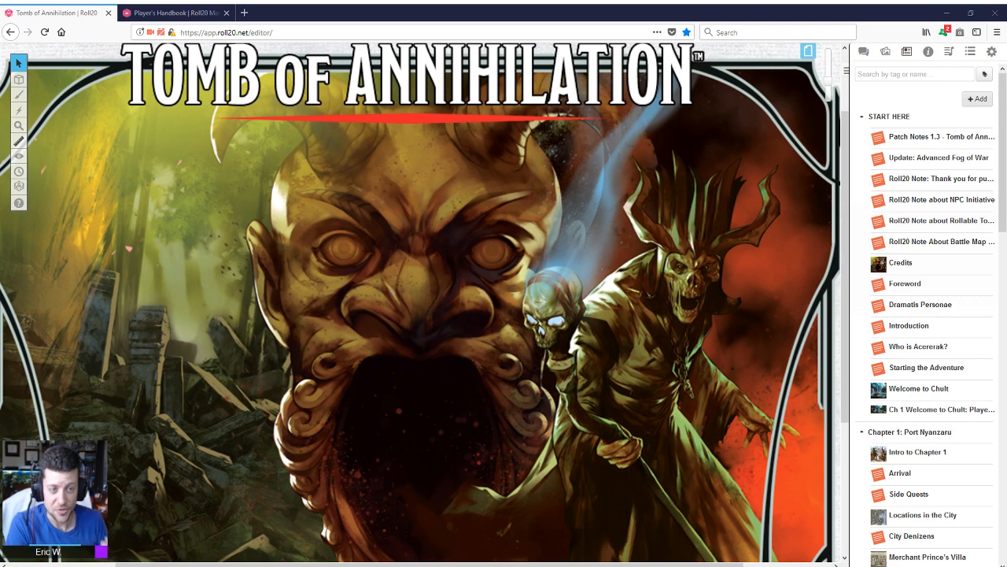
- Create a new character in the journal named Mozark and save it
{"action": "left_click", "coordinate": [972, 102]}
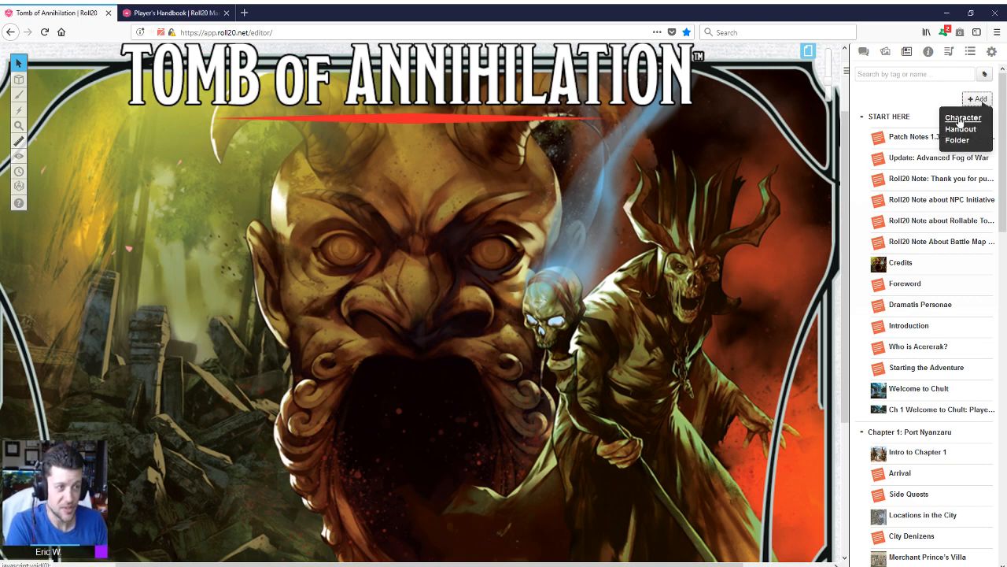
{"action": "left_click", "coordinate": [960, 119]}
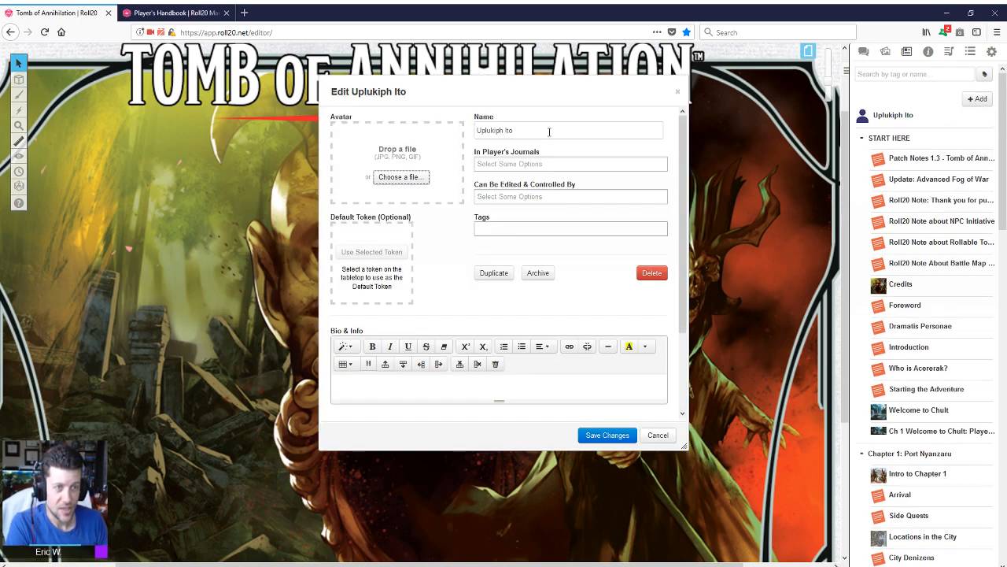
{"action": "key", "text": "Tab"}
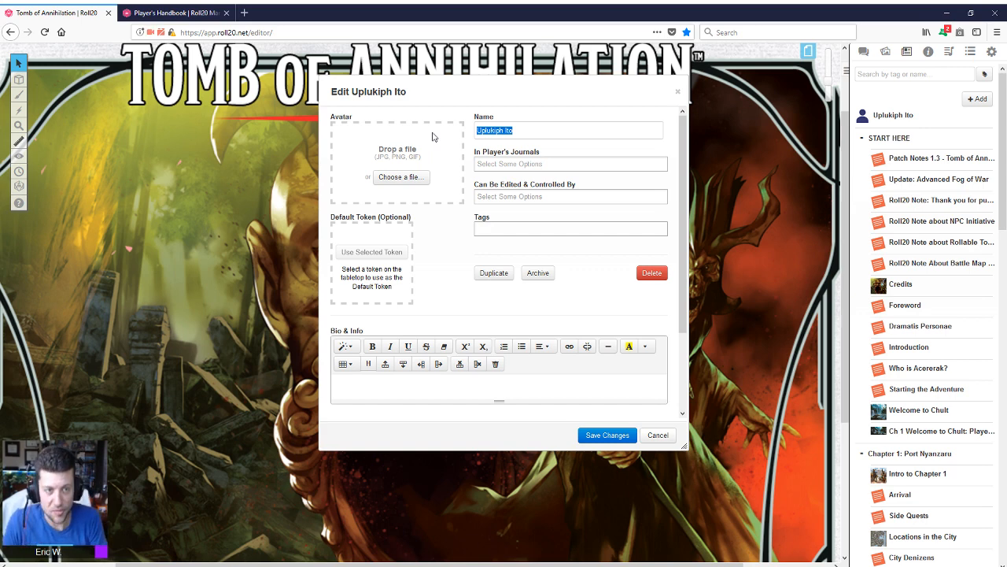
{"action": "type", "text": "Mozazr"}
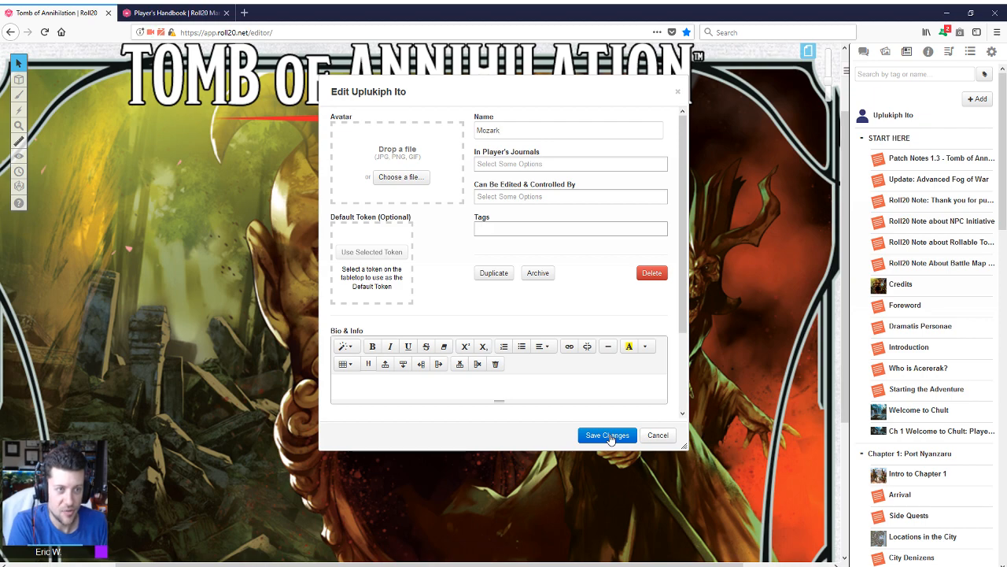
{"action": "left_click", "coordinate": [607, 435]}
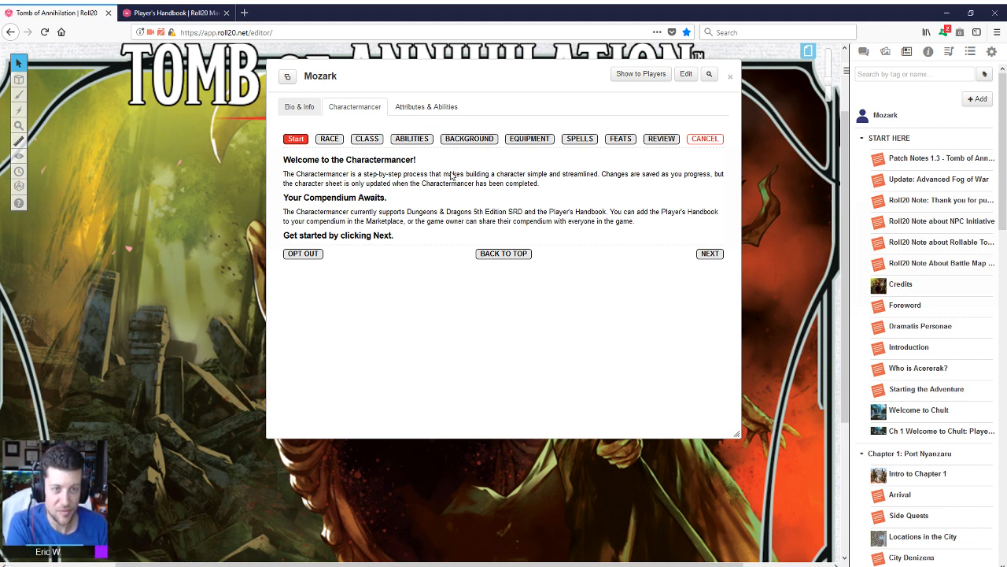
- Start the Charactermancer, advance to the race stage and enlarge its window to fill more of the tabletop
{"action": "left_click_drag", "start_coordinate": [552, 80], "coordinate": [500, 122]}
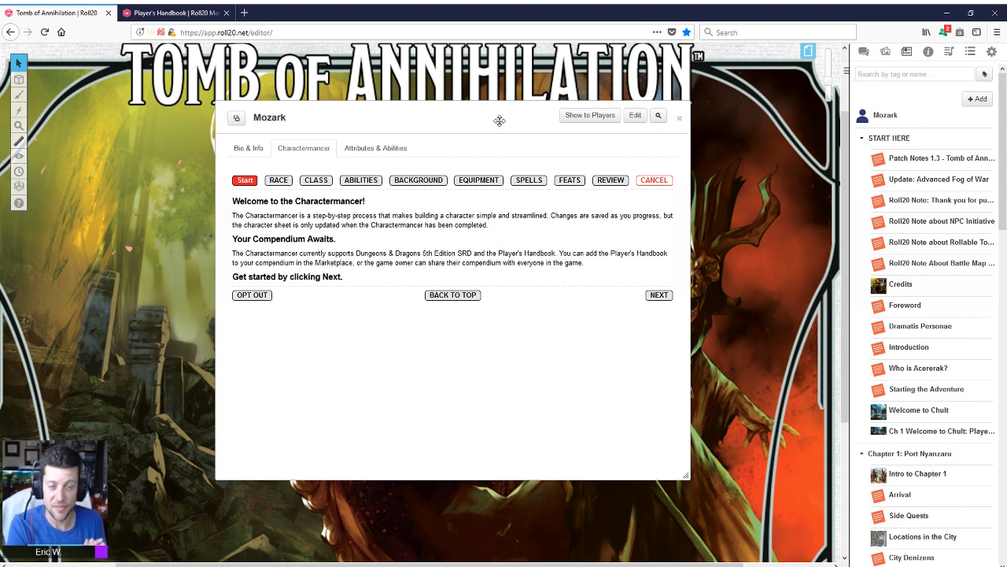
{"action": "left_click", "coordinate": [657, 296]}
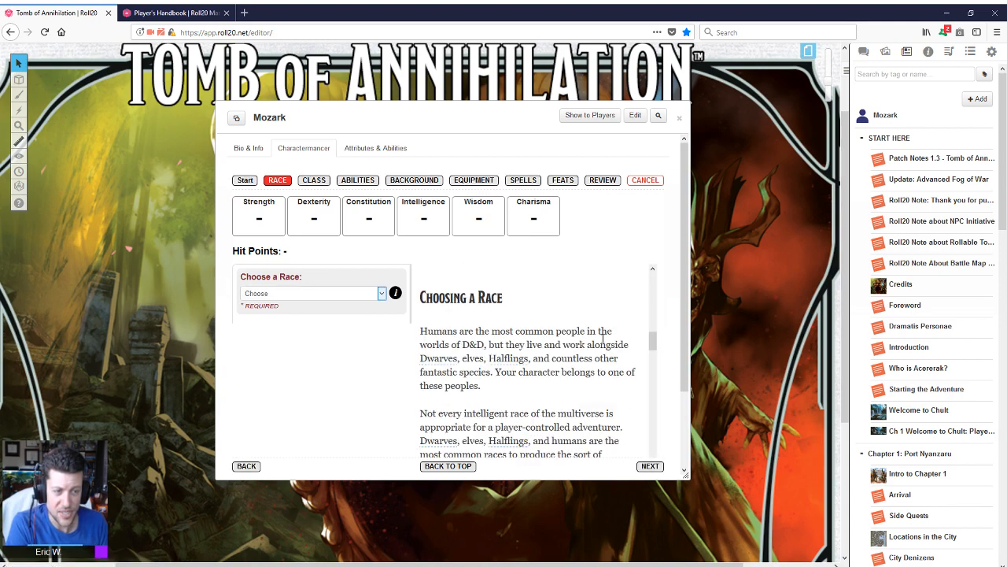
{"action": "left_click_drag", "start_coordinate": [686, 475], "coordinate": [746, 554]}
{"action": "left_click_drag", "start_coordinate": [554, 111], "coordinate": [506, 57]}
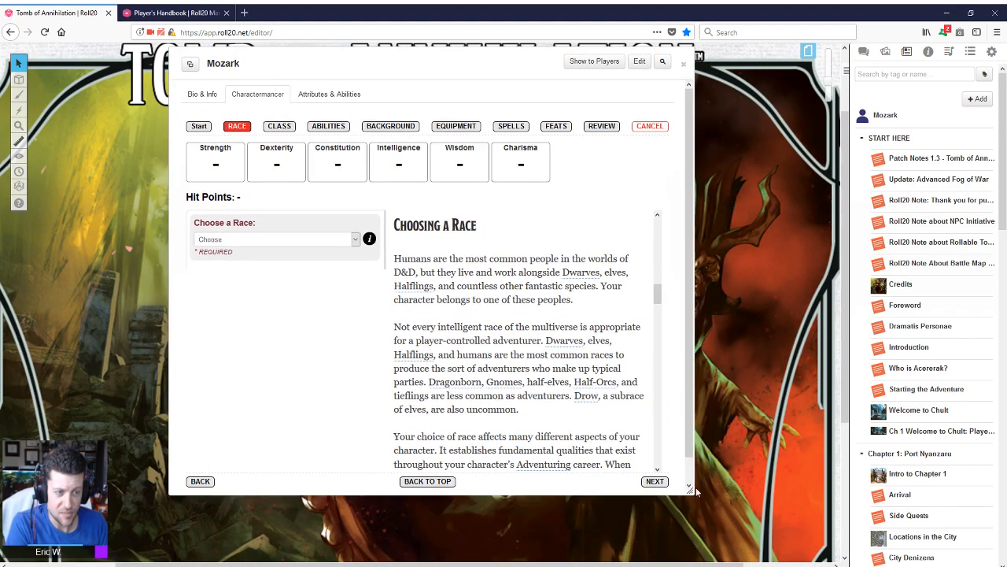
{"action": "left_click_drag", "start_coordinate": [696, 489], "coordinate": [757, 543]}
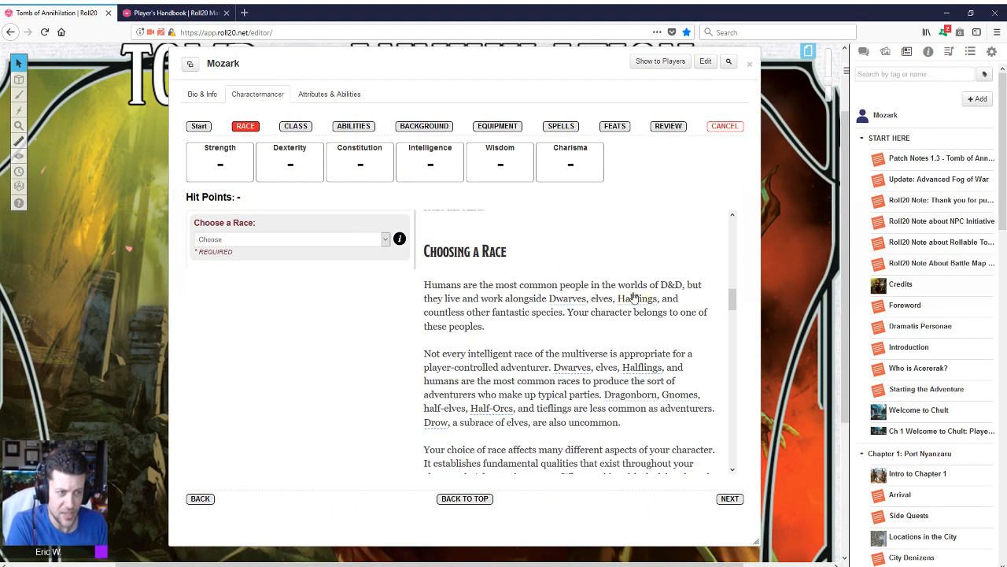
- Skim the introduction to races and choose Half-Orc (PHB) as the character's race
{"action": "scroll", "coordinate": [634, 297], "scroll_direction": "up", "scroll_amount": 5}
{"action": "scroll", "coordinate": [583, 237], "scroll_direction": "down", "scroll_amount": 1}
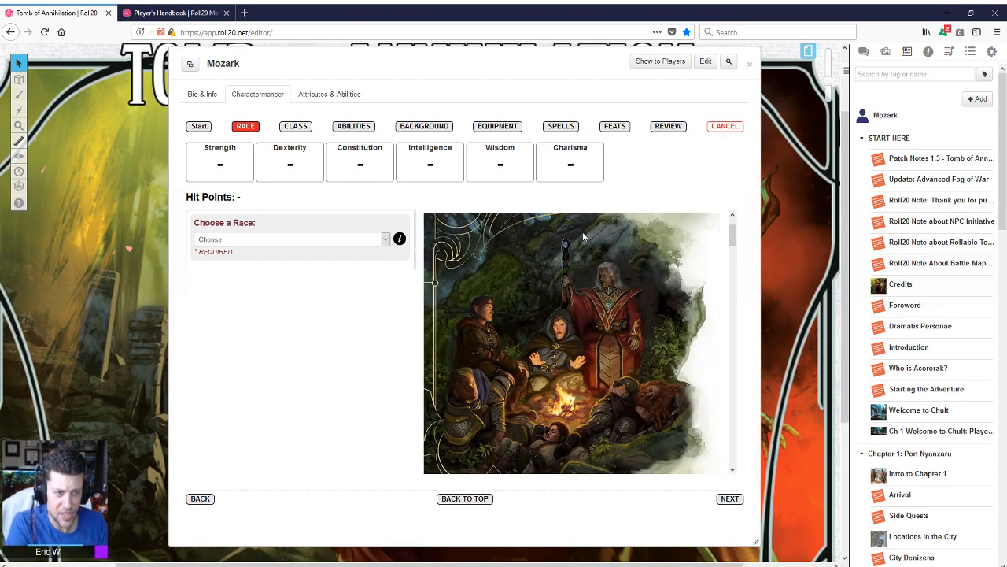
{"action": "scroll", "coordinate": [584, 236], "scroll_direction": "up", "scroll_amount": 1}
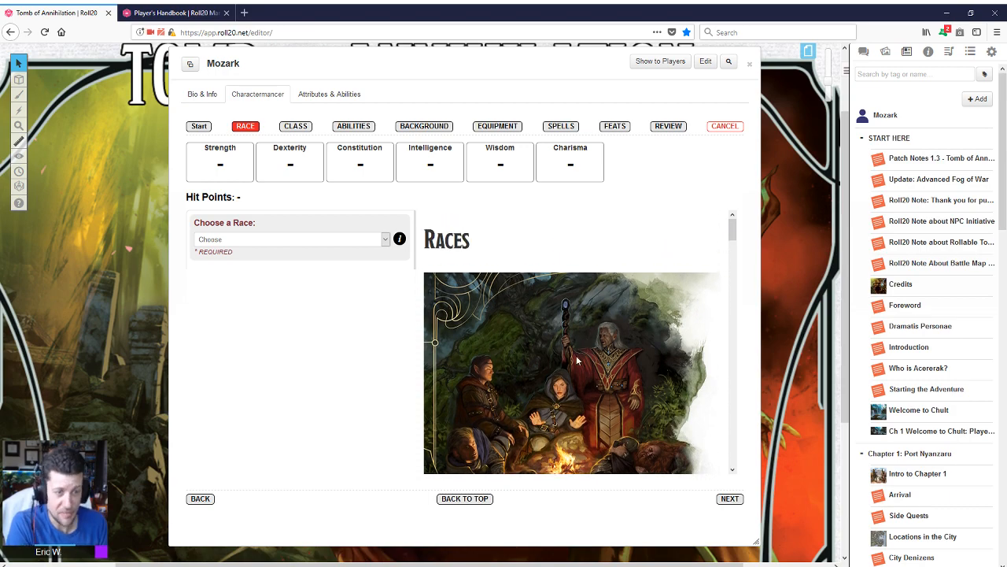
{"action": "scroll", "coordinate": [586, 335], "scroll_direction": "down", "scroll_amount": 7}
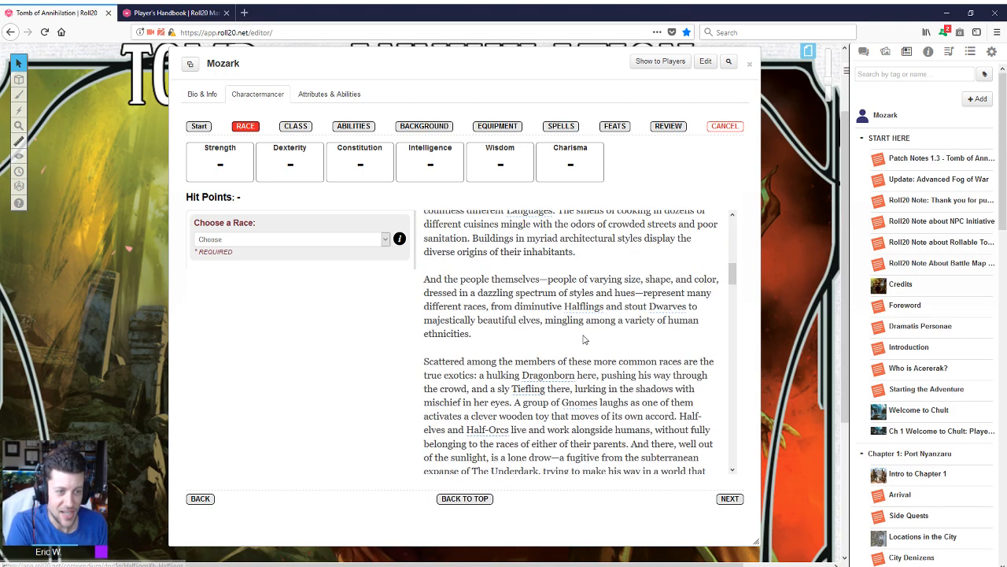
{"action": "scroll", "coordinate": [525, 306], "scroll_direction": "down", "scroll_amount": 4}
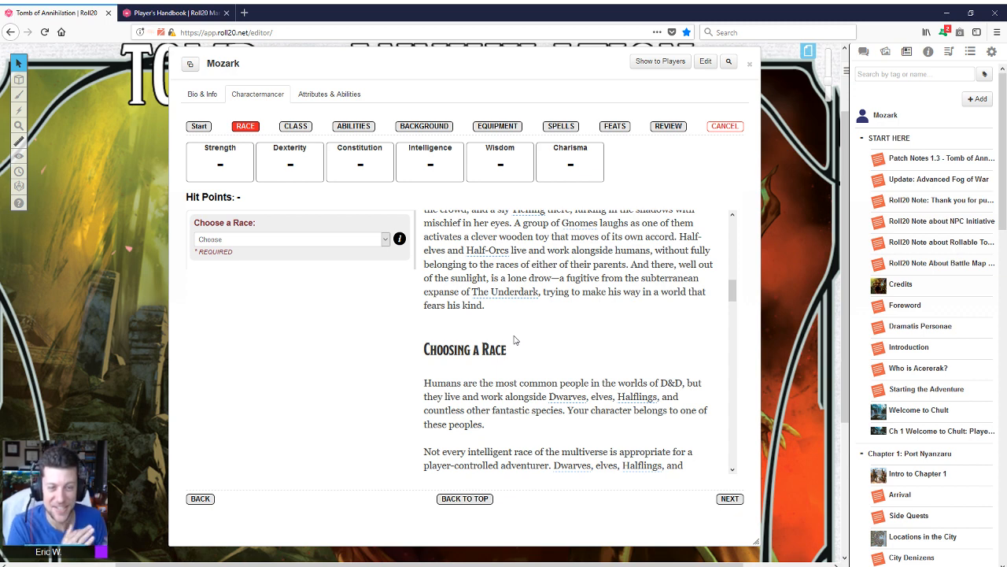
{"action": "left_click", "coordinate": [249, 241]}
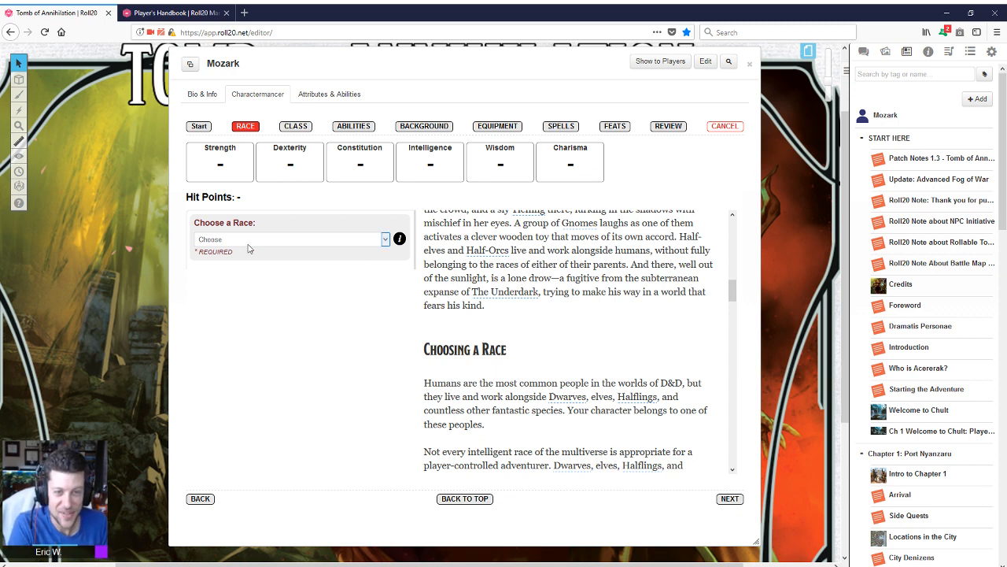
{"action": "left_click", "coordinate": [244, 333]}
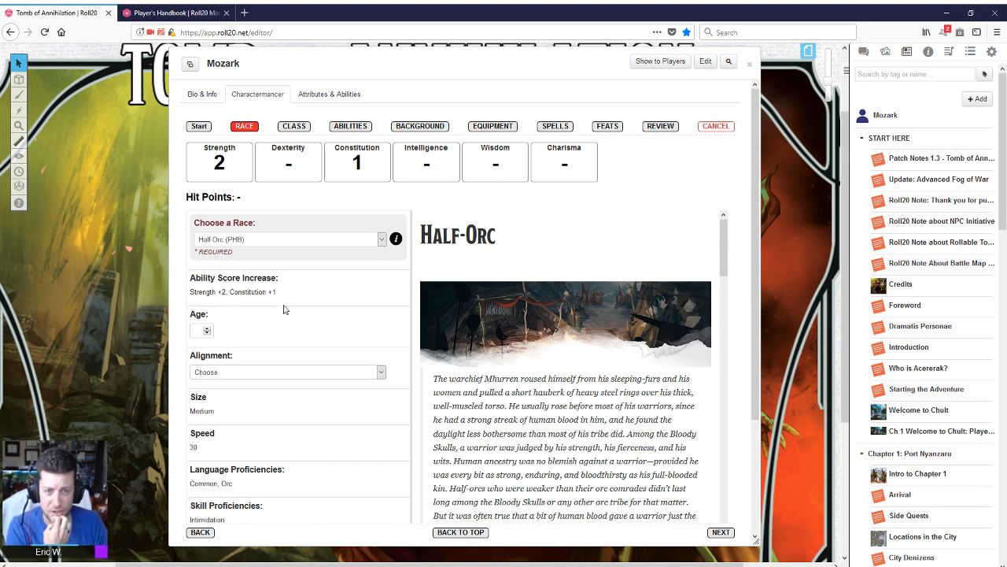
- Set the half-orc's age to 20 and alignment to Chaotic Neutral
{"action": "left_click", "coordinate": [199, 329]}
{"action": "type", "text": "20"}
{"action": "key", "text": "Tab"}
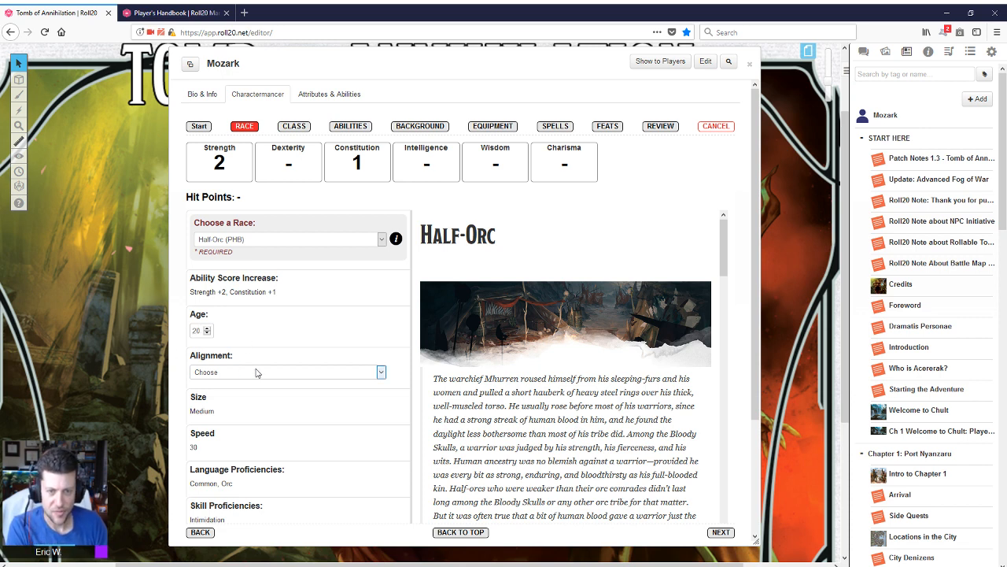
{"action": "left_click", "coordinate": [248, 464]}
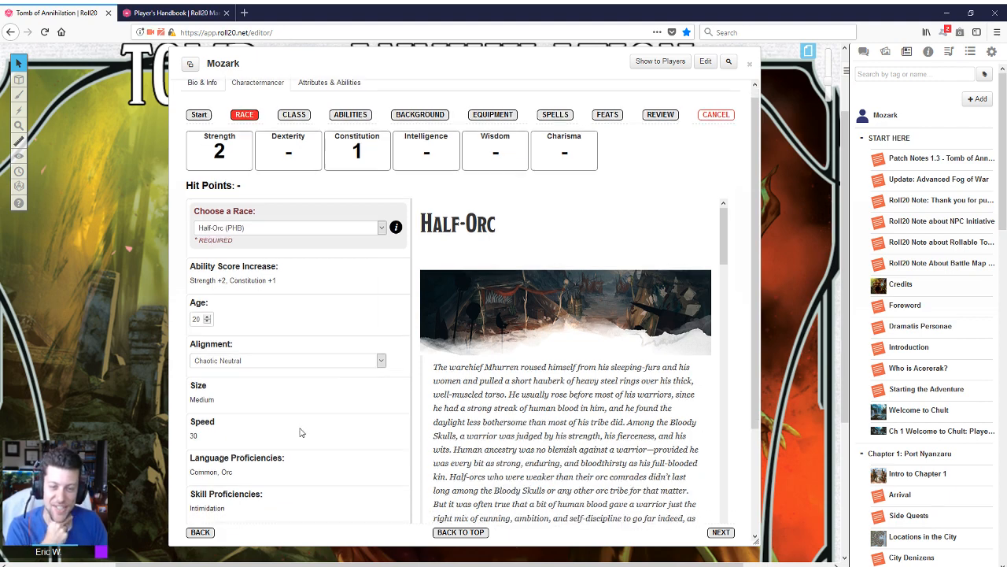
- Examine the Half-Orc racial features and the accompanying compendium description through to its traits
{"action": "scroll", "coordinate": [299, 430], "scroll_direction": "down", "scroll_amount": 4}
{"action": "scroll", "coordinate": [600, 387], "scroll_direction": "down", "scroll_amount": 4}
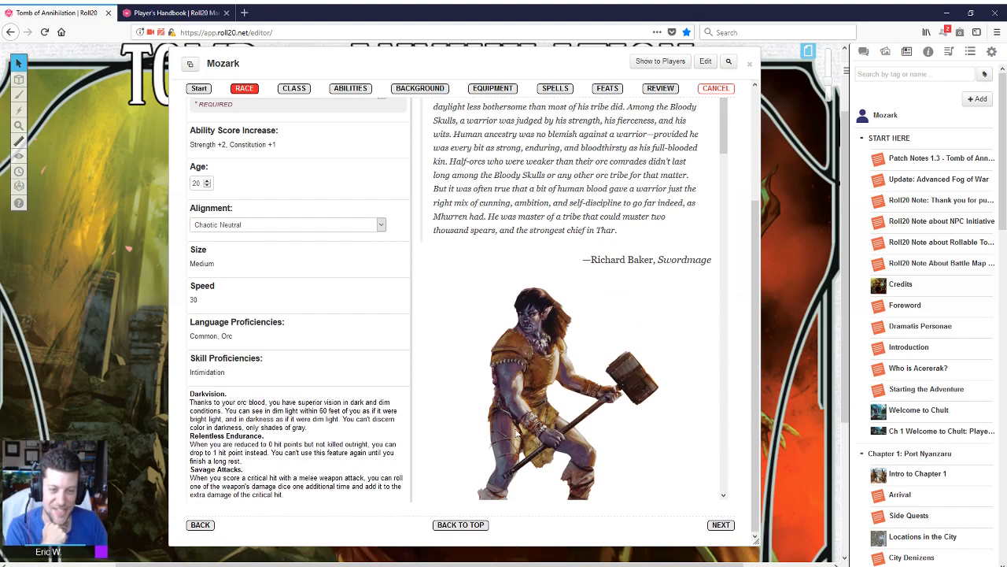
{"action": "scroll", "coordinate": [677, 405], "scroll_direction": "up", "scroll_amount": 4}
{"action": "scroll", "coordinate": [626, 316], "scroll_direction": "down", "scroll_amount": 4}
{"action": "scroll", "coordinate": [625, 315], "scroll_direction": "down", "scroll_amount": 4}
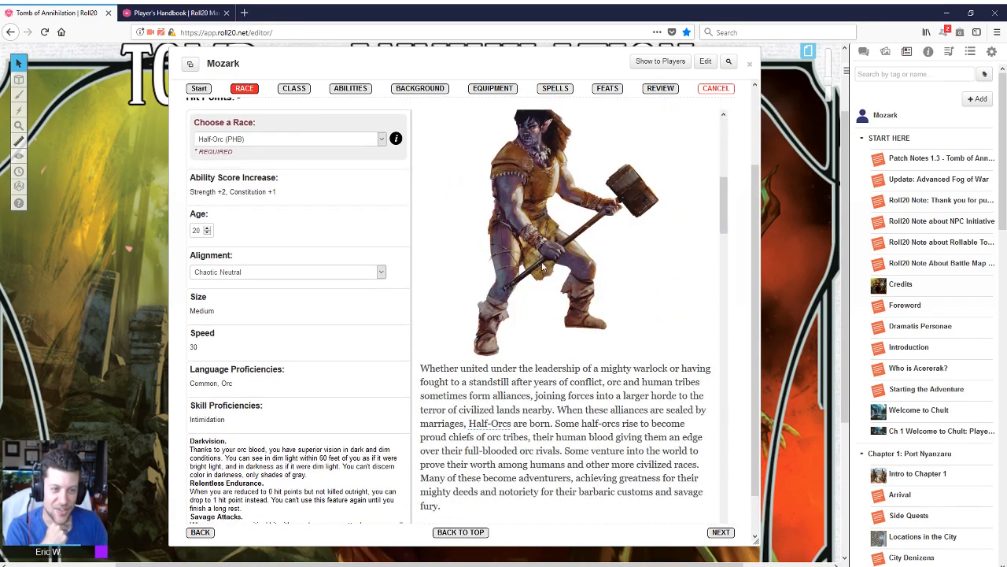
{"action": "scroll", "coordinate": [532, 258], "scroll_direction": "down", "scroll_amount": 10}
{"action": "scroll", "coordinate": [531, 258], "scroll_direction": "down", "scroll_amount": 15}
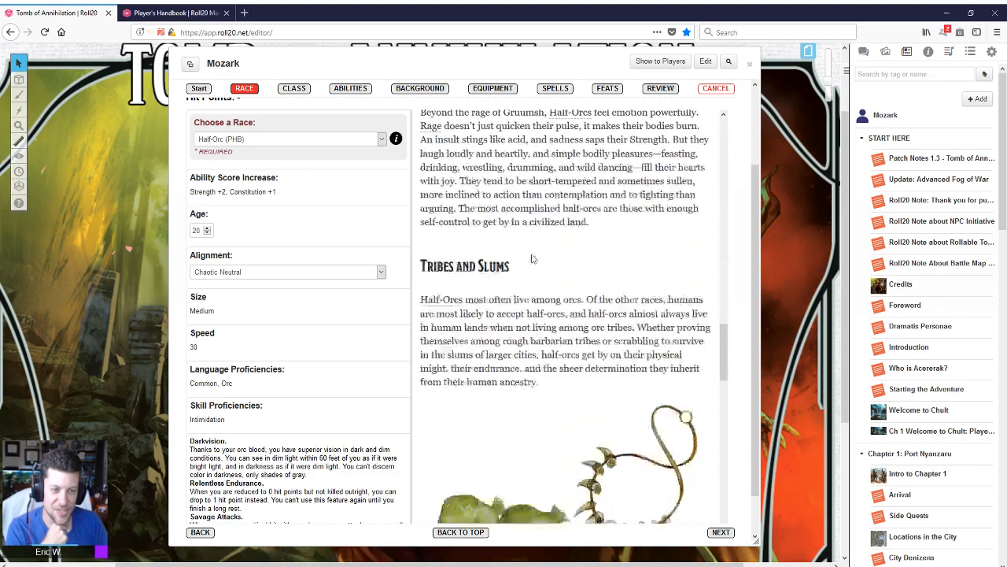
{"action": "scroll", "coordinate": [531, 256], "scroll_direction": "down", "scroll_amount": 4}
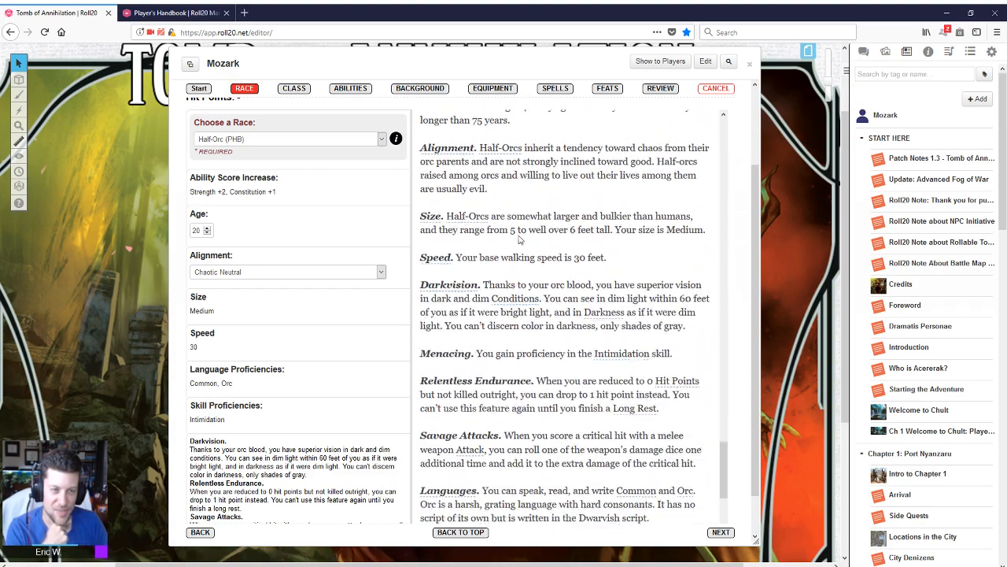
- Advance to the class stage and choose Bard (PHB) with Performance, Acrobatics and Athletics as skill proficiencies
{"action": "left_click", "coordinate": [716, 533]}
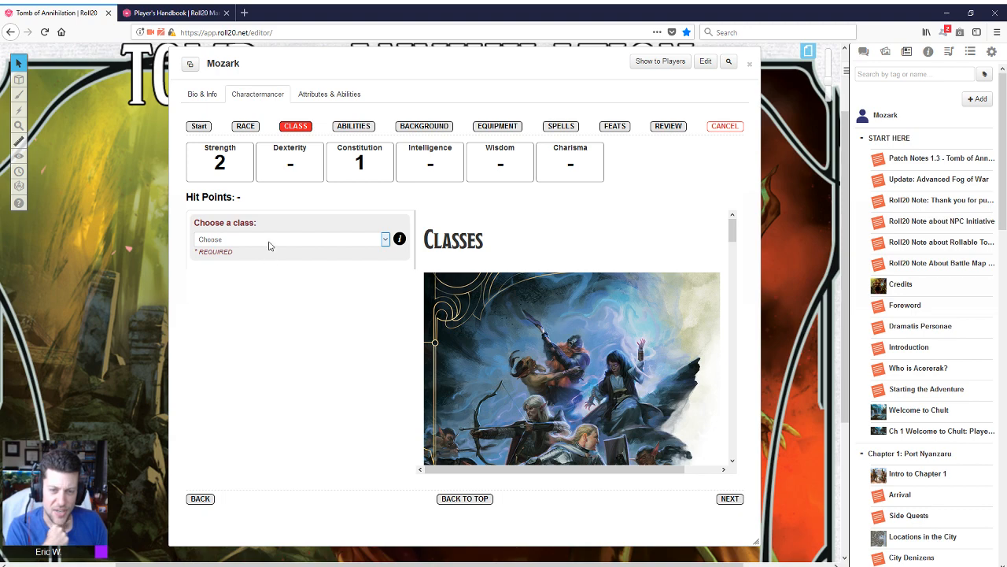
{"action": "left_click", "coordinate": [249, 278]}
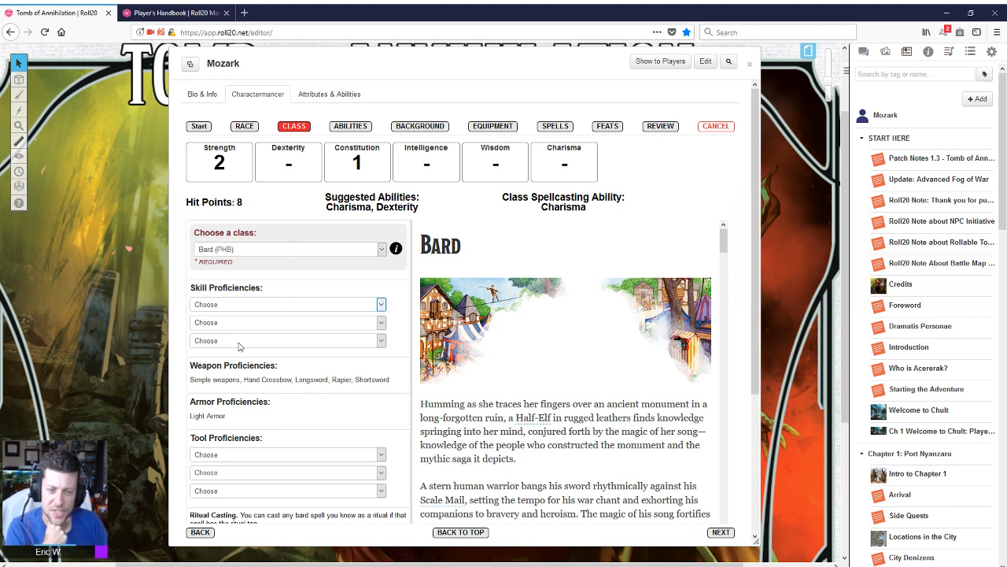
{"action": "left_click", "coordinate": [245, 483]}
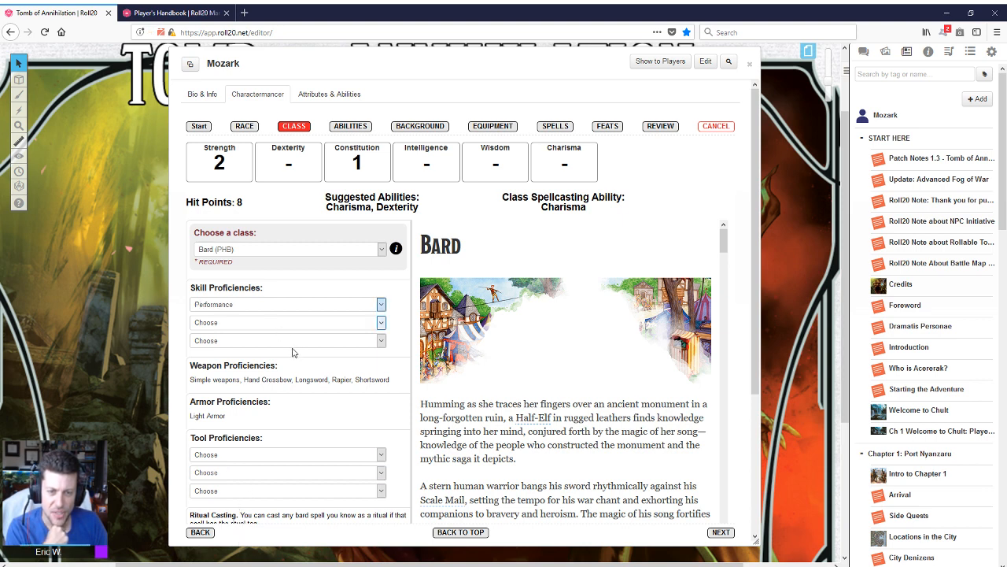
{"action": "left_click", "coordinate": [295, 351]}
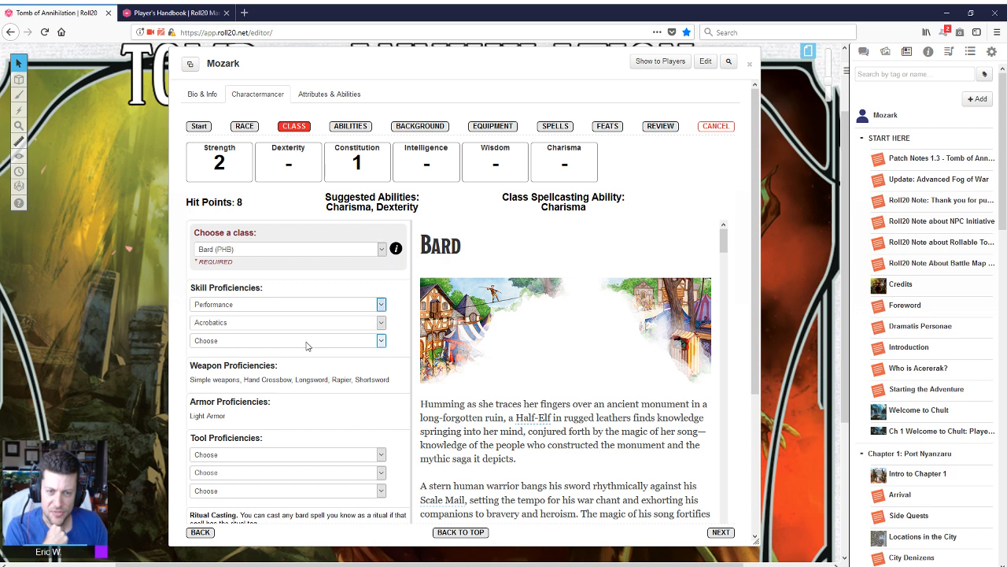
{"action": "left_click", "coordinate": [243, 155]}
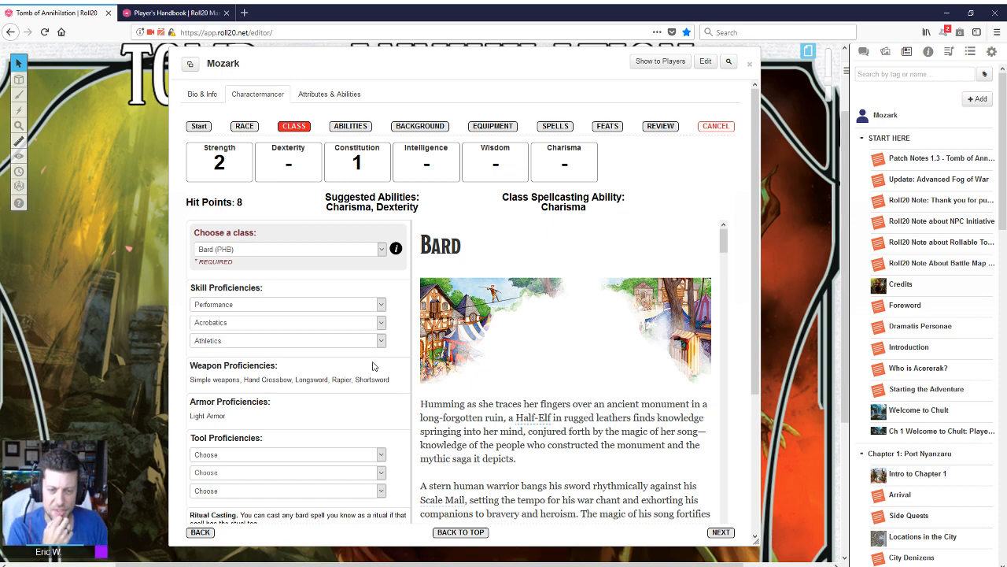
- Choose Drum, Lute and Horn as the bard's tool proficiencies
{"action": "scroll", "coordinate": [321, 349], "scroll_direction": "down", "scroll_amount": 3}
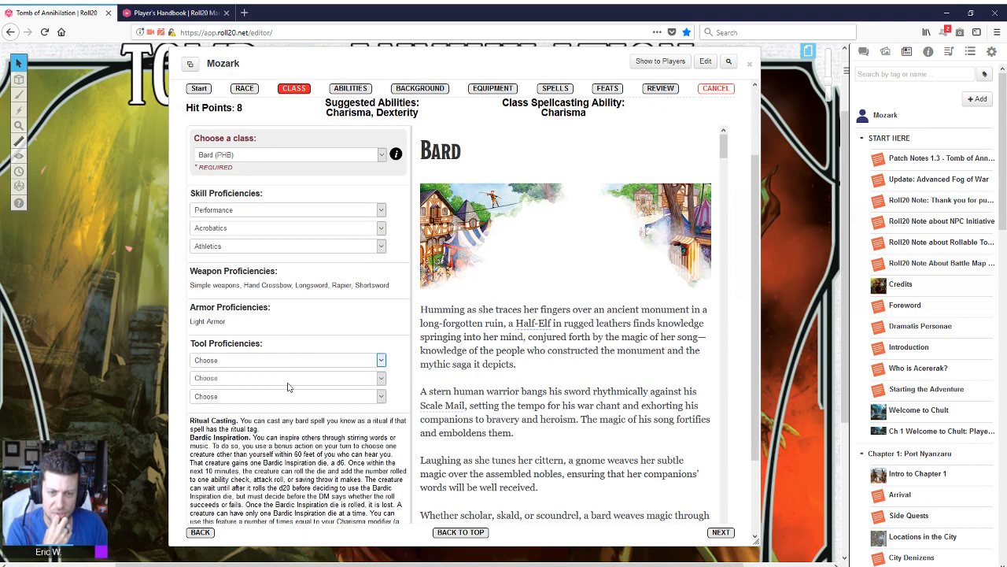
{"action": "left_click", "coordinate": [292, 381]}
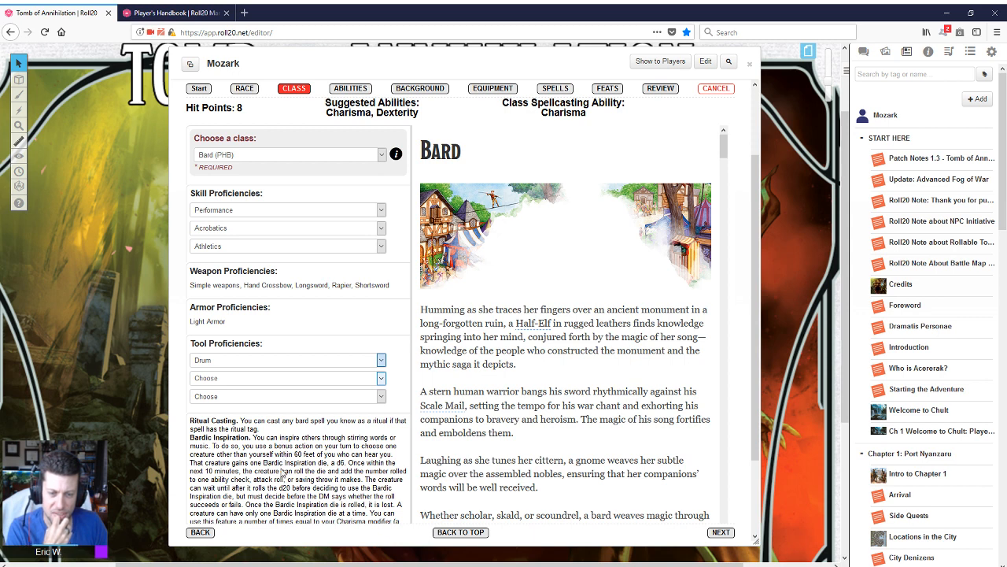
{"action": "key", "text": "l"}
{"action": "key", "text": "Tab"}
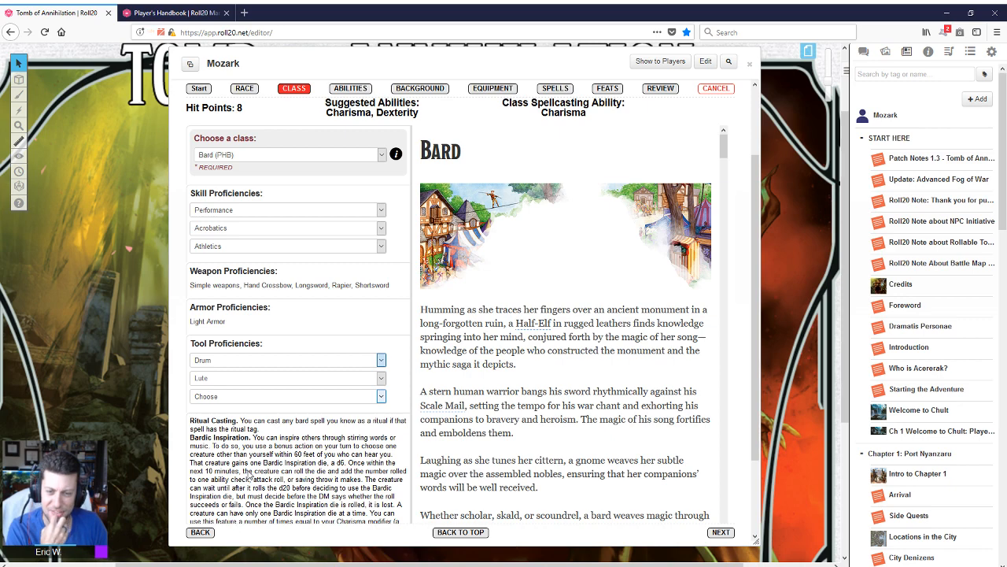
{"action": "key", "text": "h"}
{"action": "scroll", "coordinate": [323, 421], "scroll_direction": "down", "scroll_amount": 3}
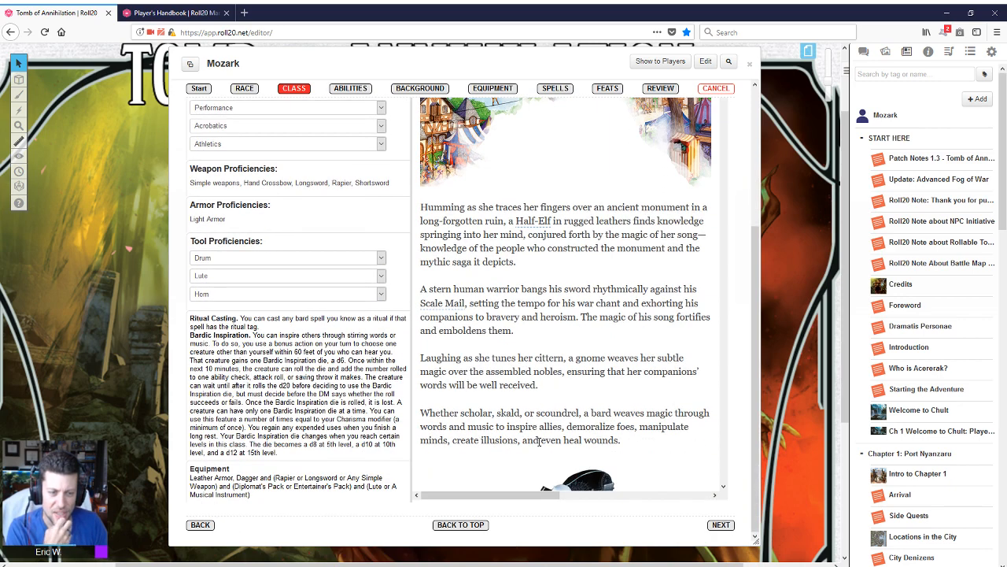
- Advance to the abilities stage, try the Standard Array and Roll for Stats methods, and select Point Buy
{"action": "left_click", "coordinate": [721, 525]}
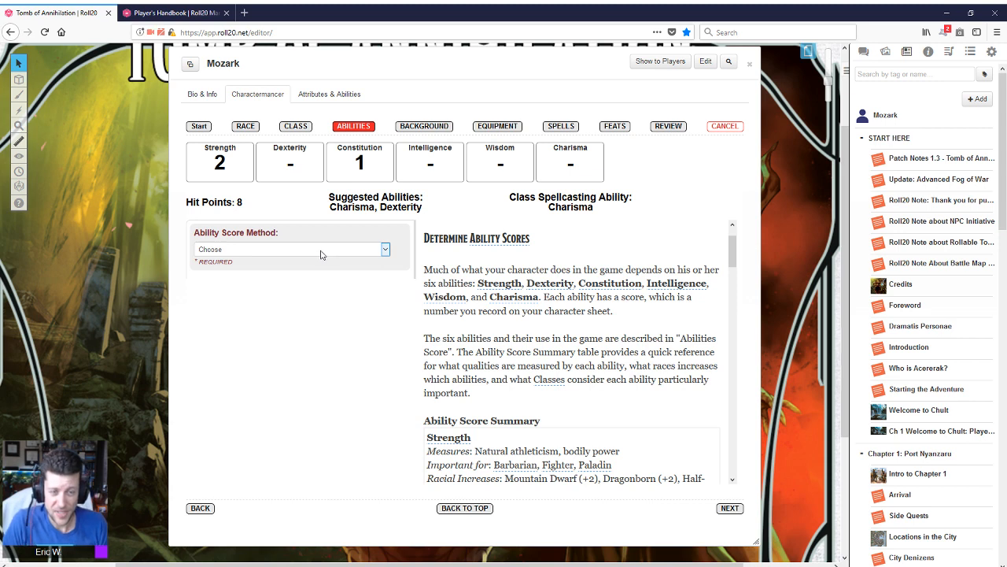
{"action": "left_click", "coordinate": [242, 280]}
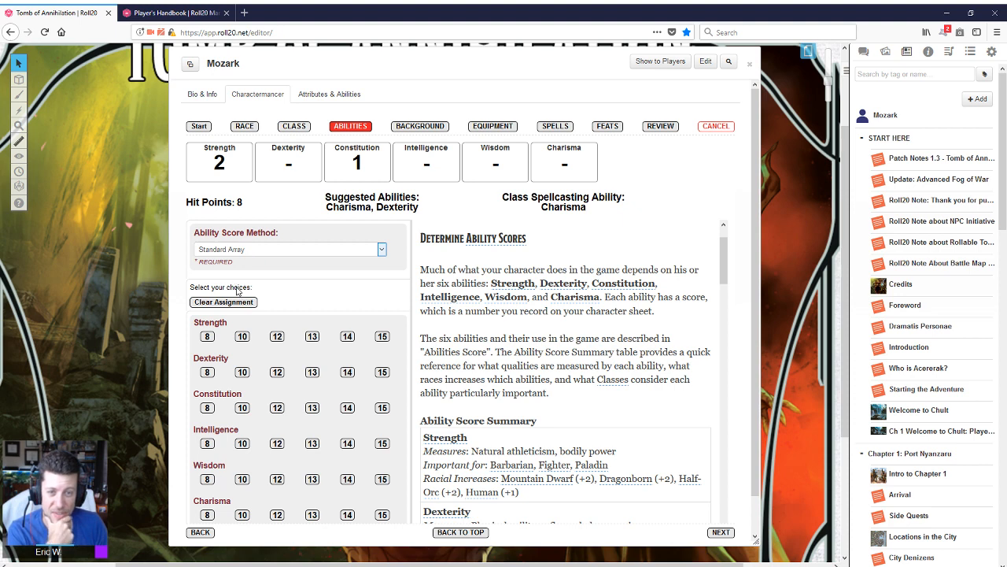
{"action": "left_click", "coordinate": [236, 288]}
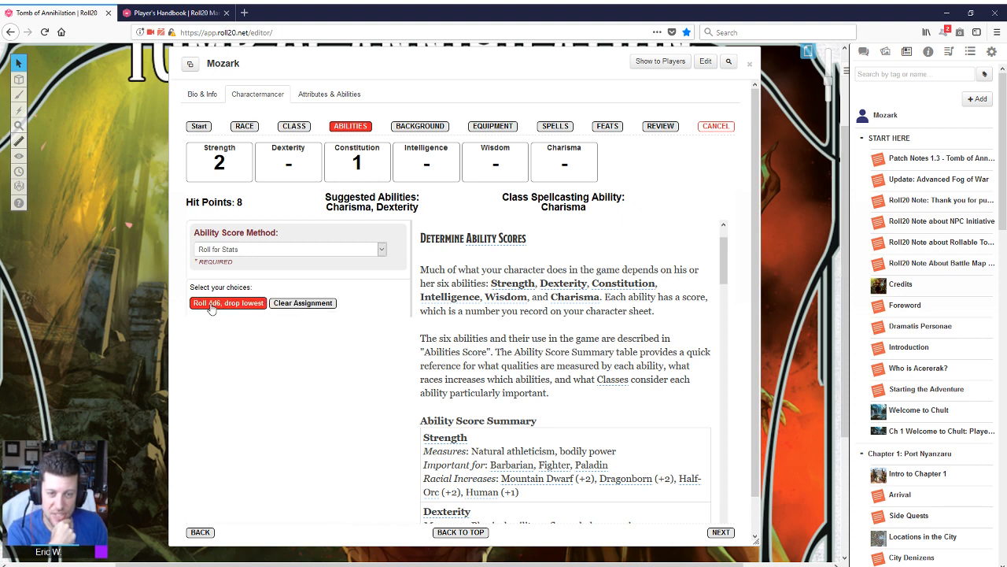
{"action": "left_click", "coordinate": [863, 52]}
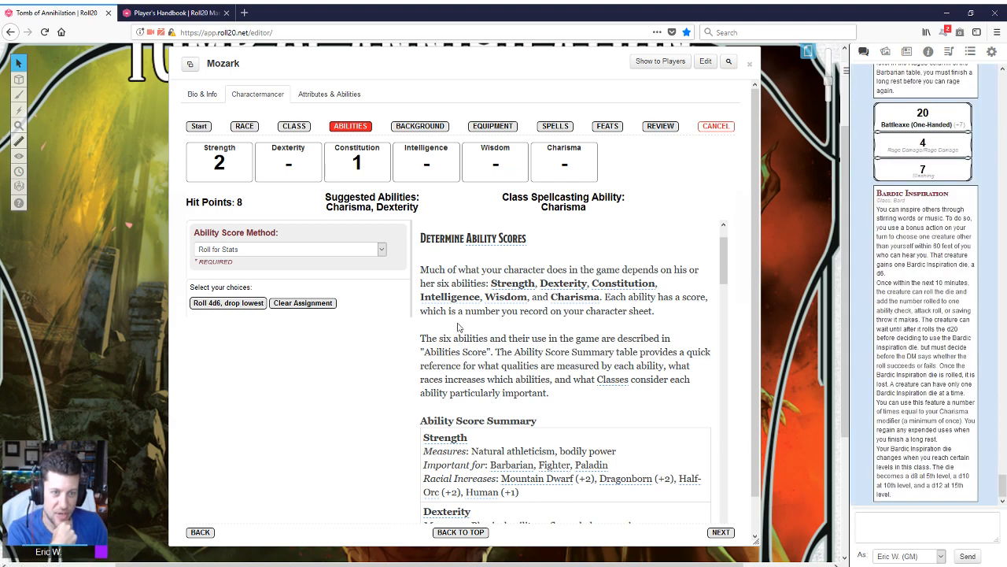
{"action": "left_click", "coordinate": [250, 296]}
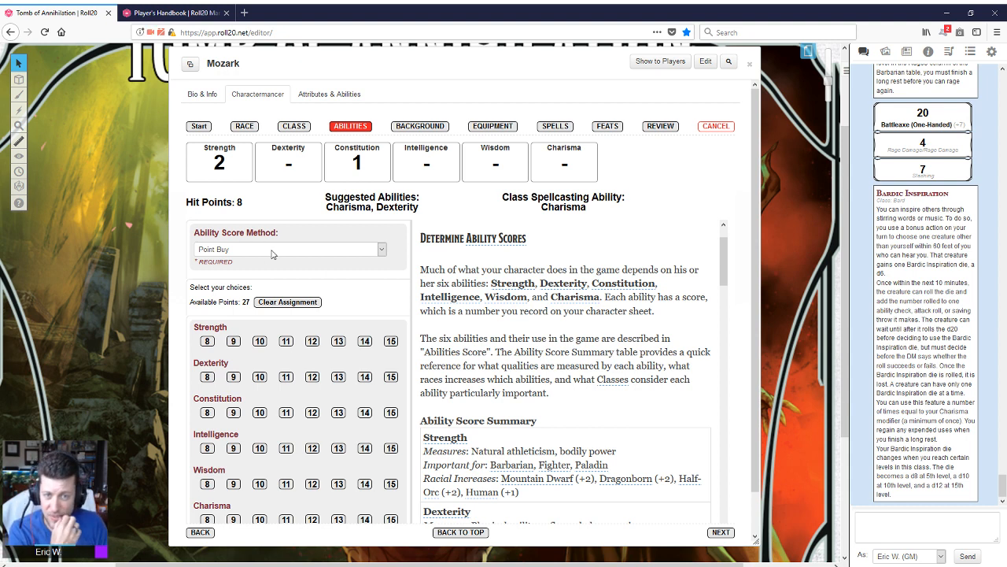
- Switch the ability score method to Roll for Stats and roll 4d6, dropping the lowest, for the six scores
{"action": "left_click", "coordinate": [278, 300]}
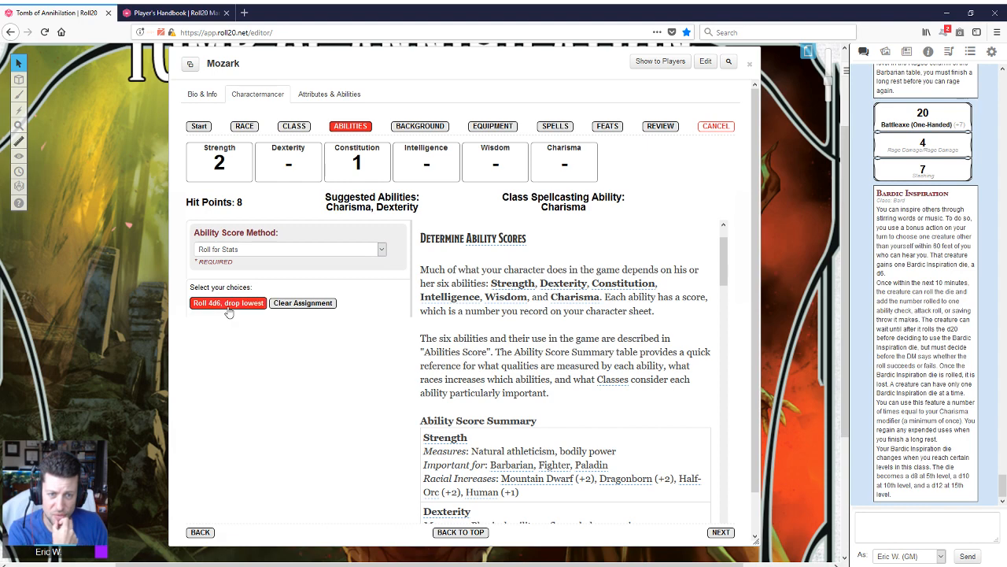
{"action": "left_click", "coordinate": [228, 304]}
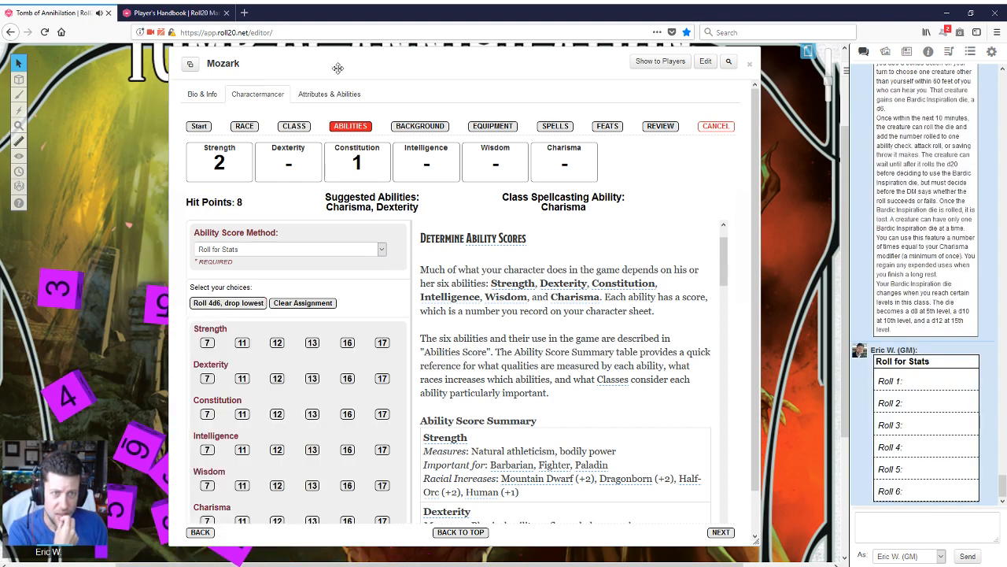
{"action": "left_click_drag", "start_coordinate": [348, 66], "coordinate": [410, 64]}
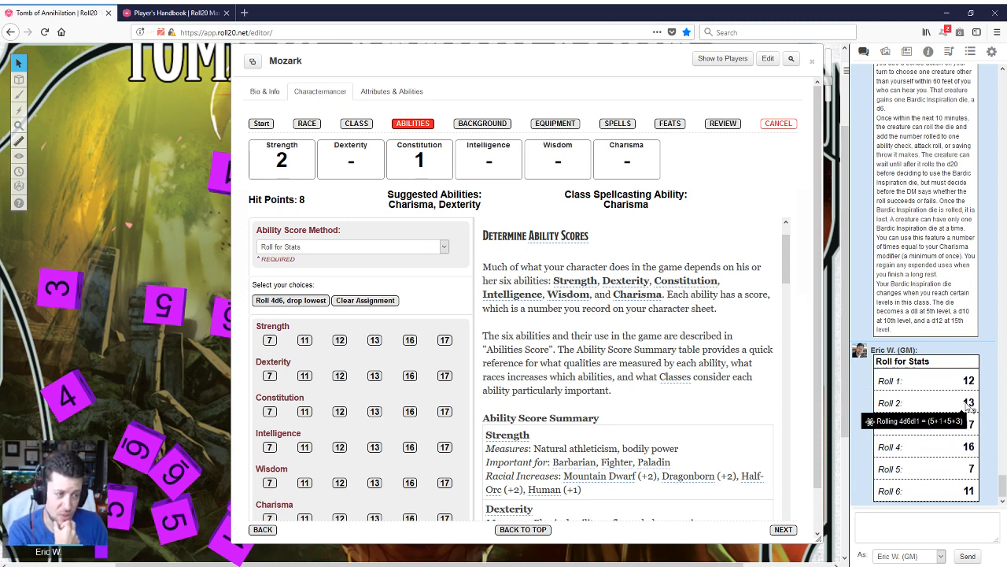
{"action": "mouse_move", "coordinate": [969, 455]}
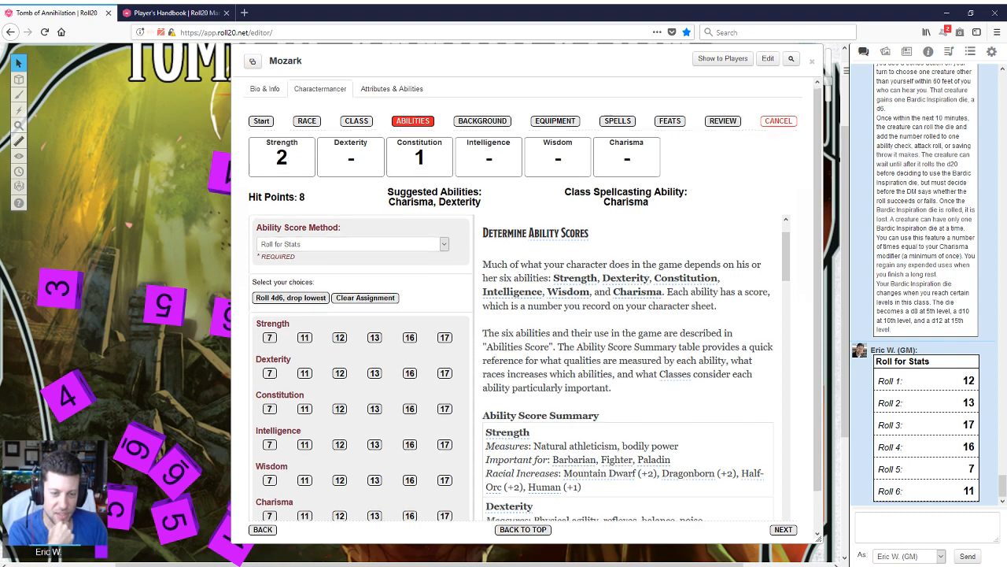
{"action": "scroll", "coordinate": [444, 409], "scroll_direction": "down", "scroll_amount": 1}
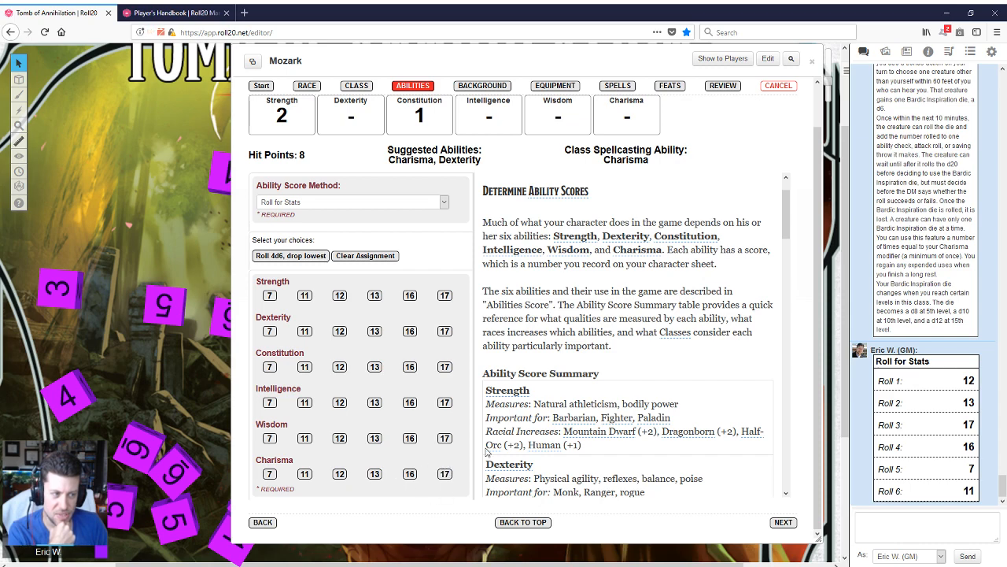
{"action": "scroll", "coordinate": [488, 451], "scroll_direction": "up", "scroll_amount": 1}
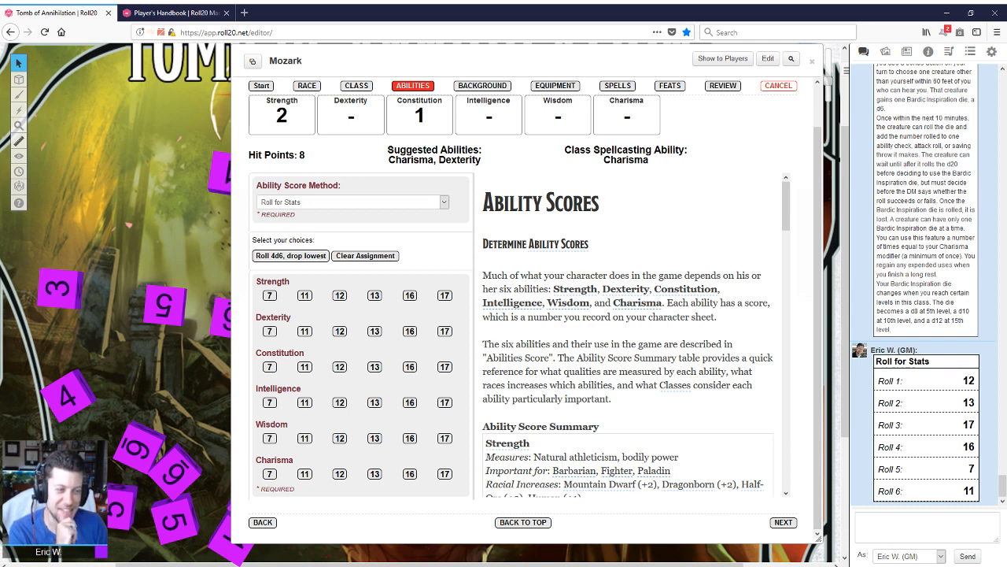
- Assign the rolled scores of 7 to Wisdom, 11 to Intelligence and 16 to Charisma
{"action": "left_click", "coordinate": [270, 439]}
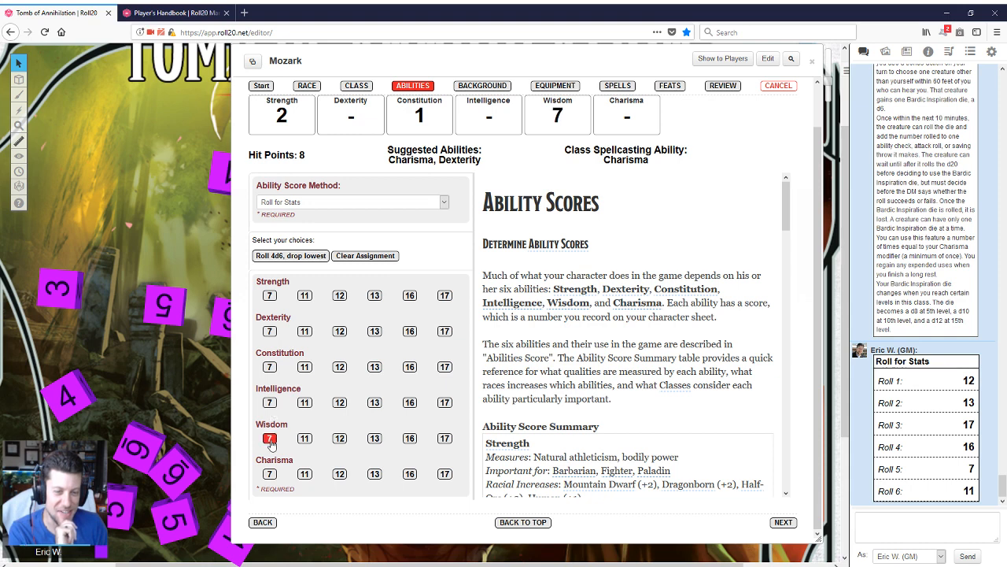
{"action": "left_click", "coordinate": [306, 403]}
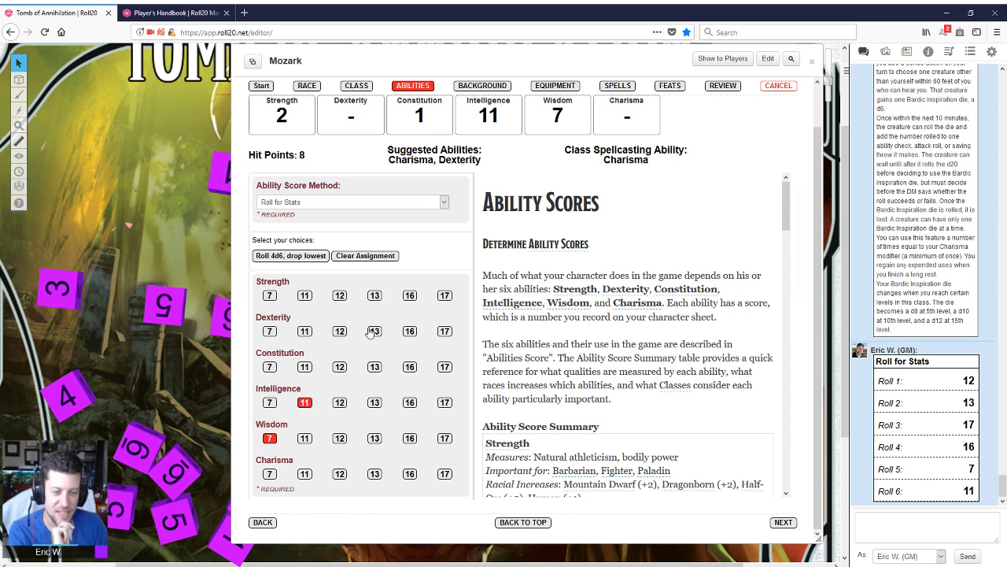
{"action": "scroll", "coordinate": [472, 392], "scroll_direction": "up", "scroll_amount": 1}
{"action": "scroll", "coordinate": [473, 392], "scroll_direction": "down", "scroll_amount": 1}
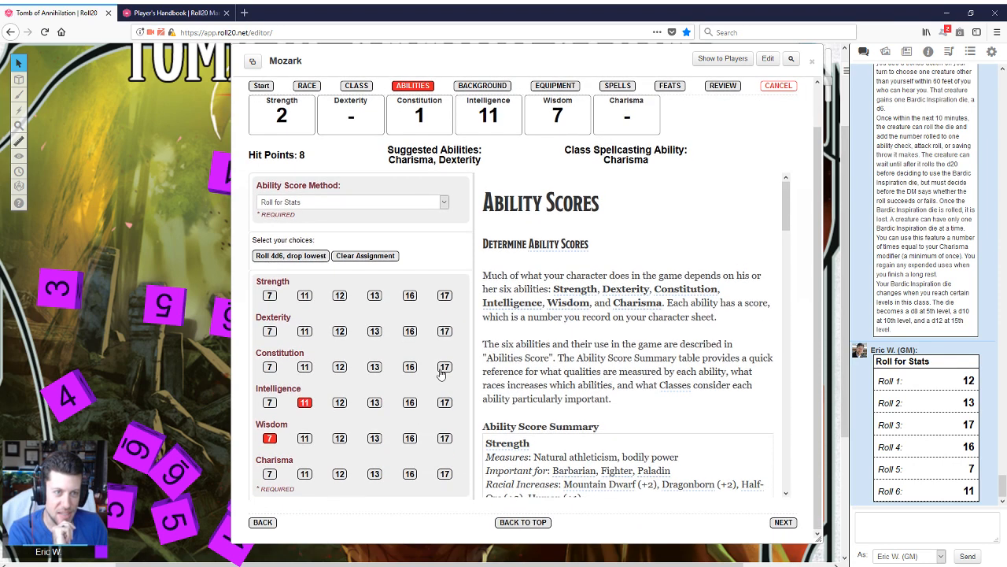
{"action": "left_click", "coordinate": [409, 474]}
- Assign the rolled scores of 13 to Constitution, 17 to Strength and 12 to Dexterity
{"action": "scroll", "coordinate": [410, 476], "scroll_direction": "up", "scroll_amount": 2}
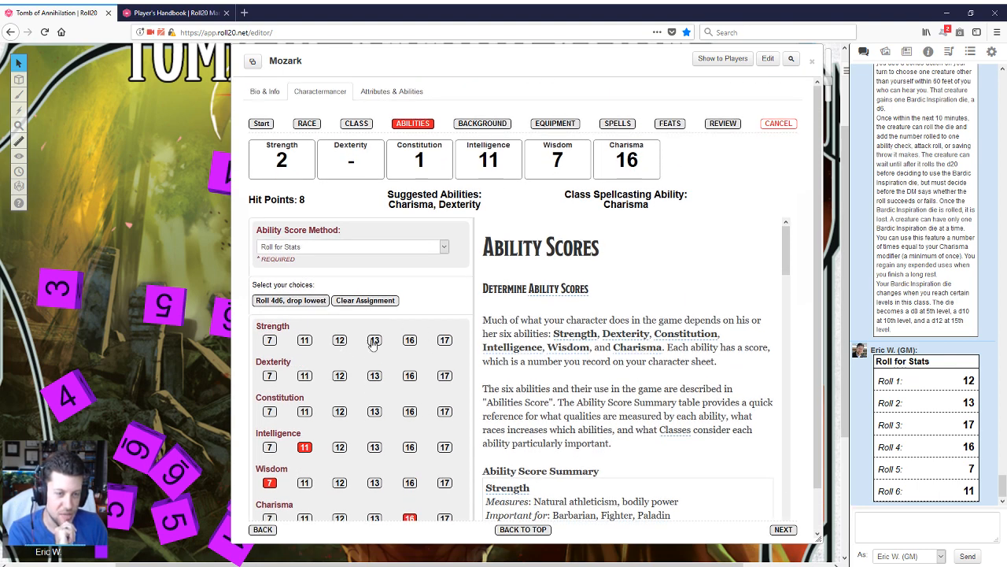
{"action": "left_click", "coordinate": [375, 412]}
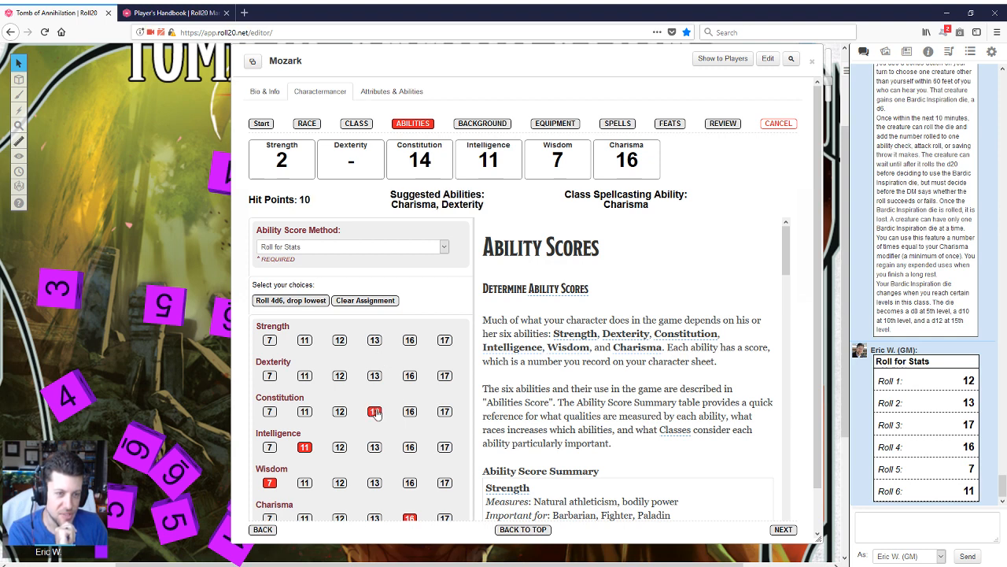
{"action": "left_click", "coordinate": [445, 340]}
{"action": "scroll", "coordinate": [445, 340], "scroll_direction": "down", "scroll_amount": 1}
{"action": "left_click", "coordinate": [339, 331]}
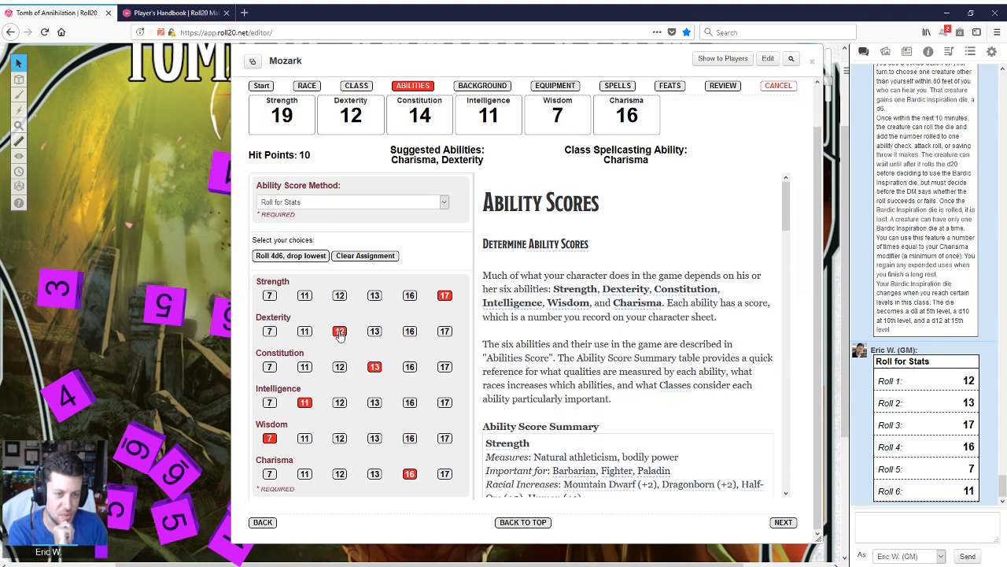
{"action": "scroll", "coordinate": [441, 349], "scroll_direction": "up", "scroll_amount": 1}
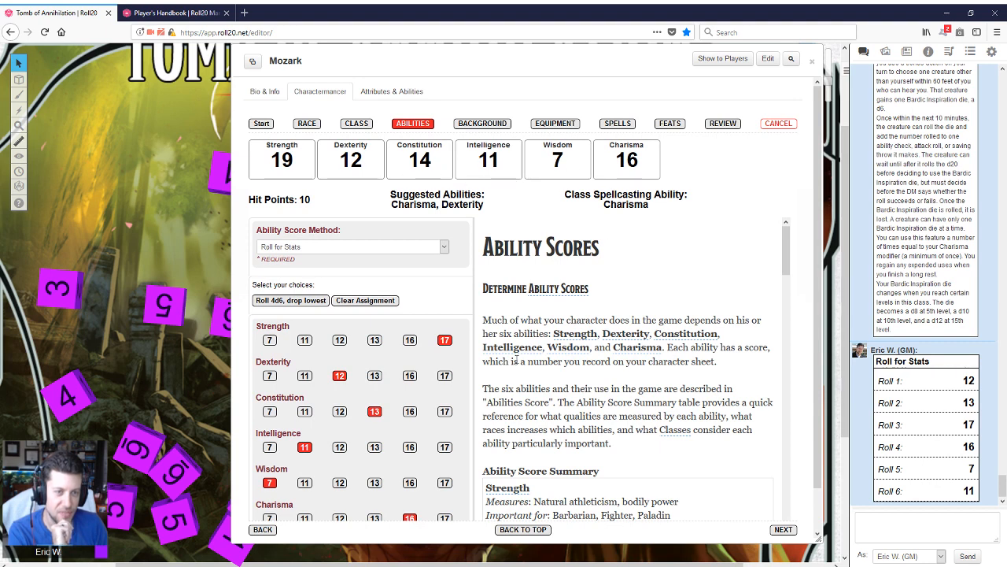
- Advance to the background stage, choose Entertainer (PHB) and look over its proficiencies and options
{"action": "left_click", "coordinate": [782, 529]}
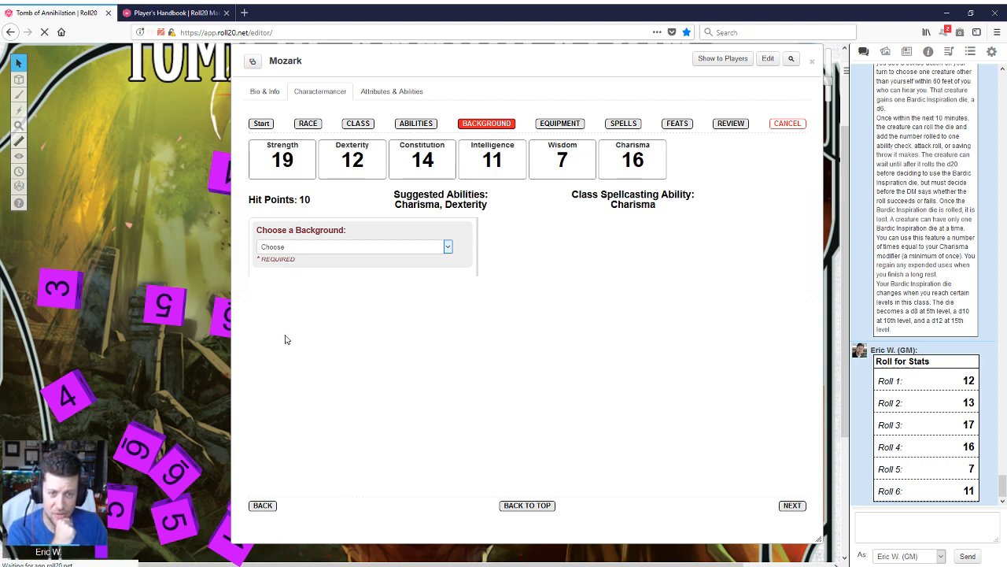
{"action": "left_click", "coordinate": [297, 312]}
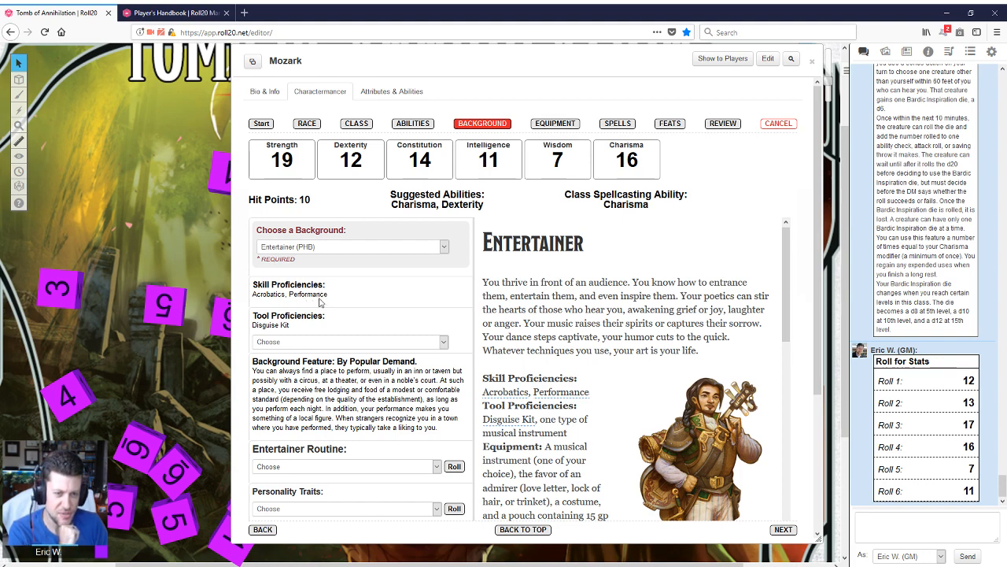
{"action": "scroll", "coordinate": [320, 302], "scroll_direction": "down", "scroll_amount": 5}
{"action": "scroll", "coordinate": [326, 346], "scroll_direction": "up", "scroll_amount": 5}
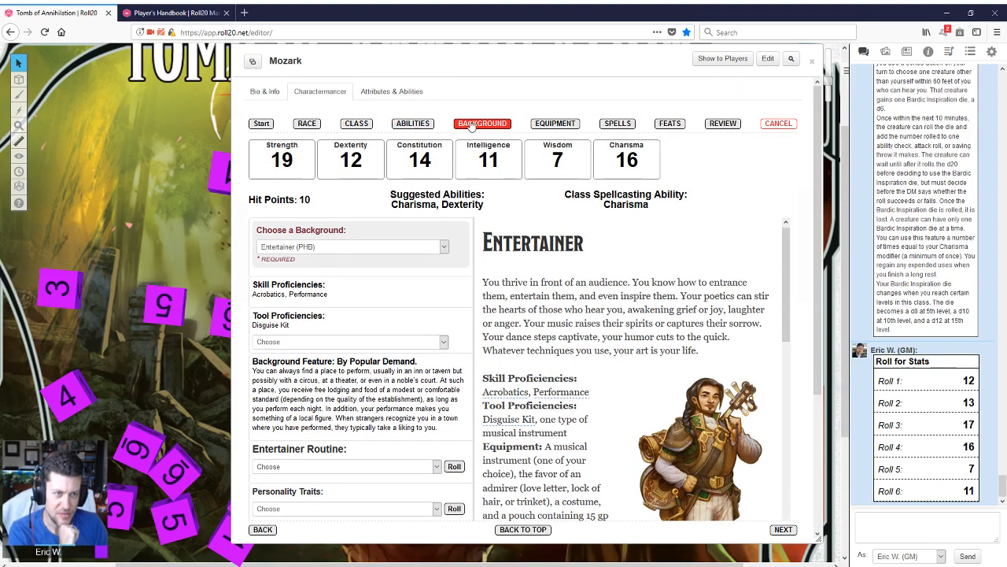
- Revisit the abilities and class stages and return to the background stage
{"action": "left_click", "coordinate": [416, 124]}
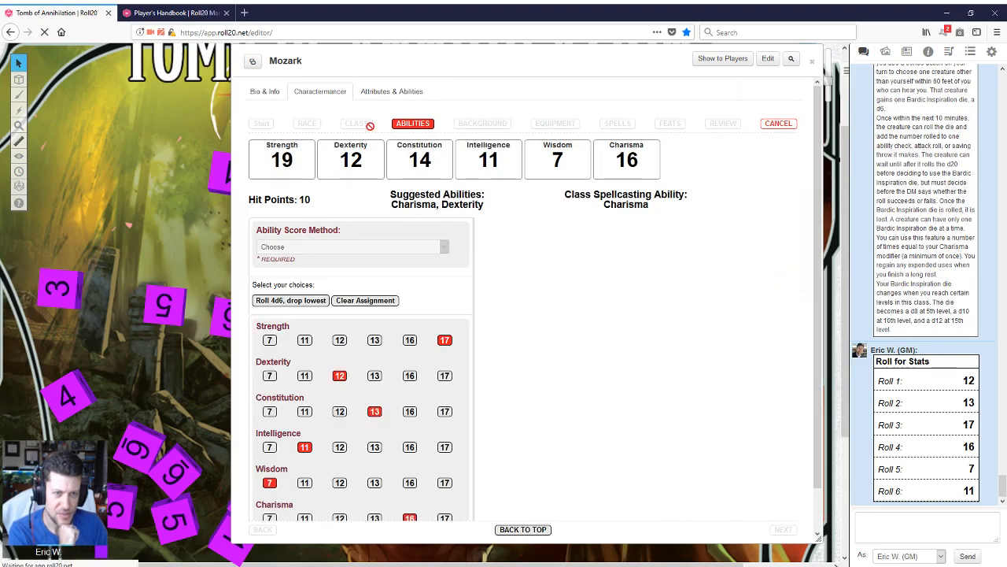
{"action": "left_click", "coordinate": [366, 124]}
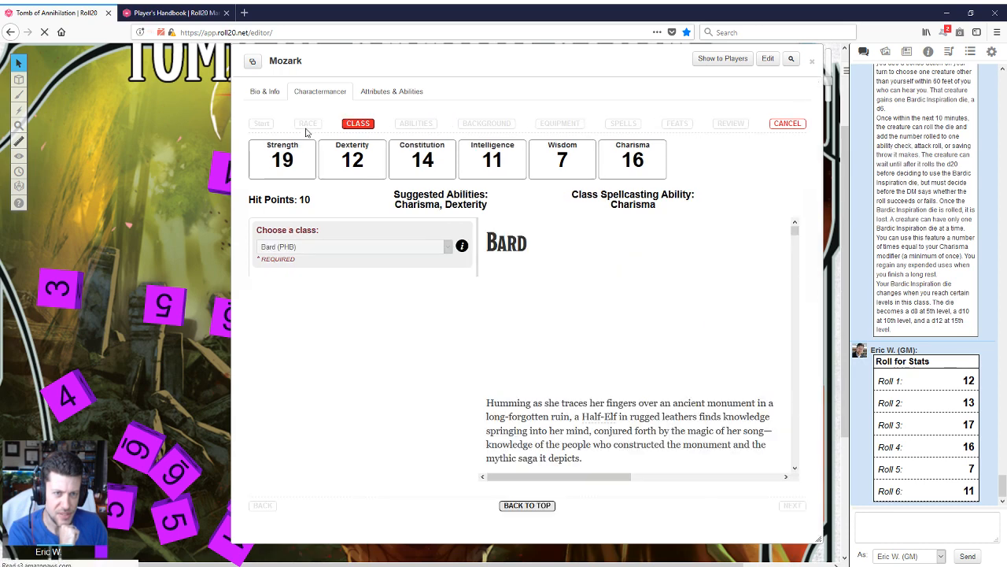
{"action": "left_click", "coordinate": [415, 125]}
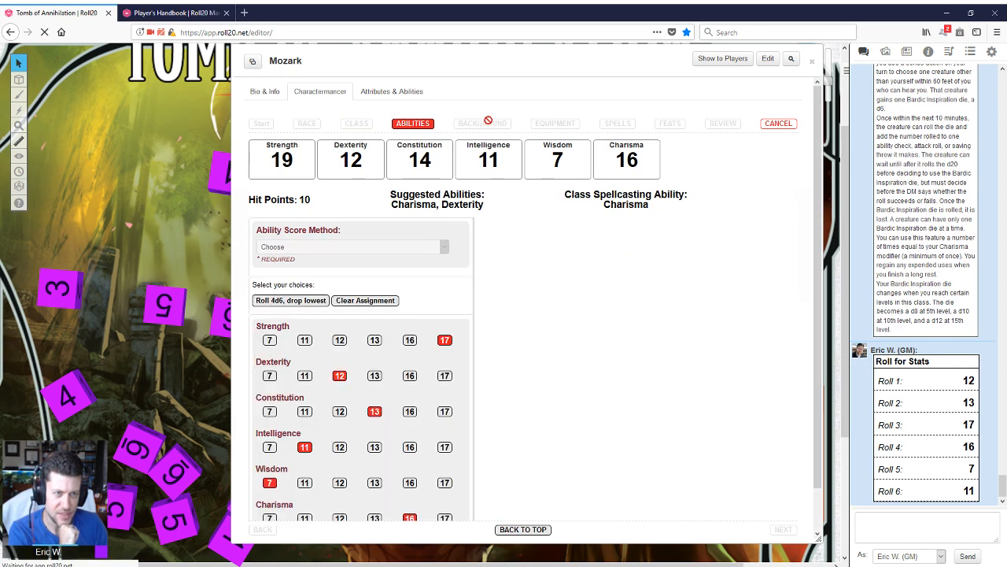
{"action": "left_click", "coordinate": [481, 123]}
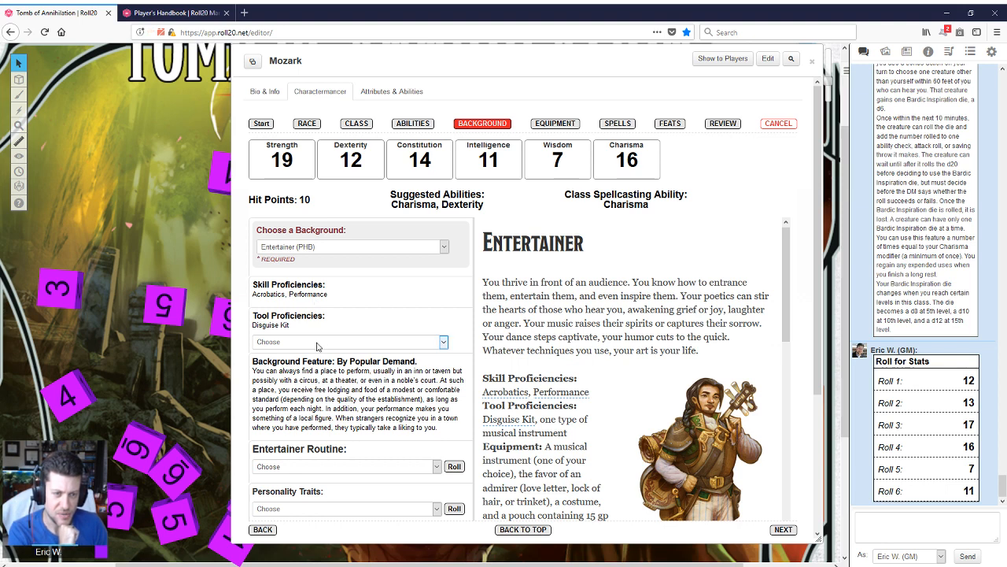
- Replace Performance with Survival and pick a substitute for Acrobatics among the bard's skill proficiencies, returning to the background stage
{"action": "left_click", "coordinate": [357, 124]}
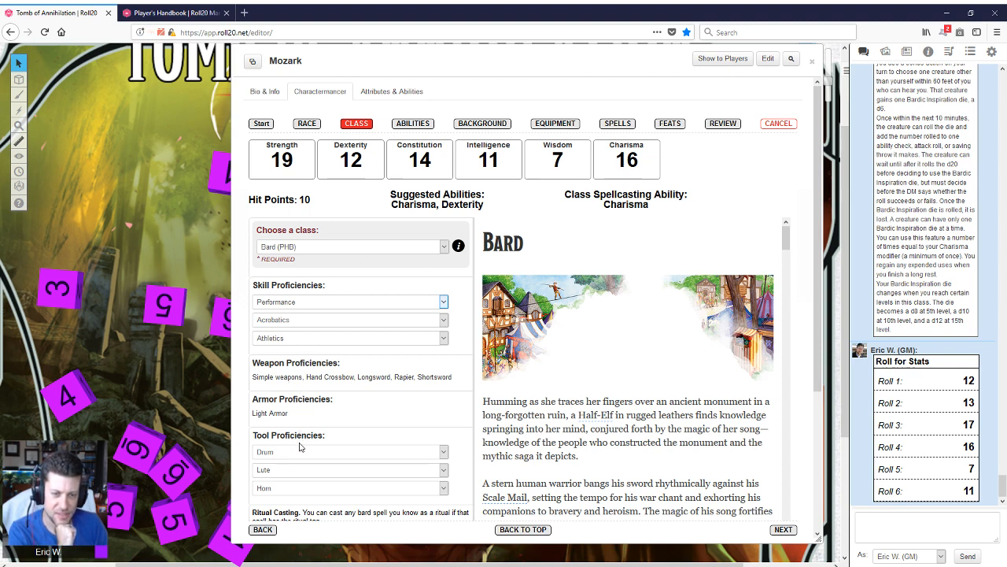
{"action": "left_click", "coordinate": [291, 536]}
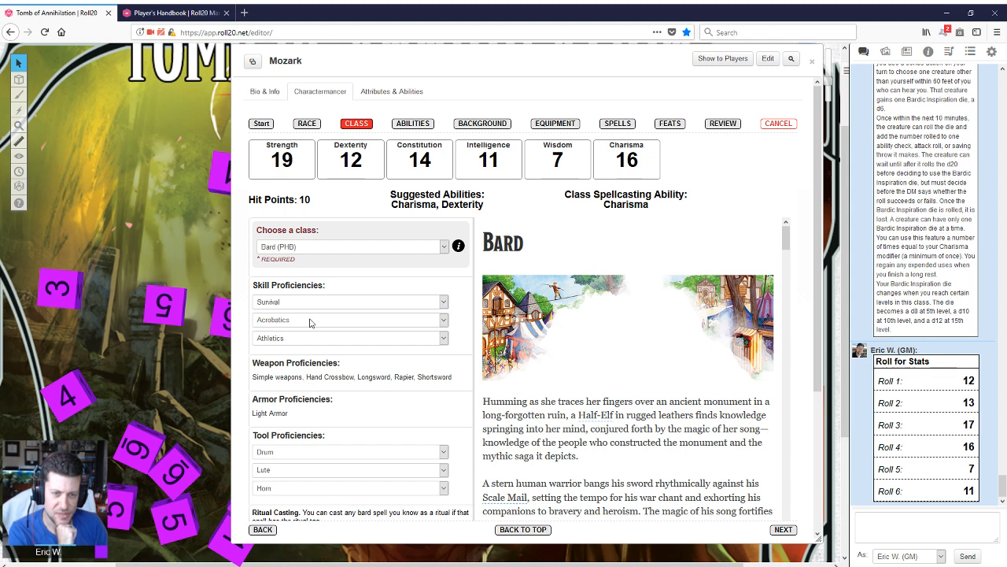
{"action": "left_click", "coordinate": [291, 529]}
{"action": "left_click", "coordinate": [501, 126]}
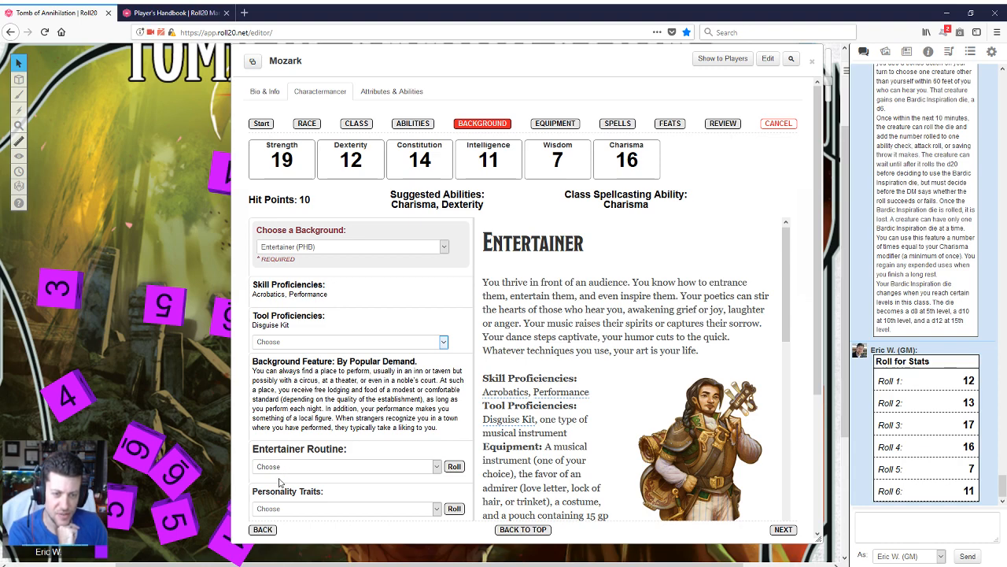
- Choose Viol as the background's tool proficiency and Singer as the entertainer routine
{"action": "key", "text": "v"}
{"action": "scroll", "coordinate": [403, 366], "scroll_direction": "down", "scroll_amount": 4}
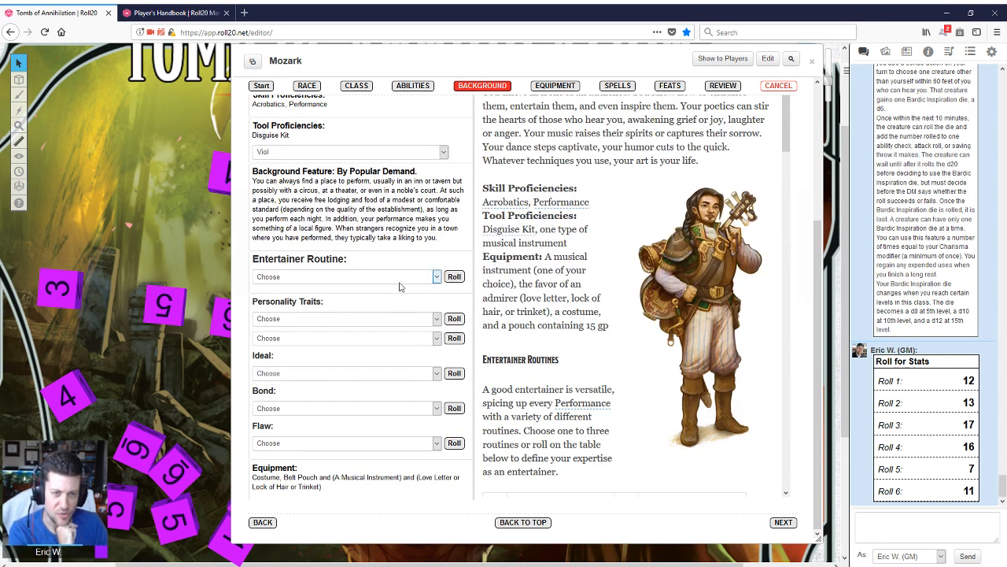
{"action": "left_click", "coordinate": [281, 392]}
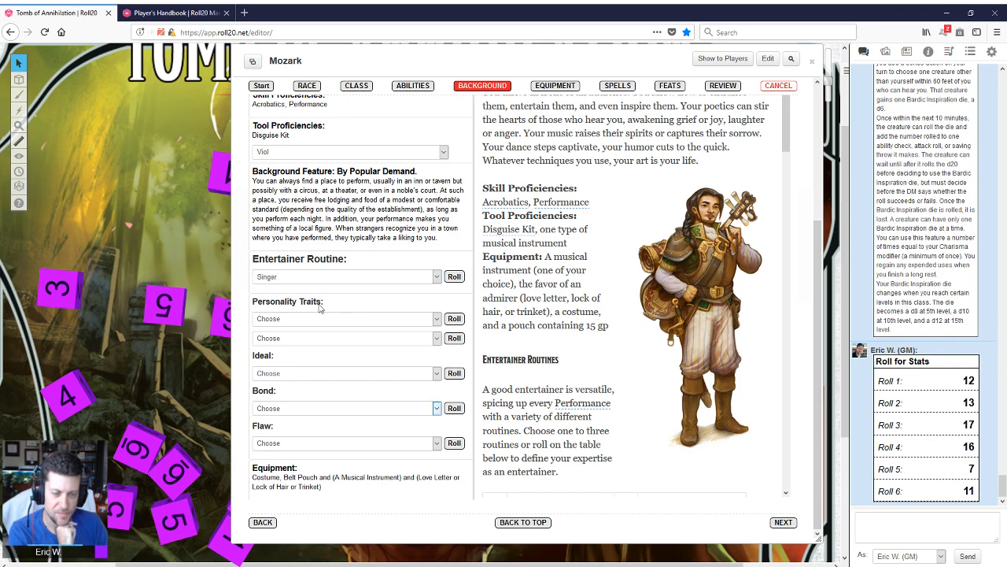
- Roll randomly for both personality traits, the ideal, the bond and the flaw
{"action": "left_click", "coordinate": [454, 319]}
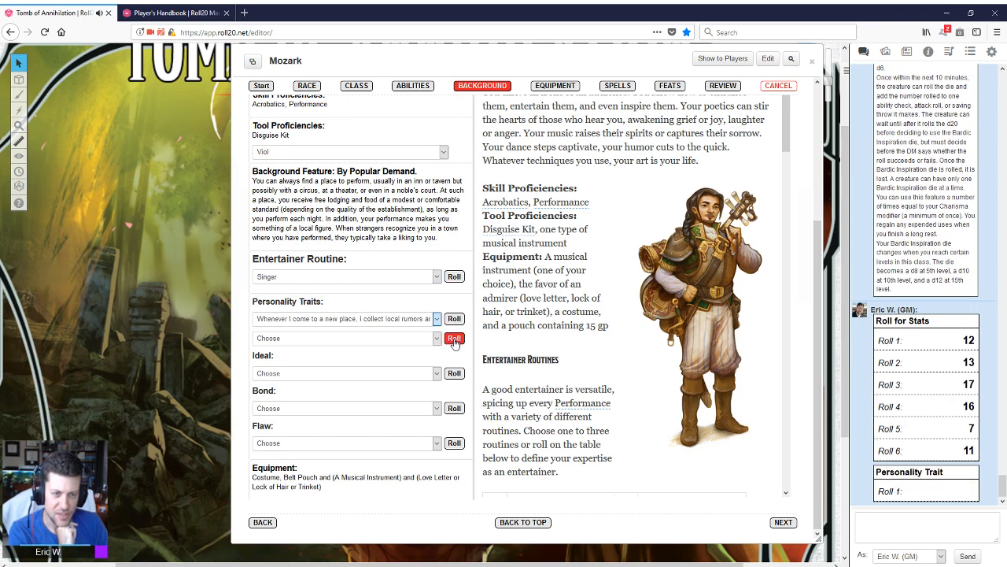
{"action": "left_click", "coordinate": [454, 338]}
{"action": "left_click", "coordinate": [455, 373]}
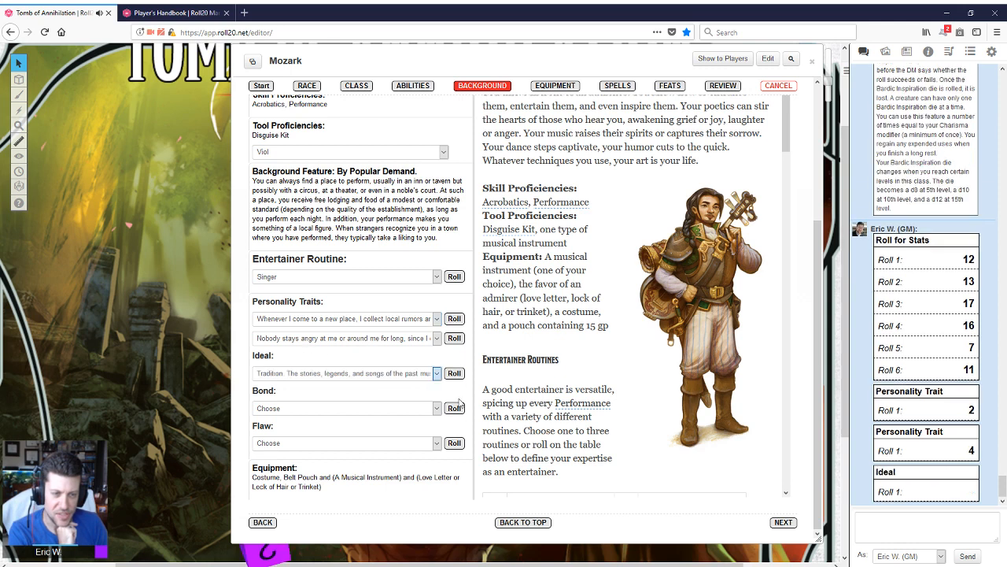
{"action": "left_click", "coordinate": [454, 407]}
{"action": "left_click", "coordinate": [454, 442]}
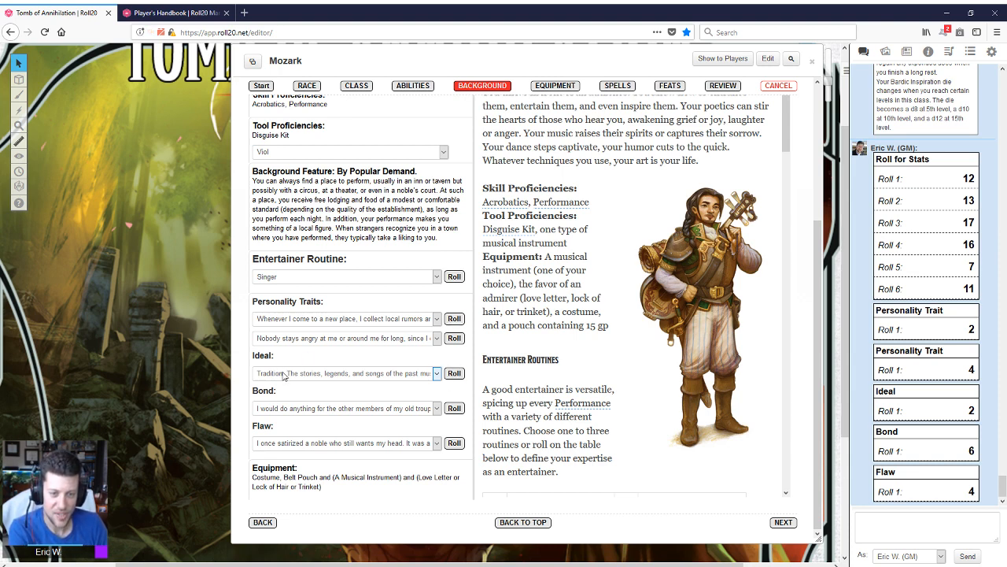
- Change the ideal to Creativity and the personality traits to "I get bitter if I'm not the center of attention" and "I'll settle for nothing less than perfection."
{"action": "scroll", "coordinate": [340, 372], "scroll_direction": "down", "scroll_amount": 1}
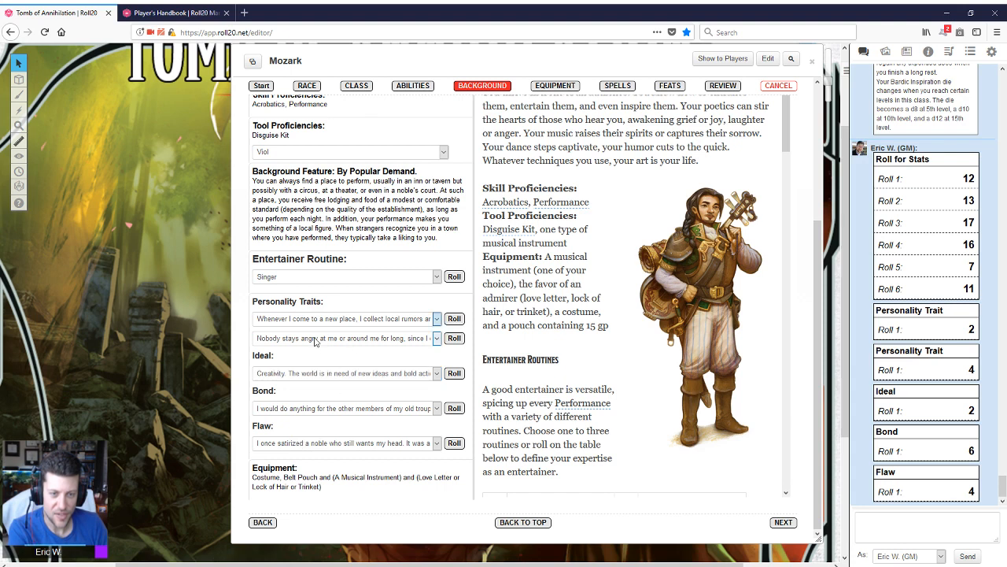
{"action": "left_click", "coordinate": [329, 442]}
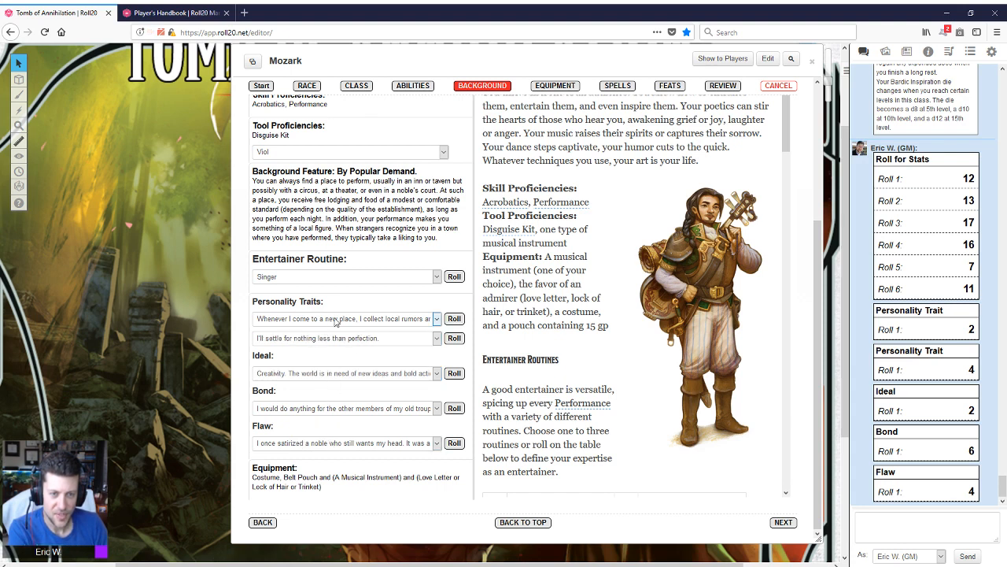
{"action": "left_click", "coordinate": [343, 411]}
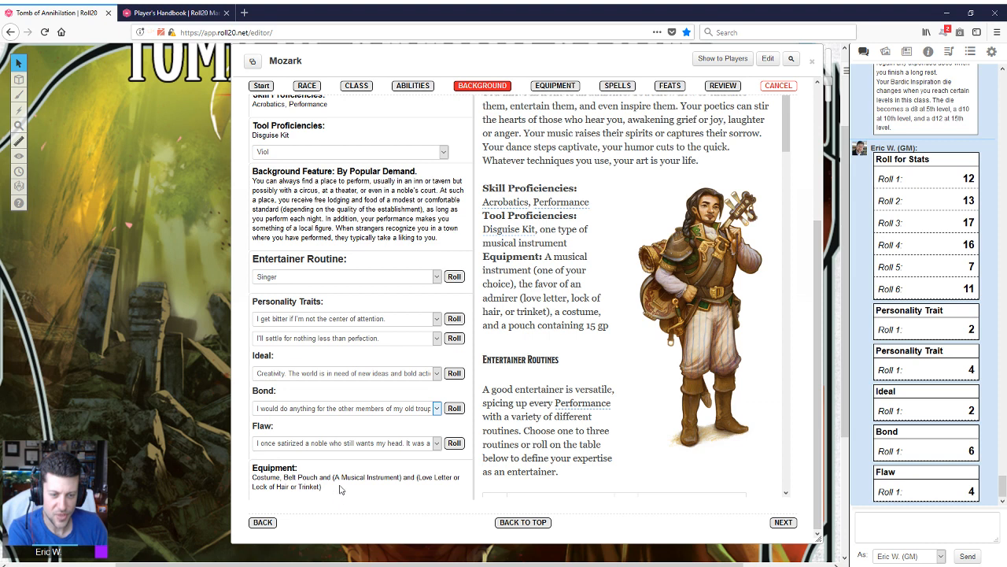
- Set the bond to "I want to be famous, whatever it takes" and the flaw to trouble hiding true feelings, and advance to the equipment stage
{"action": "left_click", "coordinate": [351, 462]}
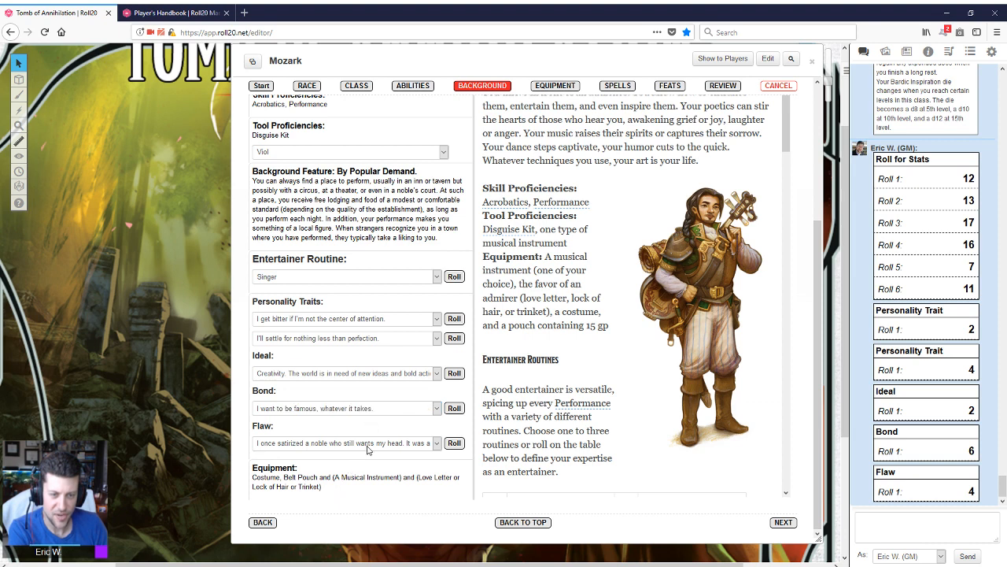
{"action": "left_click", "coordinate": [368, 445]}
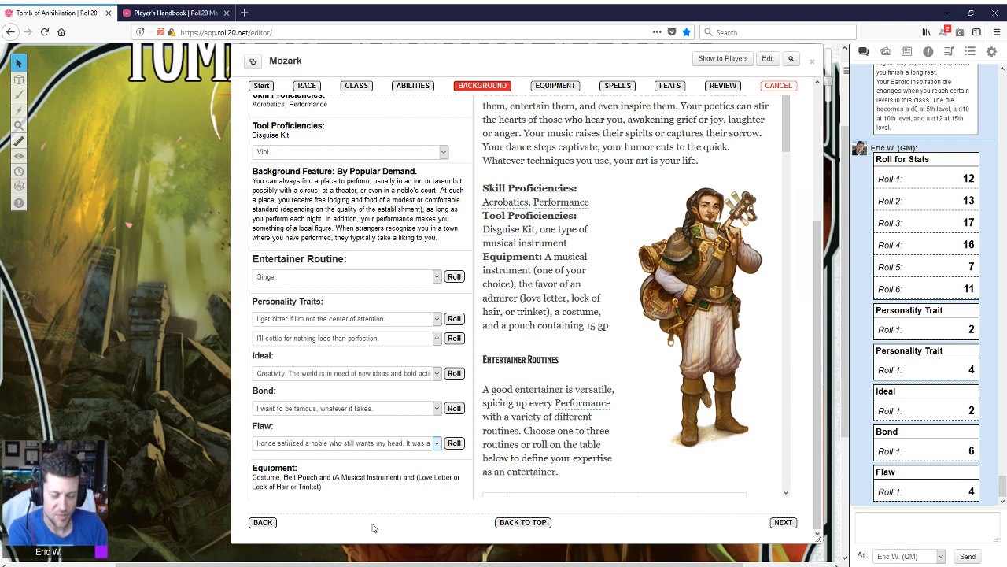
{"action": "key", "text": "Down"}
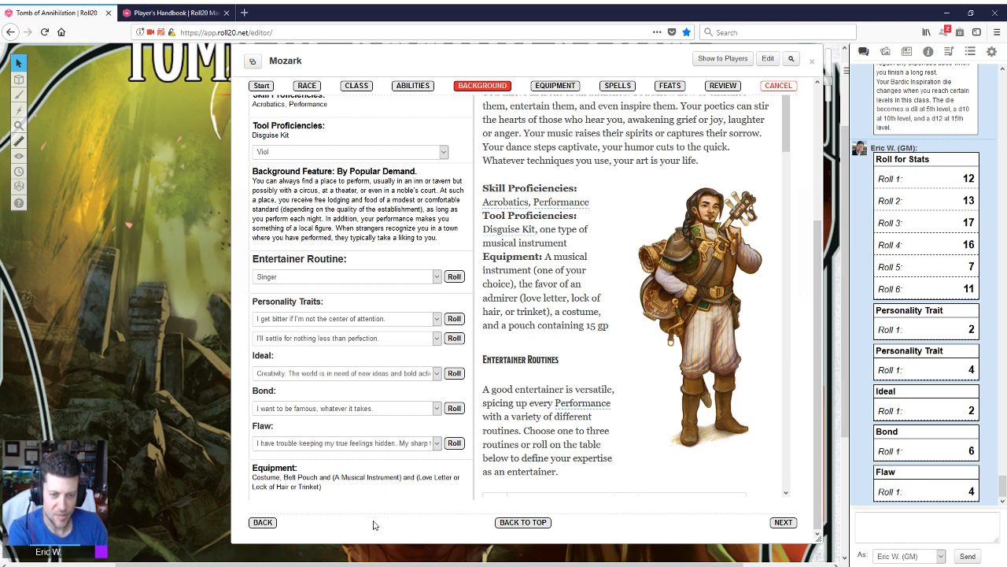
{"action": "left_click", "coordinate": [784, 522]}
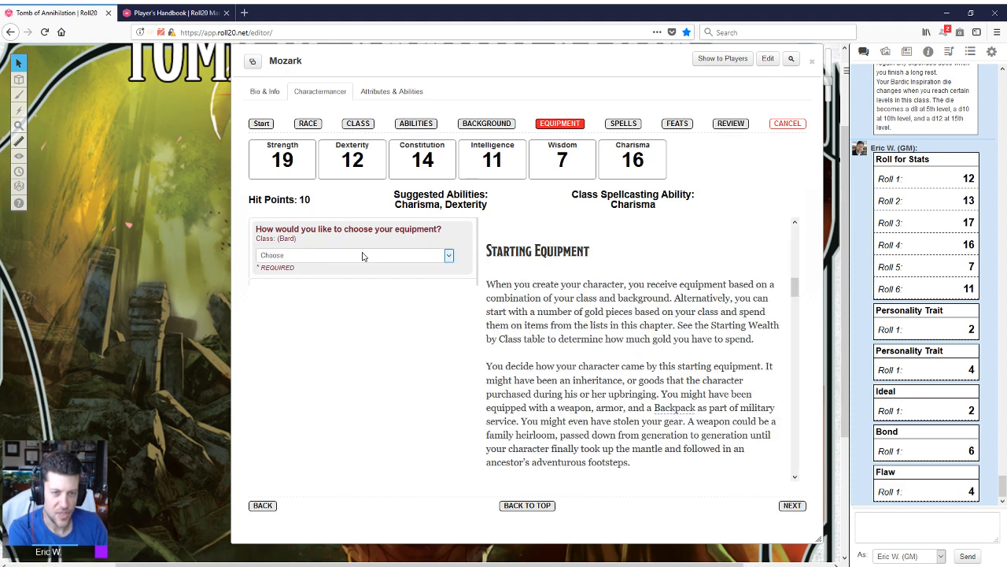
- Choose Starting Wealth (PHB) as the equipment option, roll 5d4 x 10 for starting gold, and advance to the spells stage
{"action": "left_click", "coordinate": [314, 287]}
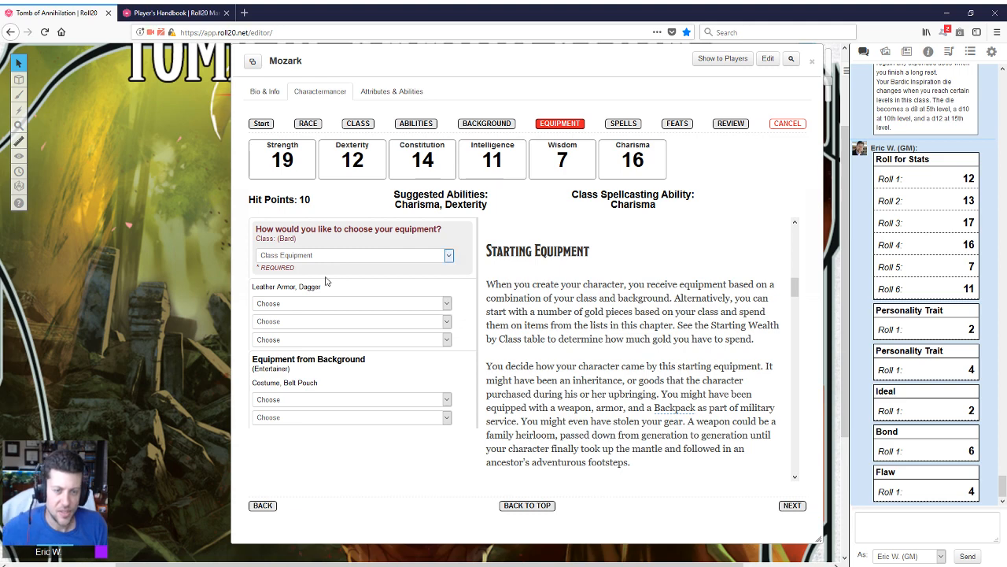
{"action": "left_click", "coordinate": [318, 298]}
{"action": "left_click", "coordinate": [269, 322]}
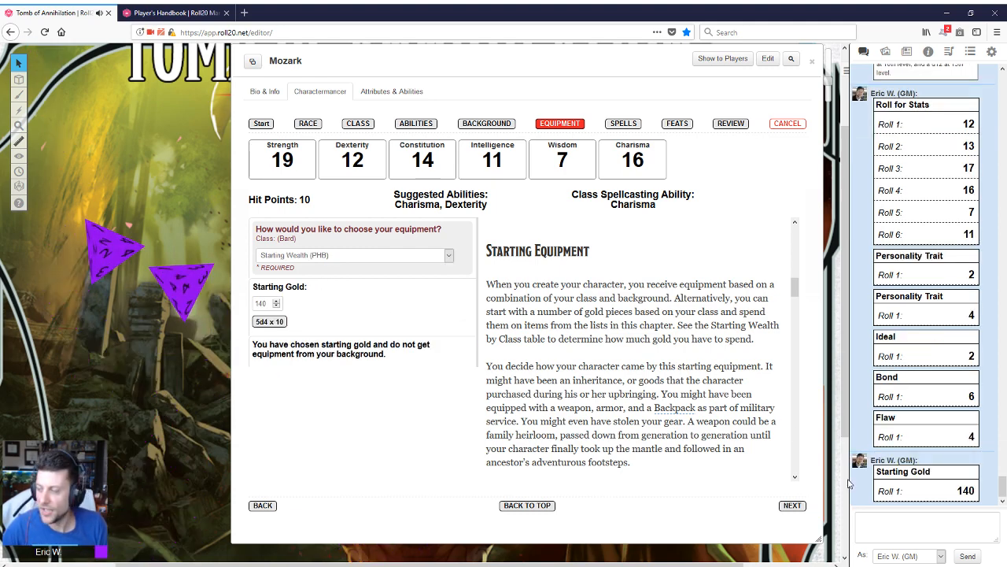
{"action": "left_click", "coordinate": [790, 505]}
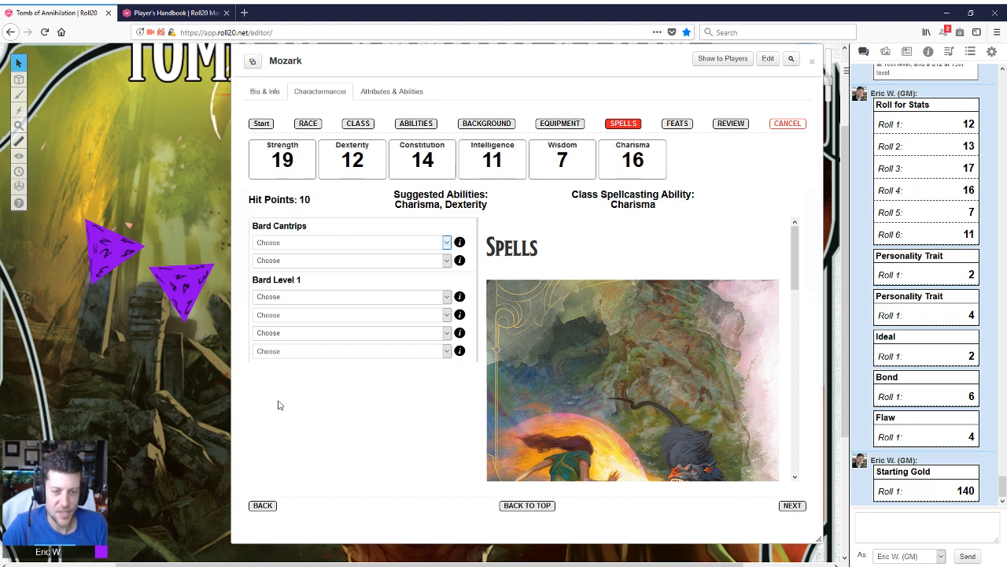
- Choose Prestidigitation and Vicious Mockery as the two bard cantrips
{"action": "left_click", "coordinate": [297, 377]}
{"action": "left_click", "coordinate": [315, 263]}
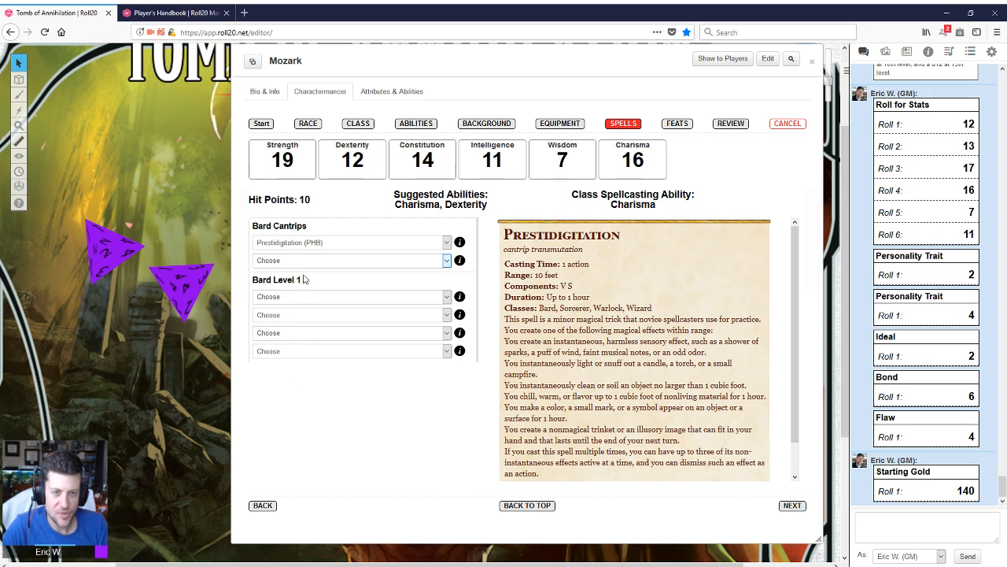
{"action": "left_click", "coordinate": [284, 419]}
- Choose Thunderwave, Heroism, Charm Person and Dissonant Whispers as the four level 1 bard spells
{"action": "left_click", "coordinate": [316, 300]}
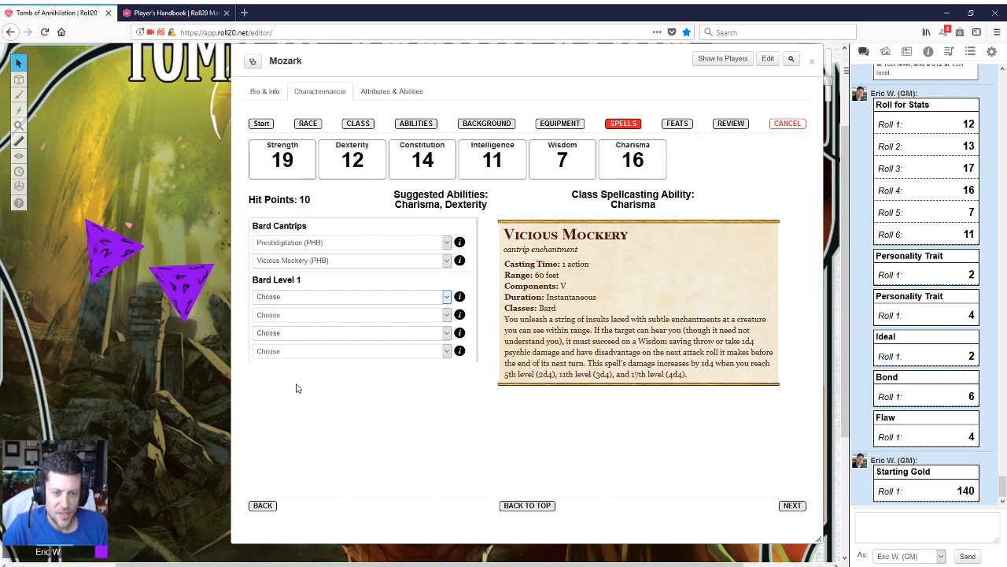
{"action": "left_click", "coordinate": [302, 545]}
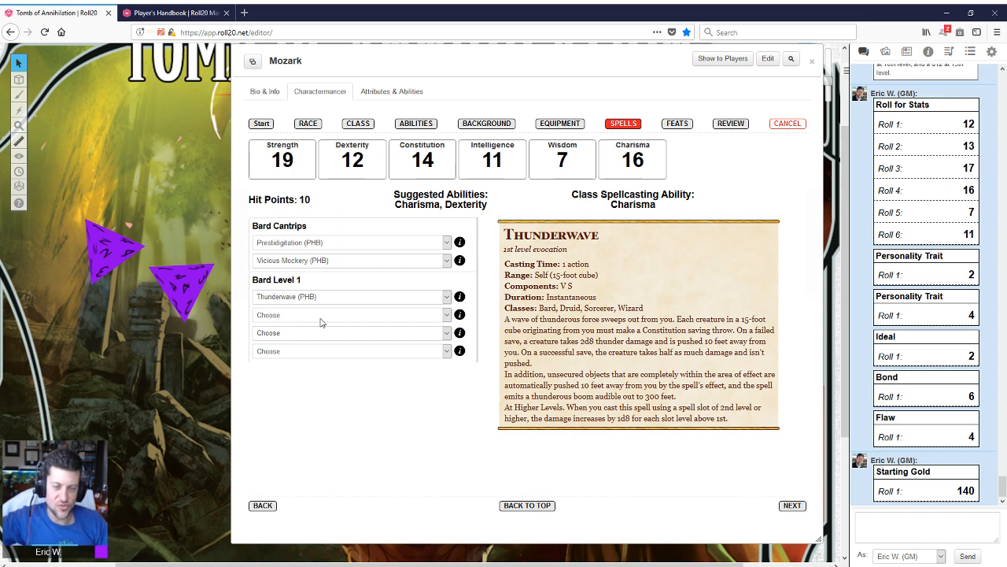
{"action": "left_click", "coordinate": [320, 318]}
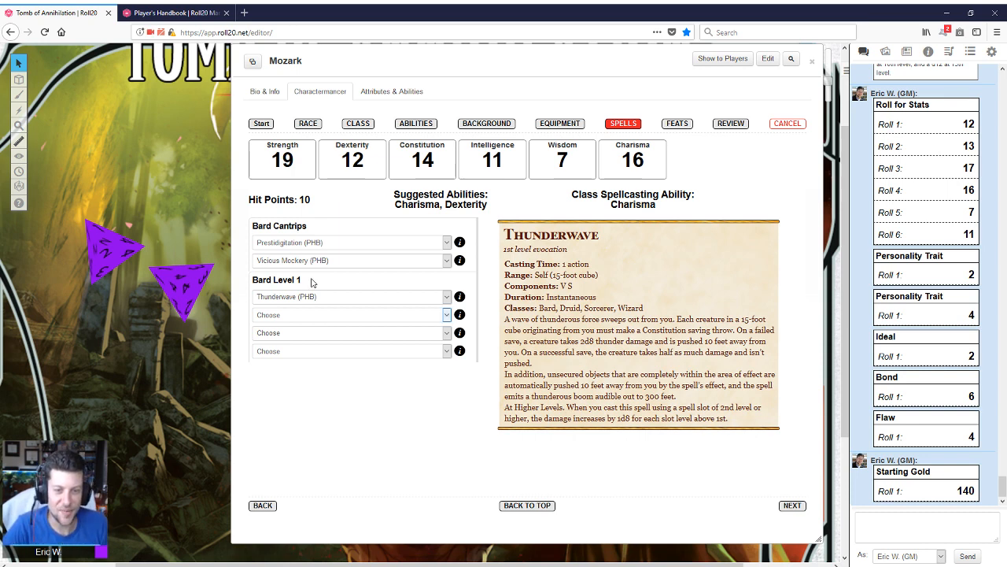
{"action": "left_click", "coordinate": [297, 206]}
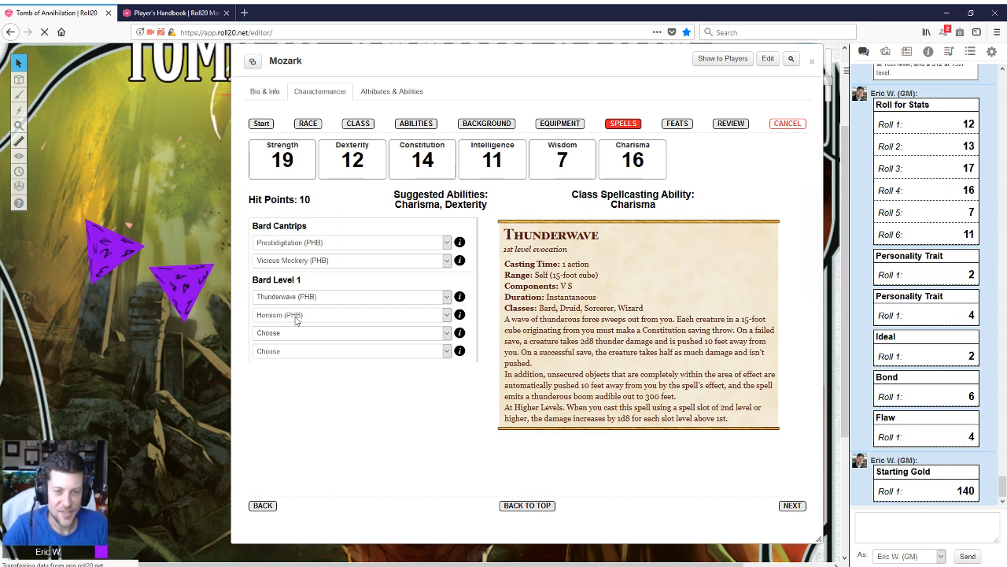
{"action": "left_click", "coordinate": [296, 335]}
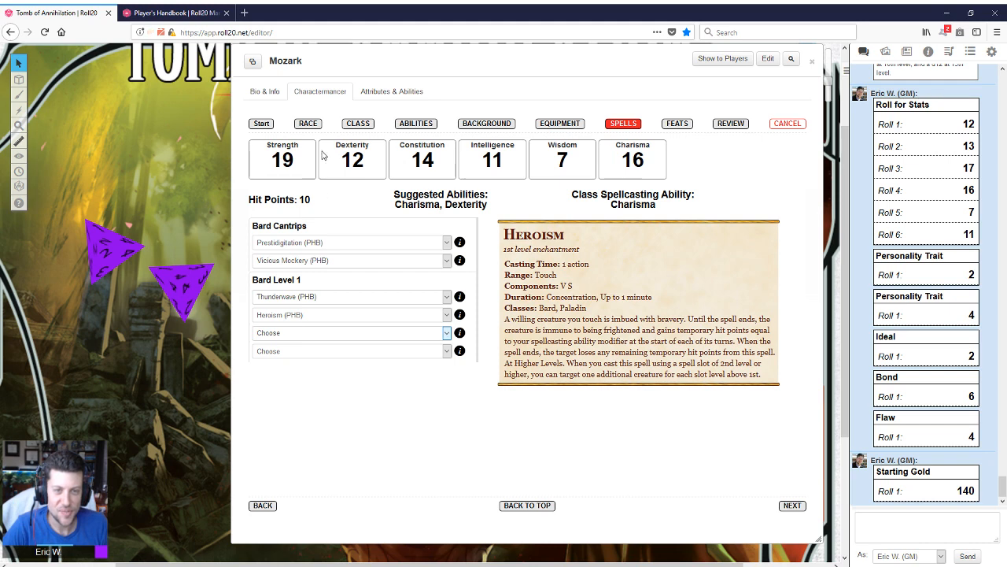
{"action": "left_click", "coordinate": [321, 119]}
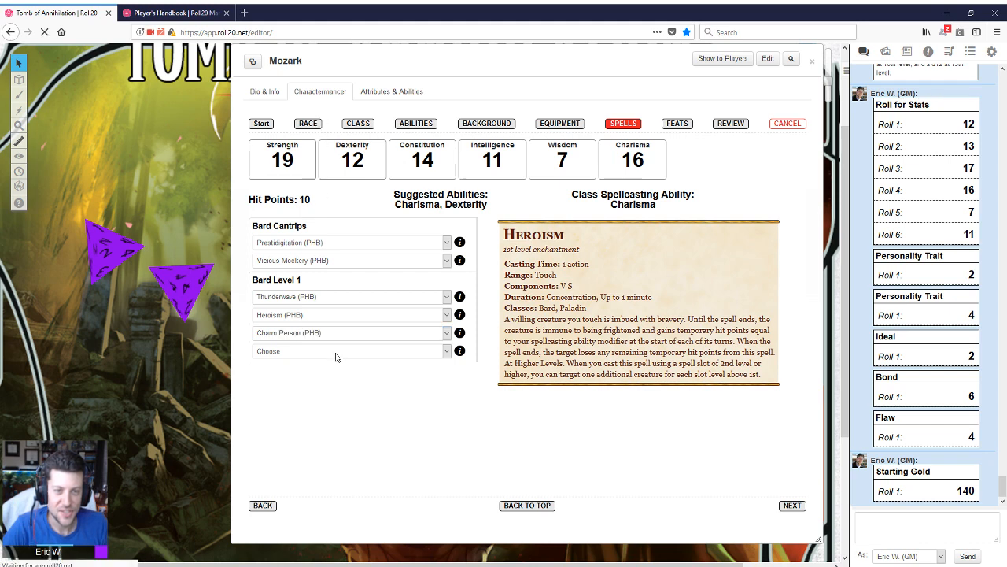
{"action": "left_click", "coordinate": [336, 353]}
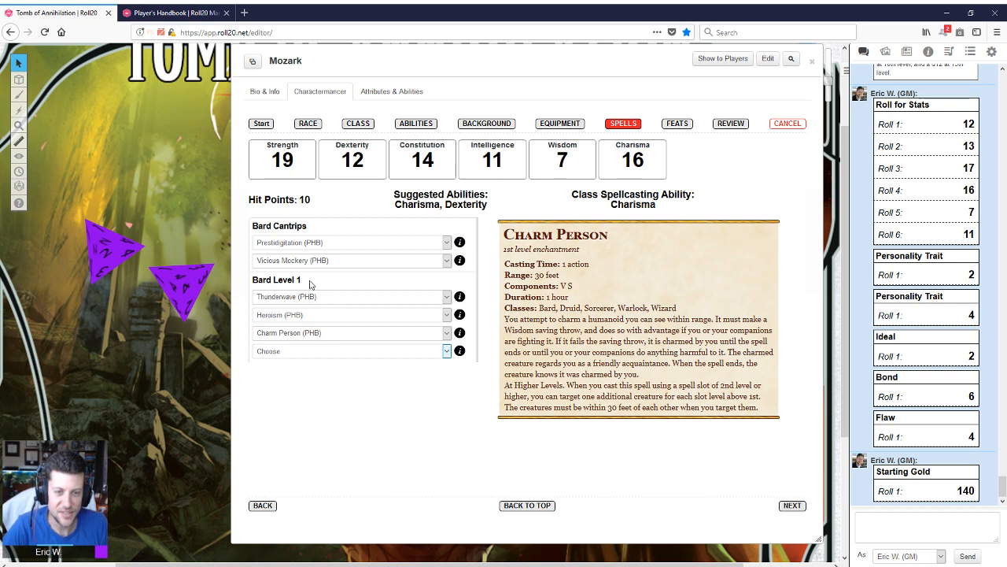
{"action": "left_click", "coordinate": [314, 203]}
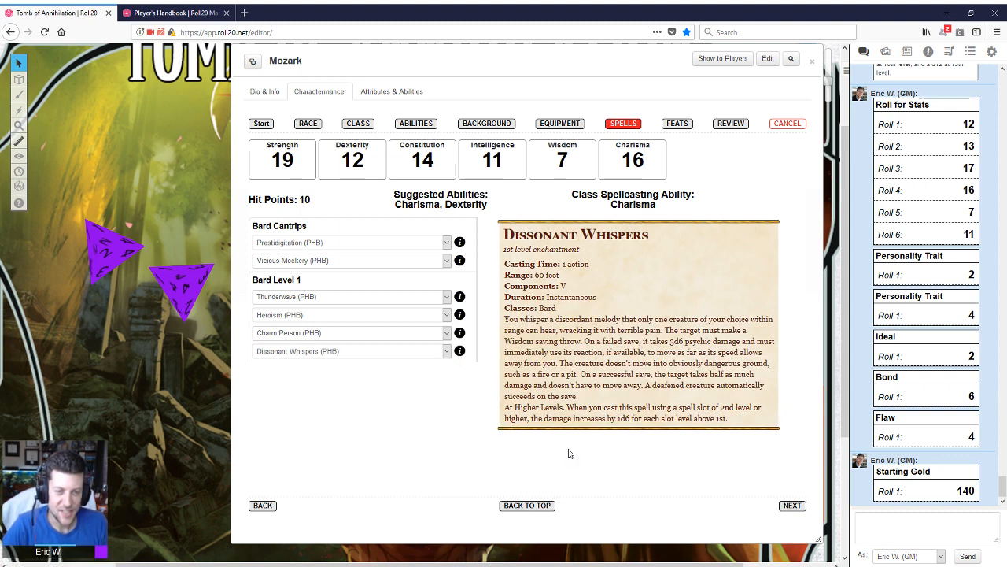
- Advance through the feats stage to the review and apply the changes to build the Half-Orc Bard
{"action": "left_click", "coordinate": [791, 506]}
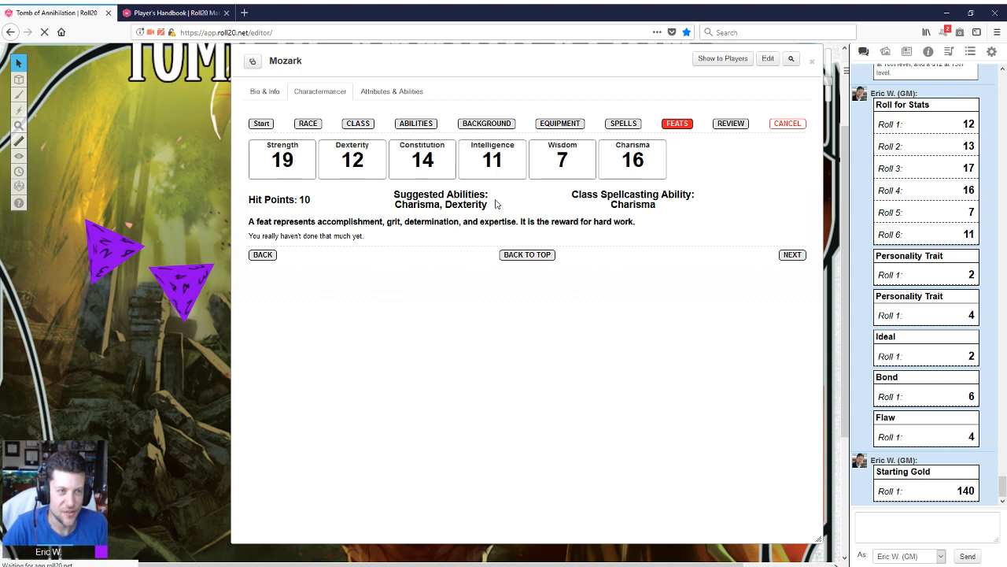
{"action": "left_click", "coordinate": [792, 256]}
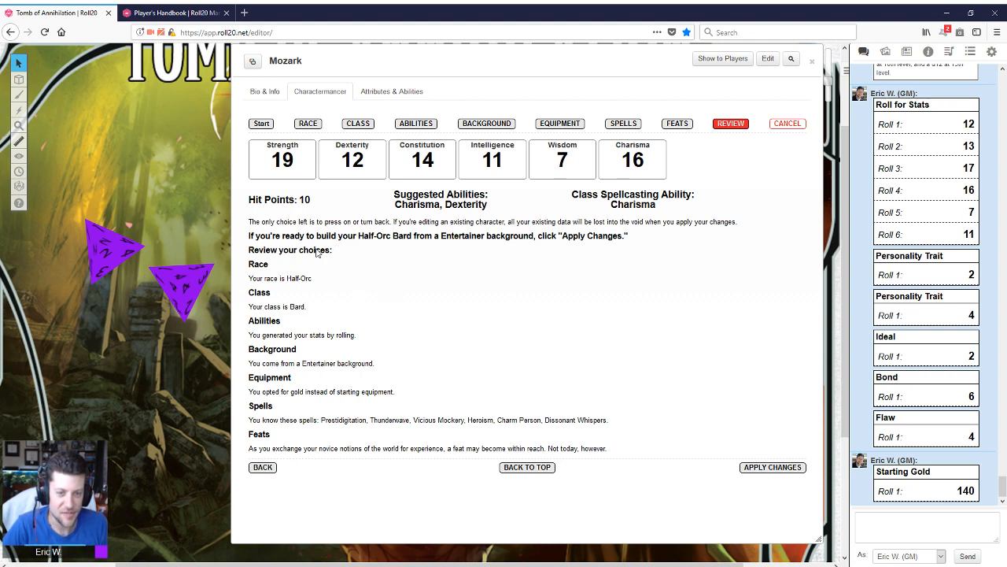
{"action": "left_click", "coordinate": [772, 468]}
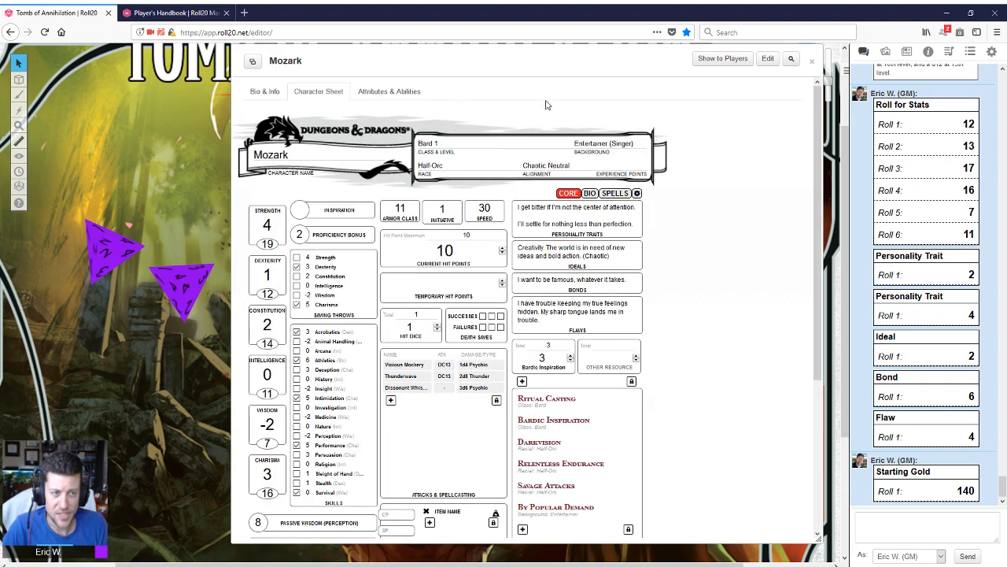
- Reposition the character sheet window and examine Mozark's core page, including skills, equipment and proficiencies, and the spells page
{"action": "left_click_drag", "start_coordinate": [518, 53], "coordinate": [455, 50]}
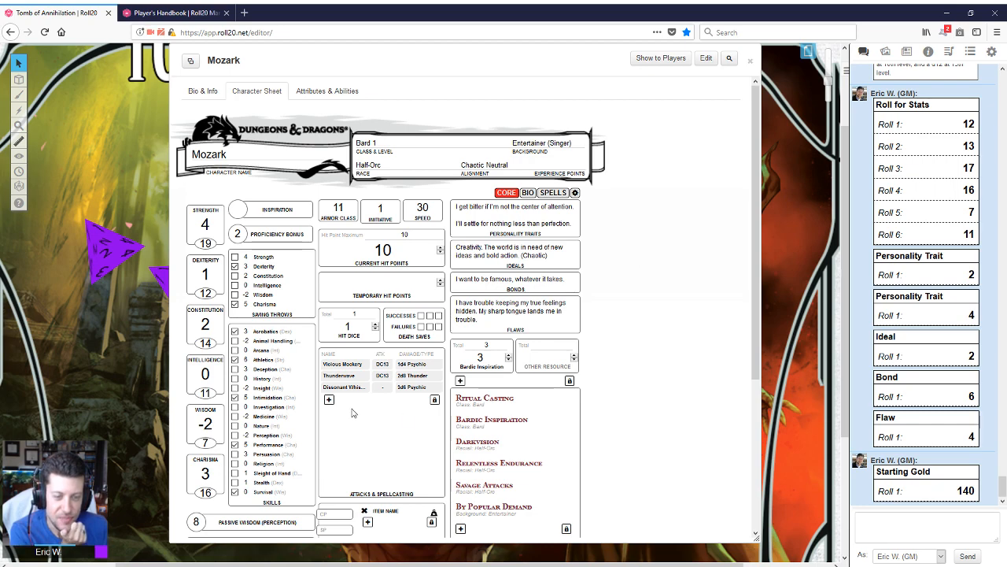
{"action": "left_click_drag", "start_coordinate": [490, 61], "coordinate": [478, 66]}
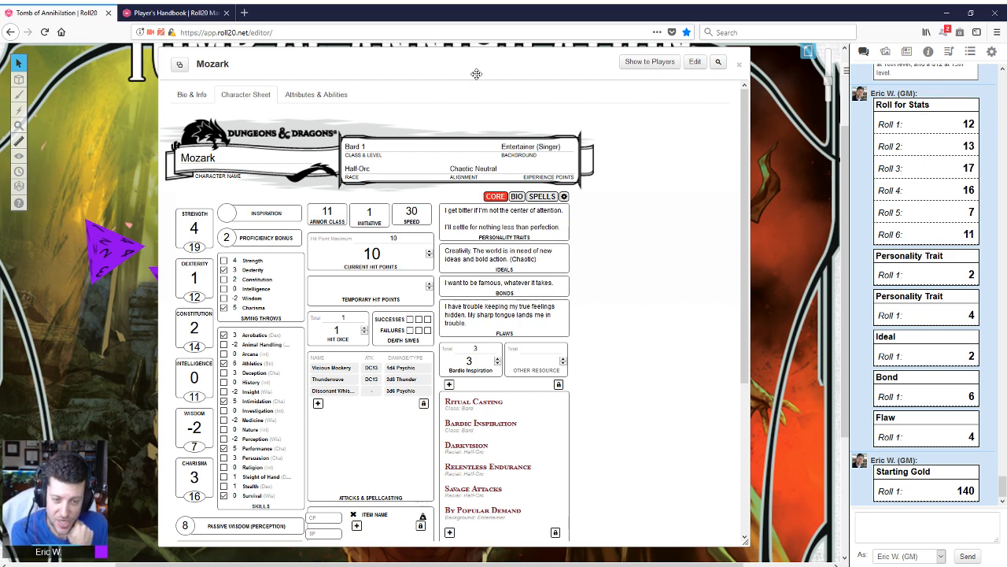
{"action": "scroll", "coordinate": [708, 229], "scroll_direction": "down", "scroll_amount": 1}
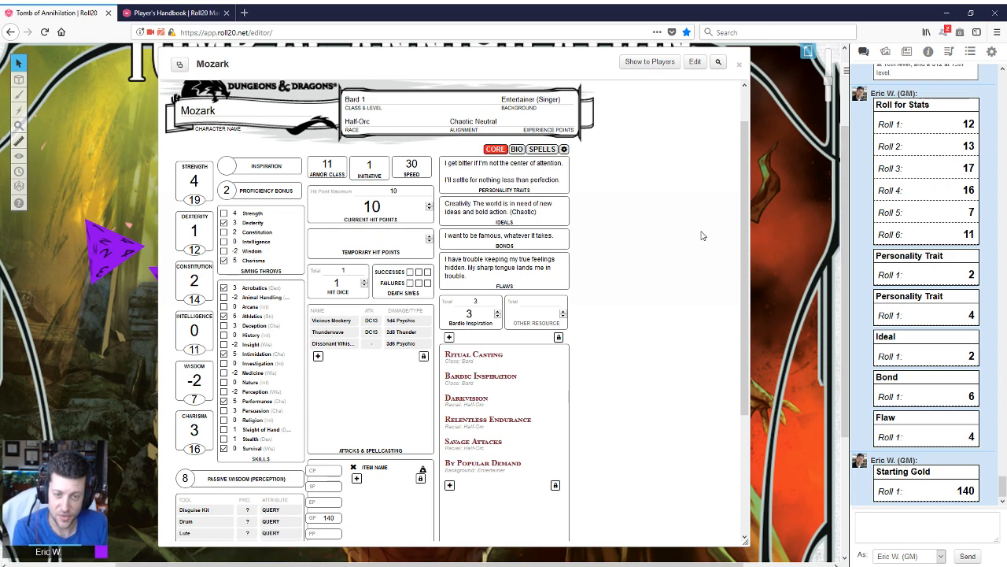
{"action": "scroll", "coordinate": [702, 236], "scroll_direction": "down", "scroll_amount": 2}
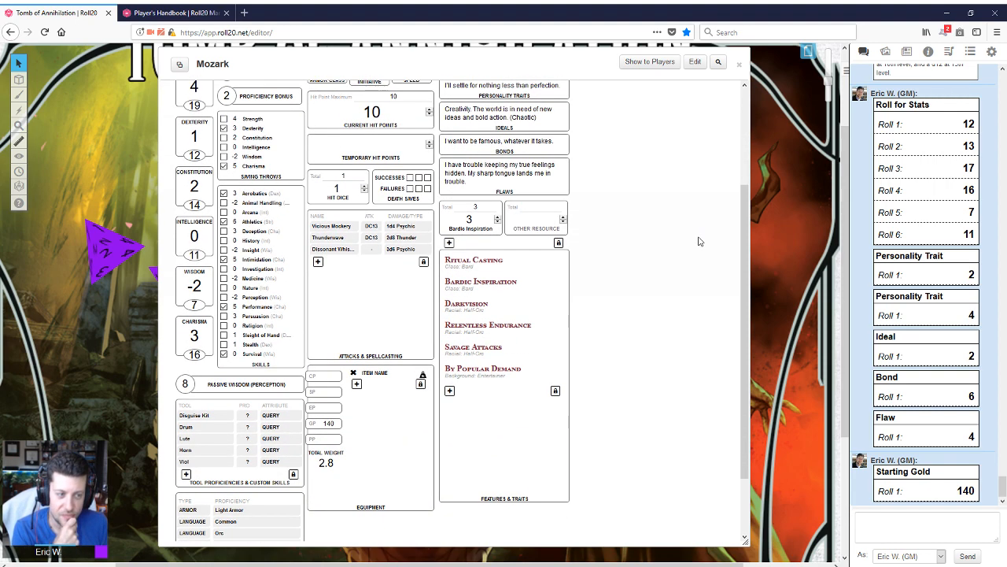
{"action": "scroll", "coordinate": [700, 242], "scroll_direction": "up", "scroll_amount": 3}
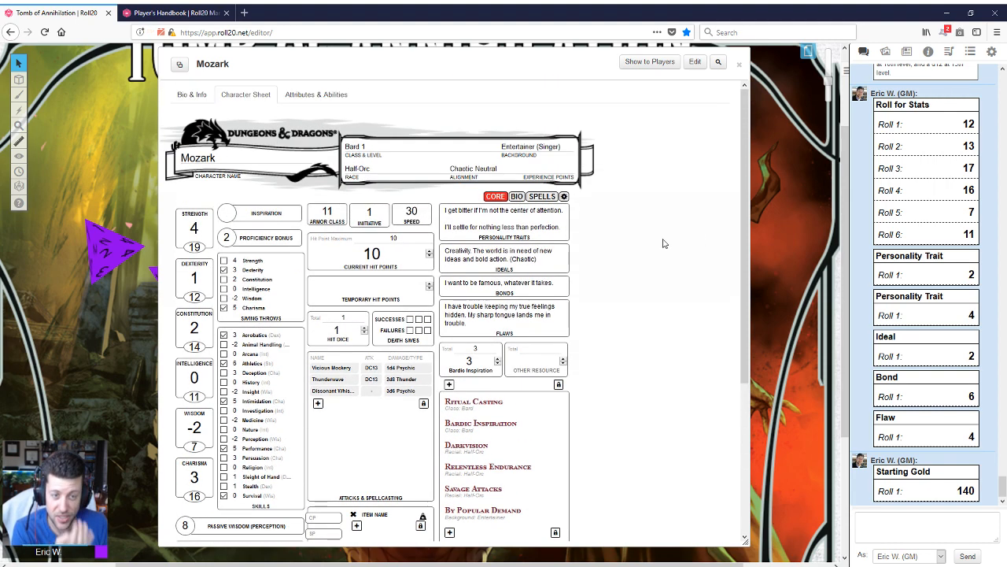
{"action": "scroll", "coordinate": [346, 418], "scroll_direction": "down", "scroll_amount": 5}
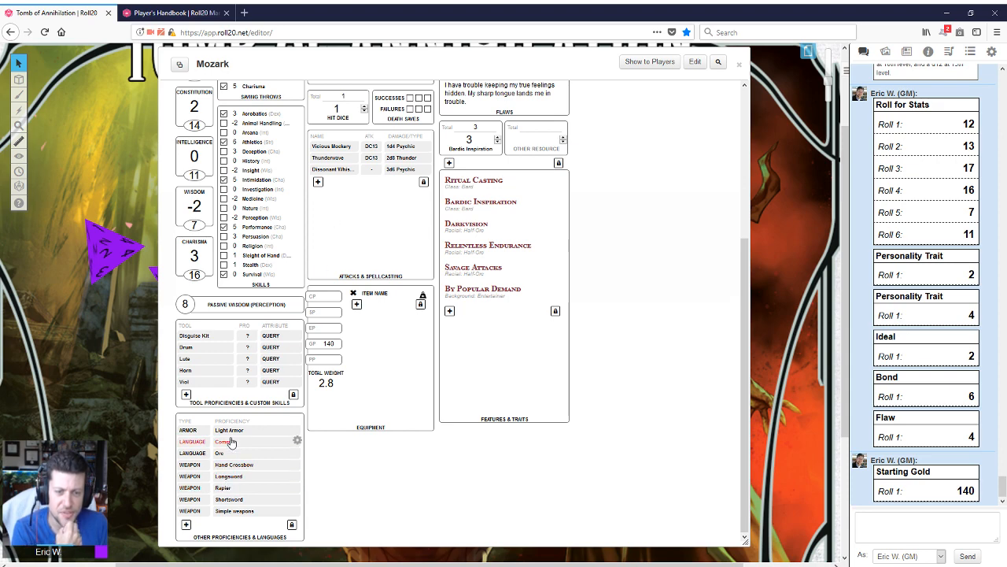
{"action": "scroll", "coordinate": [358, 362], "scroll_direction": "up", "scroll_amount": 3}
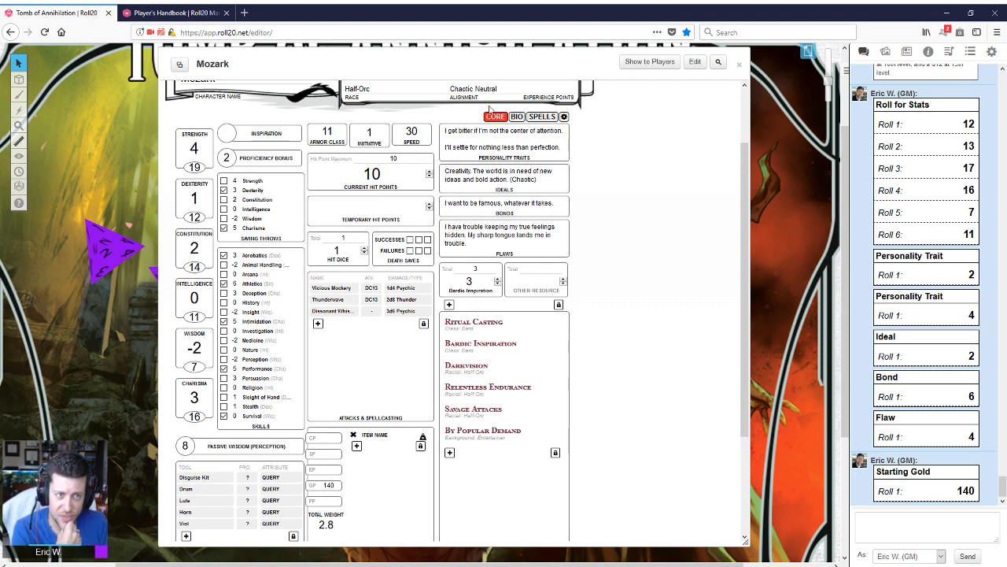
{"action": "left_click", "coordinate": [545, 119]}
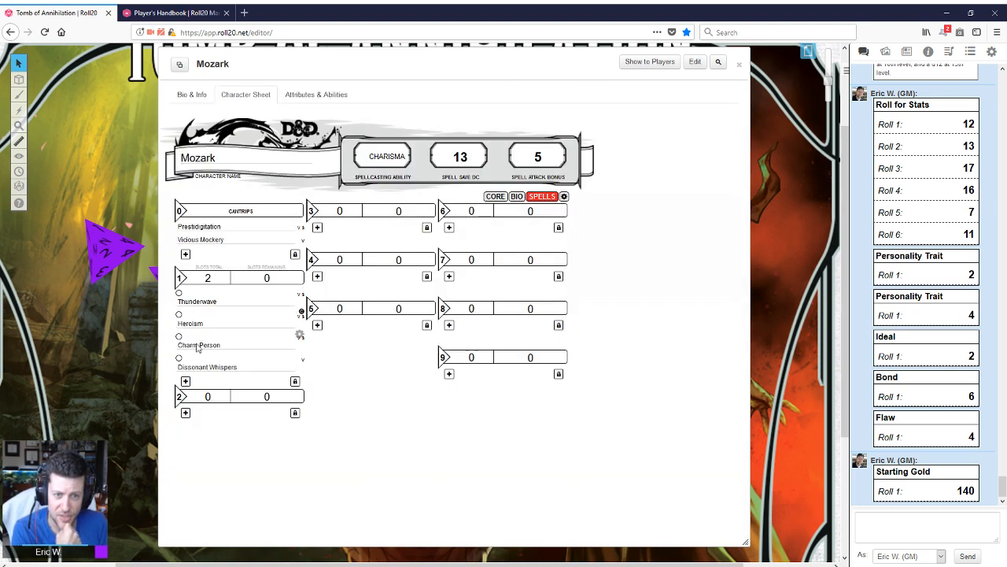
{"action": "left_click", "coordinate": [493, 197]}
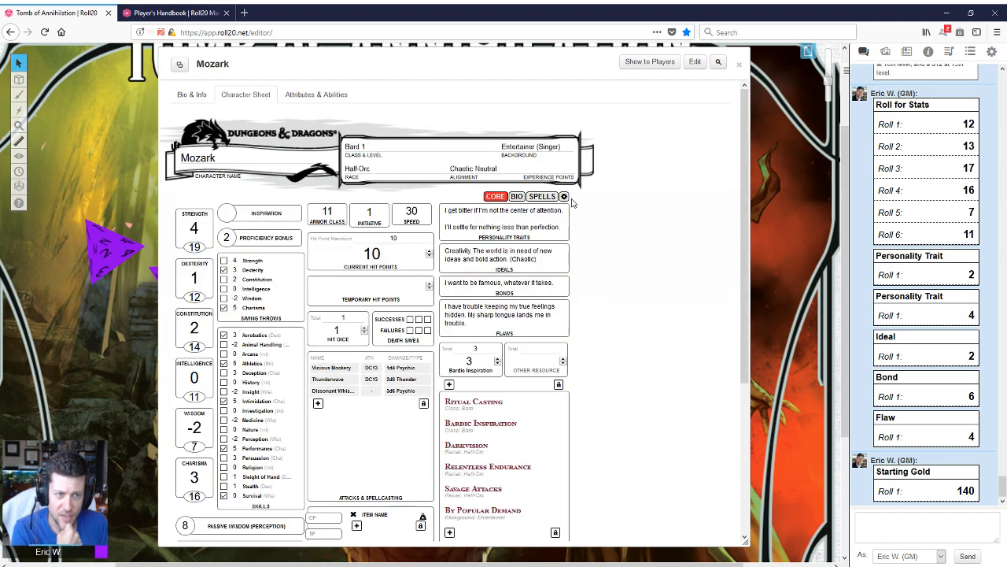
- Set the sheet's roll queries to Never Roll Advantage in its settings and return to the core page
{"action": "left_click", "coordinate": [564, 196]}
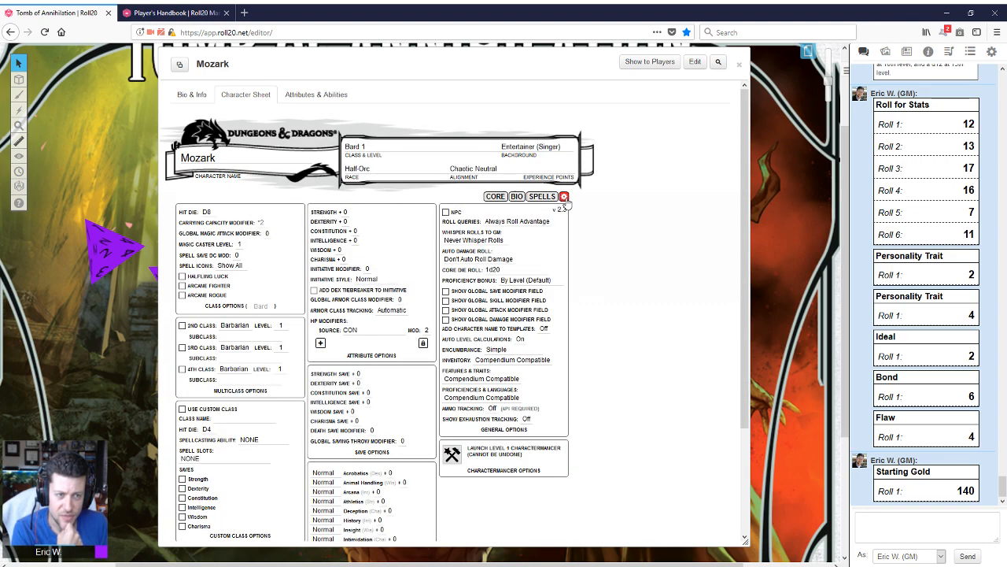
{"action": "left_click", "coordinate": [512, 223]}
{"action": "left_click", "coordinate": [512, 273]}
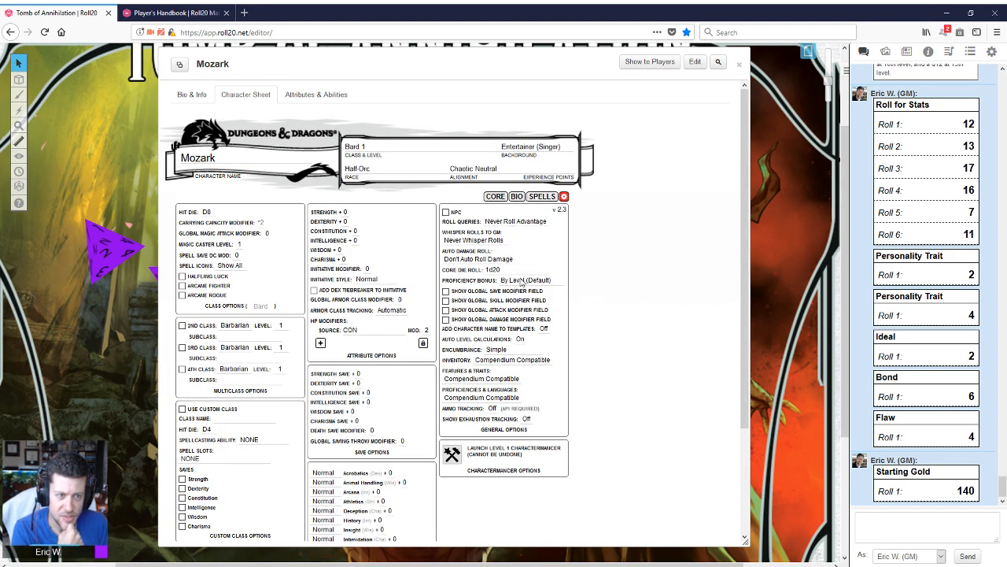
{"action": "left_click", "coordinate": [496, 197]}
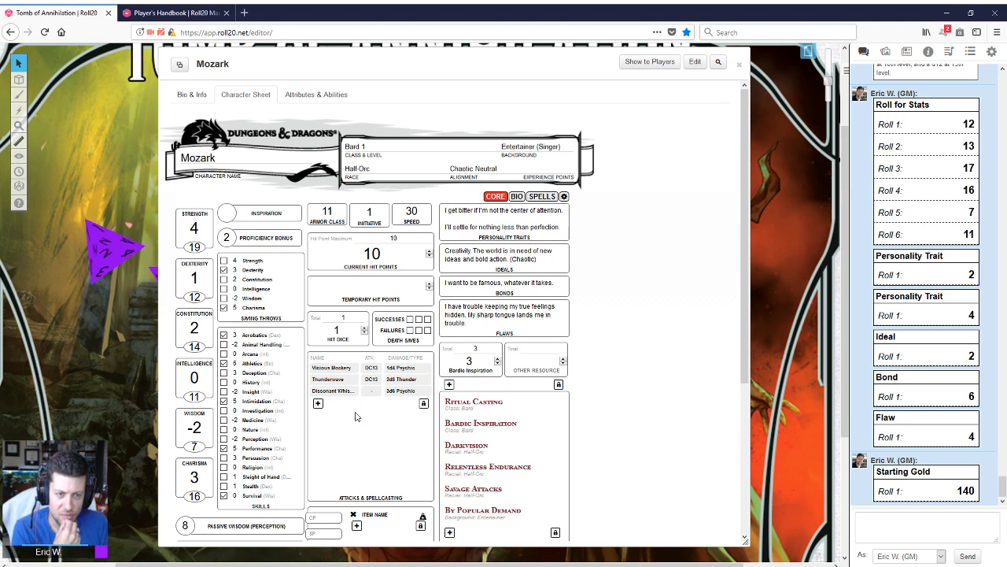
- Clear the old search in the D&D 5th Edition compendium and browse the Items category for gear to buy
{"action": "left_click", "coordinate": [928, 53]}
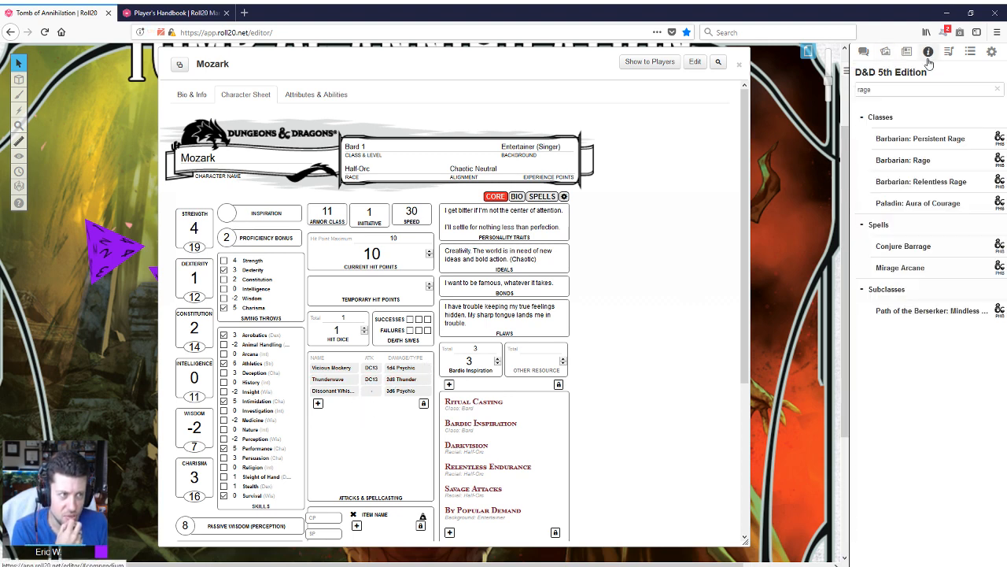
{"action": "left_click", "coordinate": [1000, 89]}
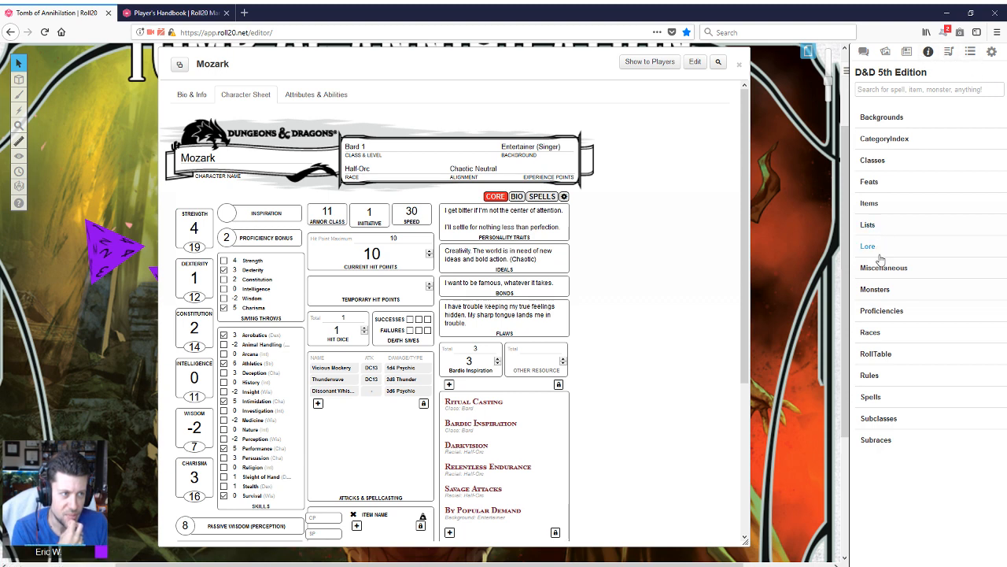
{"action": "left_click", "coordinate": [875, 211]}
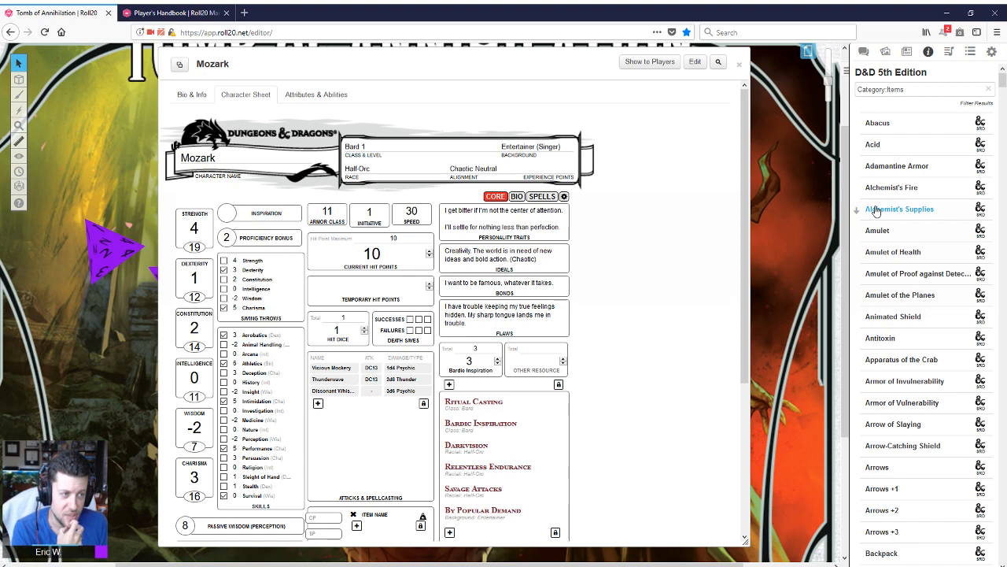
{"action": "scroll", "coordinate": [895, 351], "scroll_direction": "down", "scroll_amount": 5}
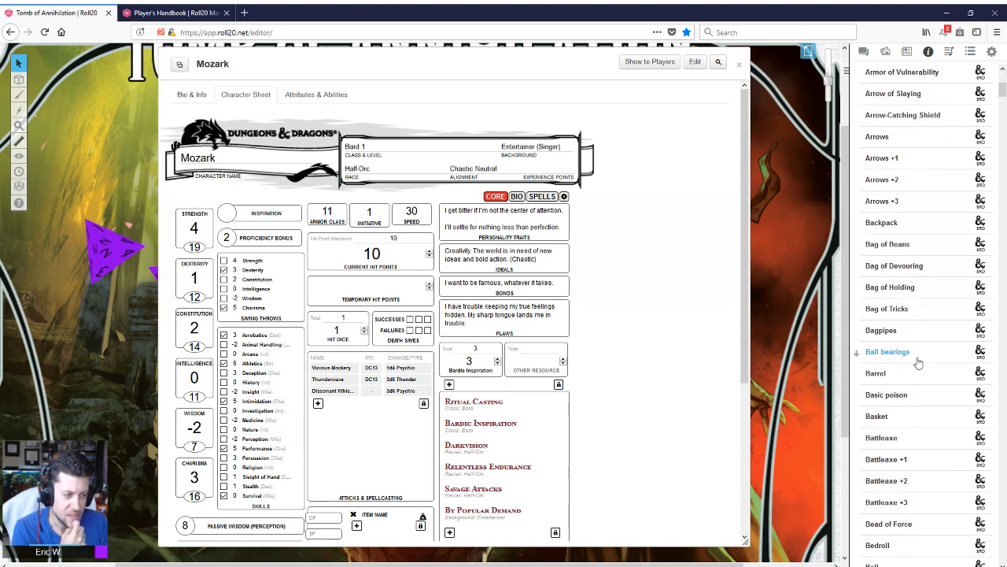
{"action": "scroll", "coordinate": [897, 356], "scroll_direction": "down", "scroll_amount": 1}
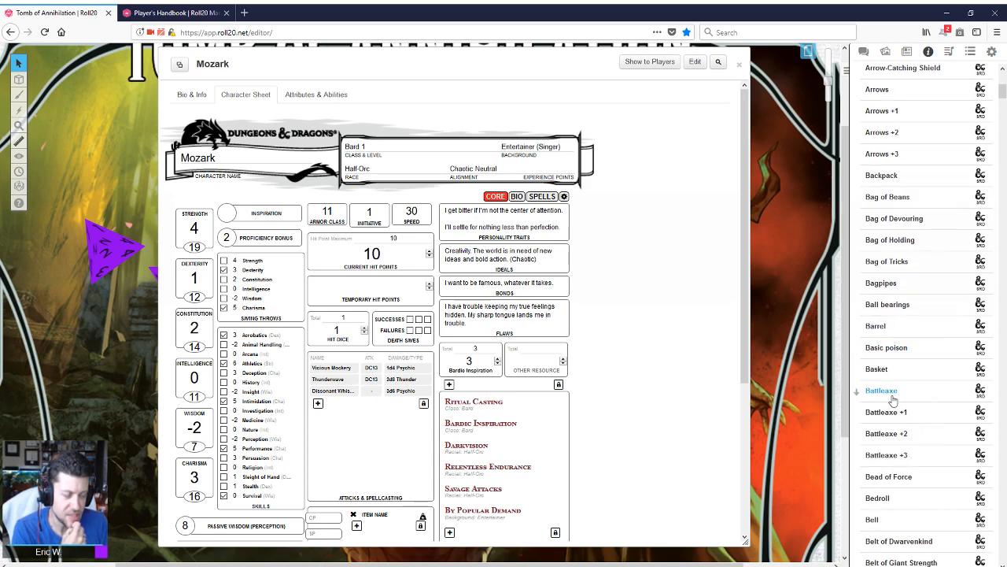
- Post the Simple weapons proficiency to the chat and open that entry's details on the sheet
{"action": "scroll", "coordinate": [244, 472], "scroll_direction": "down", "scroll_amount": 4}
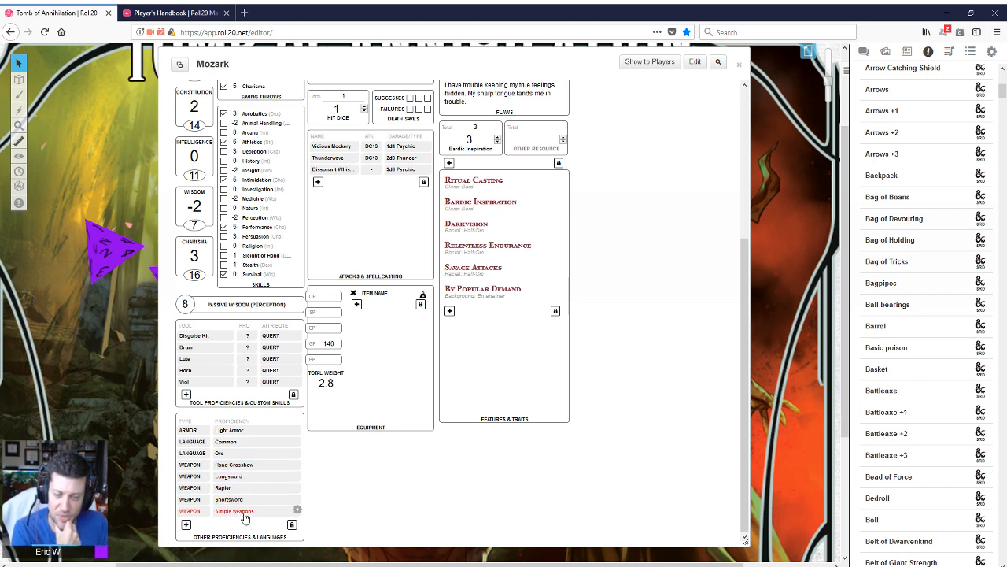
{"action": "left_click", "coordinate": [864, 51]}
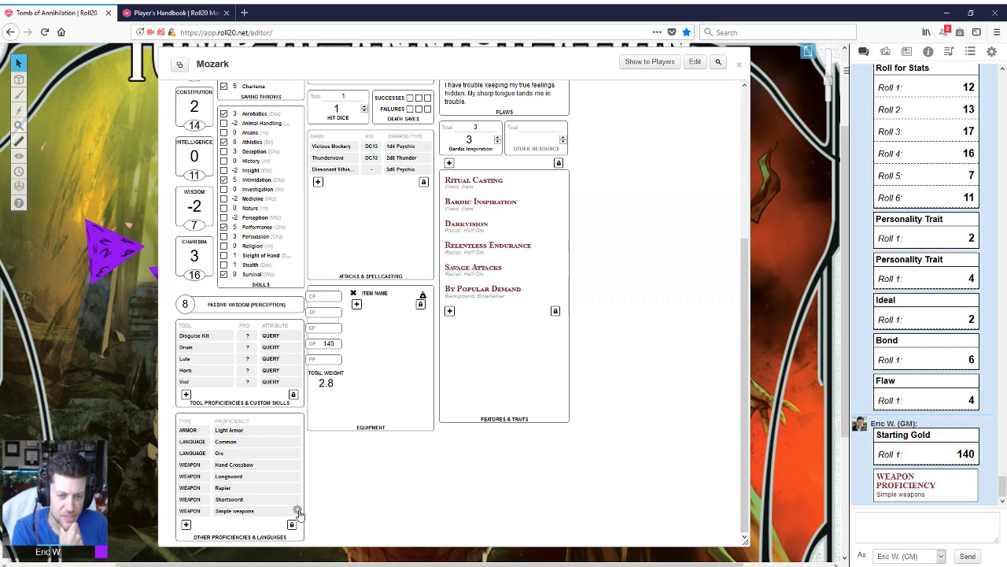
{"action": "left_click", "coordinate": [297, 510]}
{"action": "scroll", "coordinate": [366, 473], "scroll_direction": "down", "scroll_amount": 1}
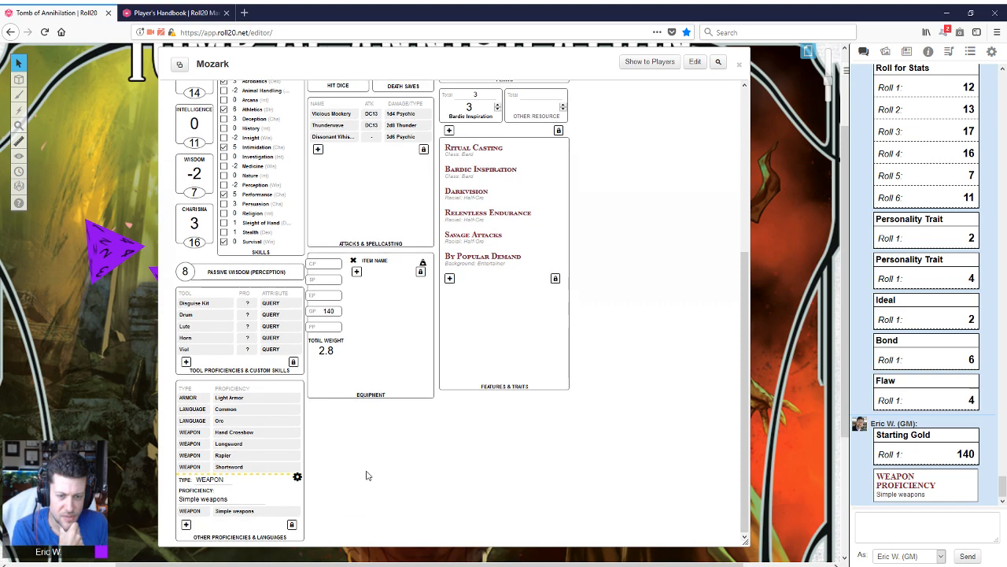
- Close the Simple weapons proficiency details and open the standard Battleaxe entry from the compendium's item list
{"action": "left_click", "coordinate": [298, 477]}
{"action": "scroll", "coordinate": [921, 236], "scroll_direction": "up", "scroll_amount": 2}
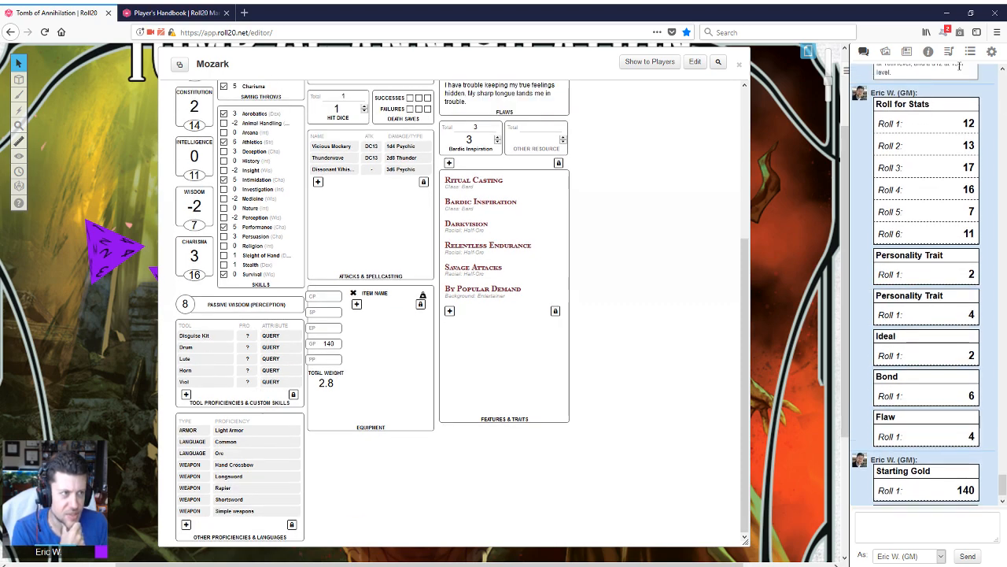
{"action": "left_click", "coordinate": [929, 52]}
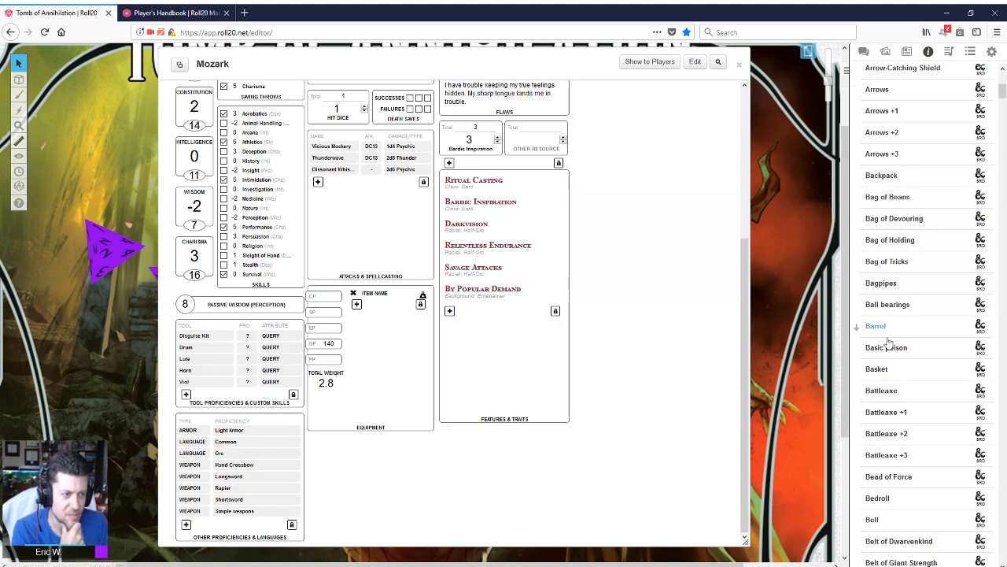
{"action": "left_click", "coordinate": [886, 390]}
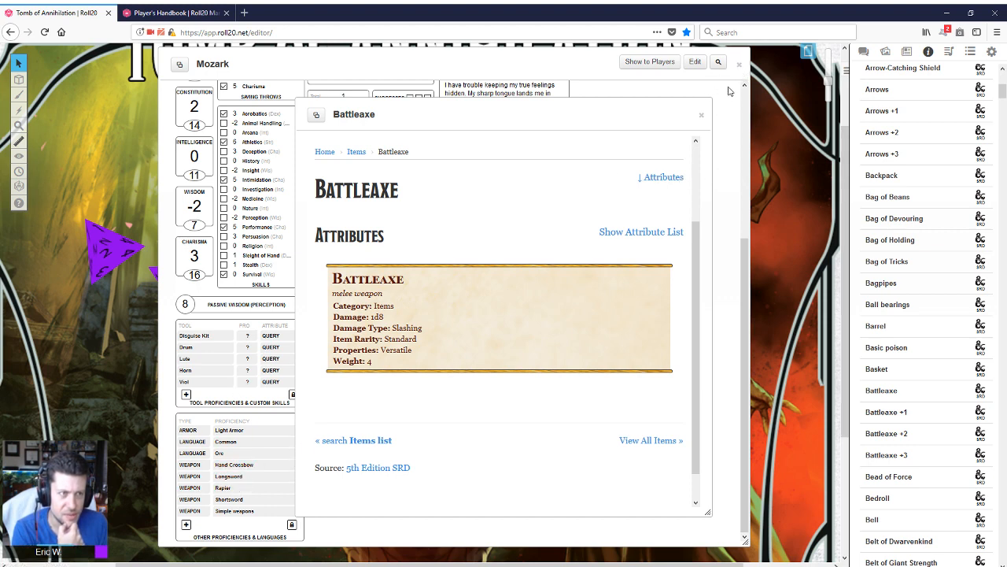
- Close the open character sheet and Battleaxe windows, and reopen Mozark's sheet from the journal
{"action": "left_click", "coordinate": [739, 64]}
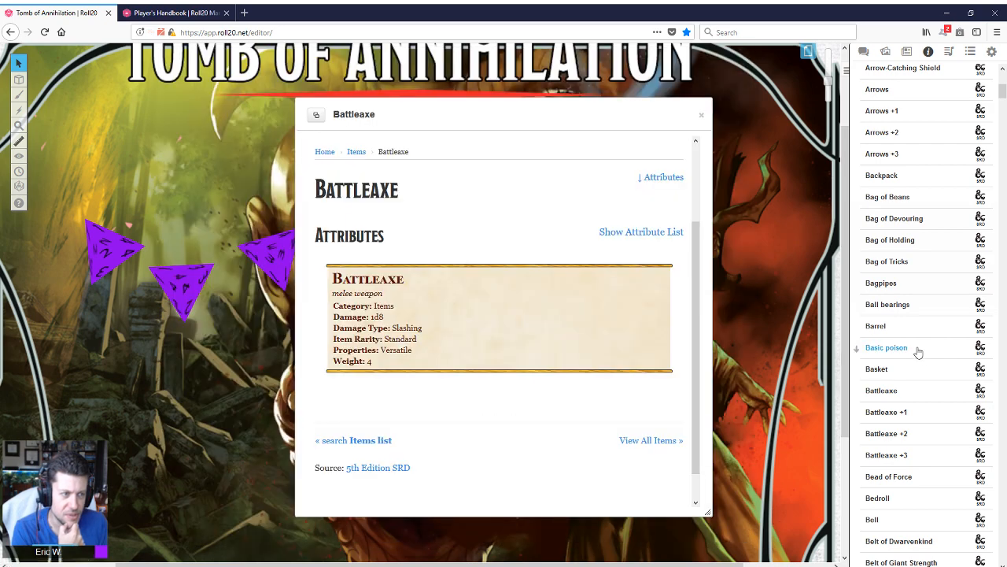
{"action": "left_click", "coordinate": [701, 115]}
{"action": "left_click", "coordinate": [906, 53]}
{"action": "left_click", "coordinate": [886, 116]}
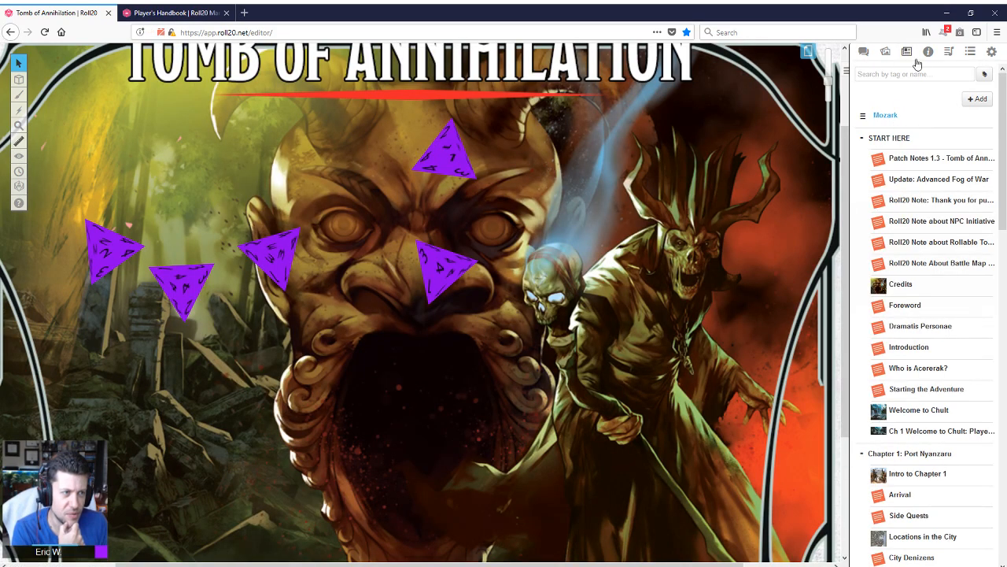
- Browse the compendium's item list from adventuring gear through weapons and armor, and return to its beginning
{"action": "left_click", "coordinate": [929, 53]}
{"action": "scroll", "coordinate": [911, 362], "scroll_direction": "down", "scroll_amount": 20}
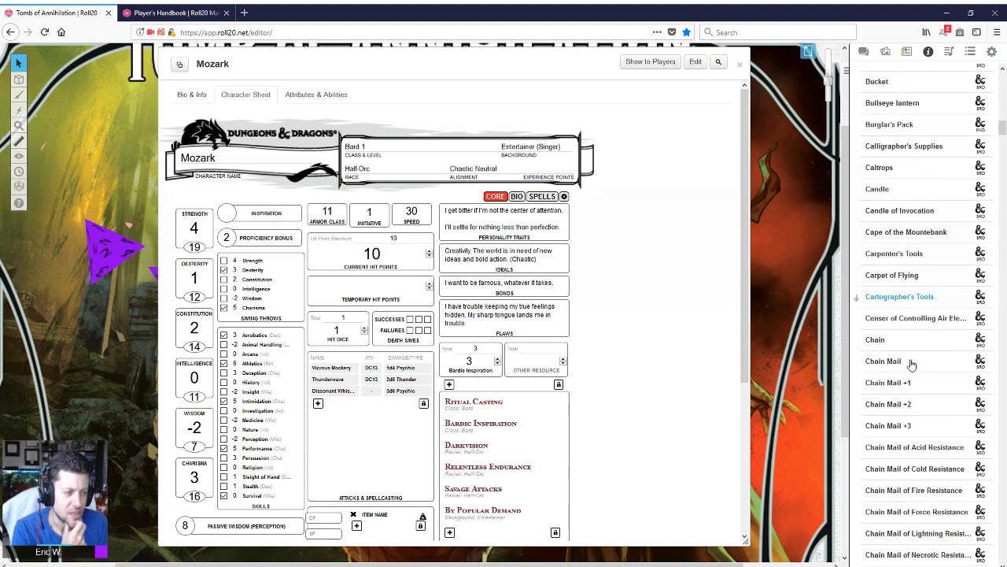
{"action": "scroll", "coordinate": [911, 363], "scroll_direction": "down", "scroll_amount": 20}
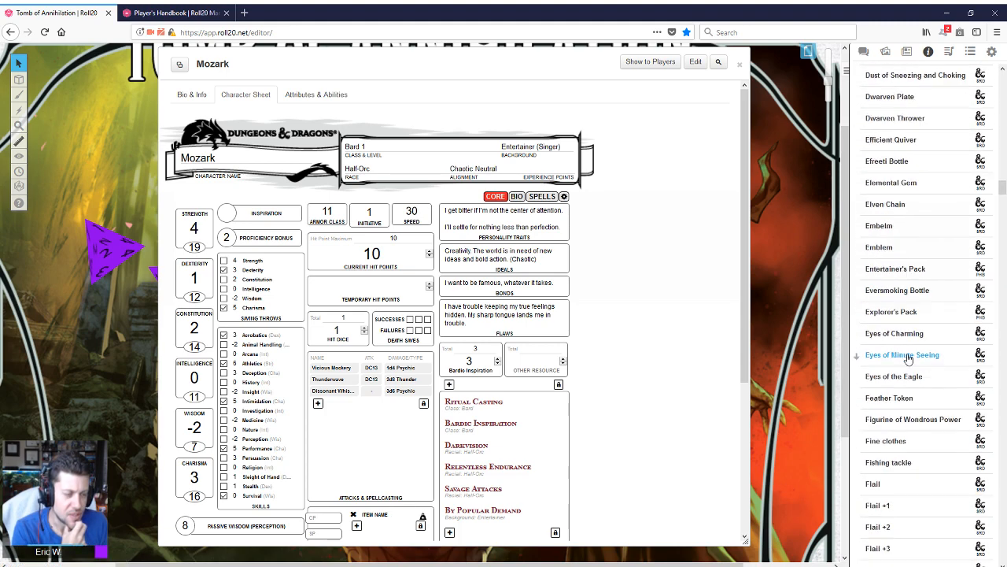
{"action": "scroll", "coordinate": [901, 364], "scroll_direction": "down", "scroll_amount": 20}
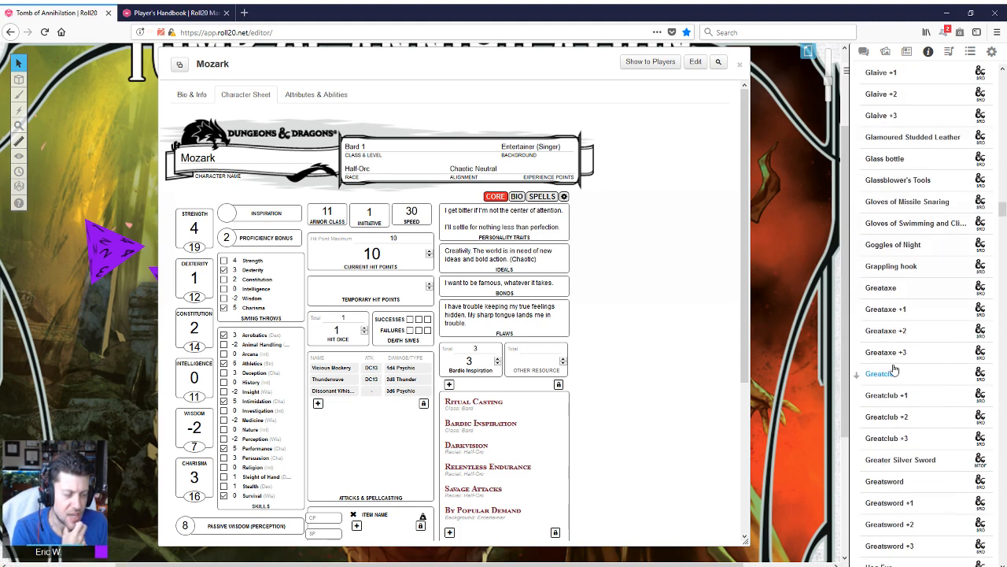
{"action": "scroll", "coordinate": [894, 368], "scroll_direction": "down", "scroll_amount": 10}
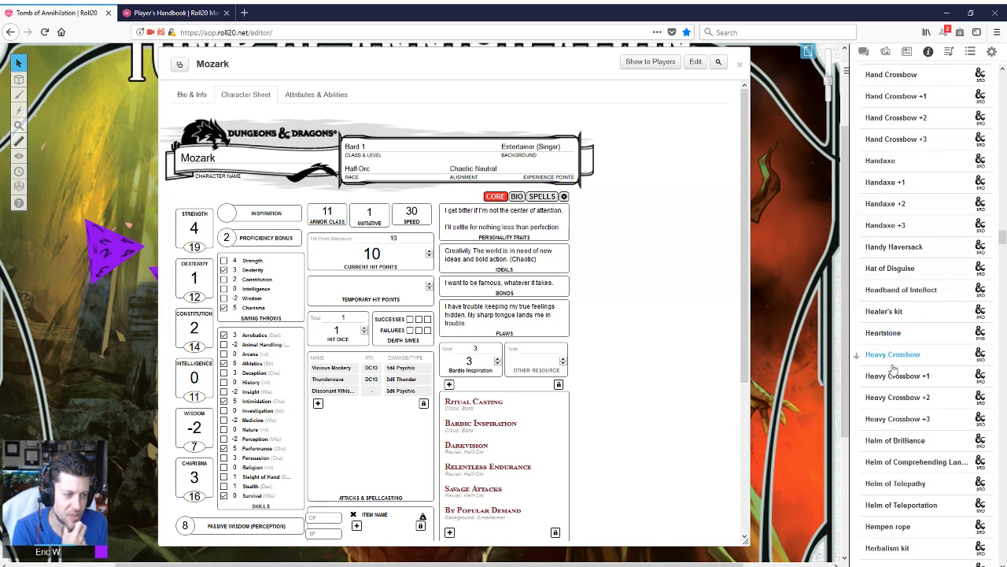
{"action": "scroll", "coordinate": [894, 368], "scroll_direction": "down", "scroll_amount": 20}
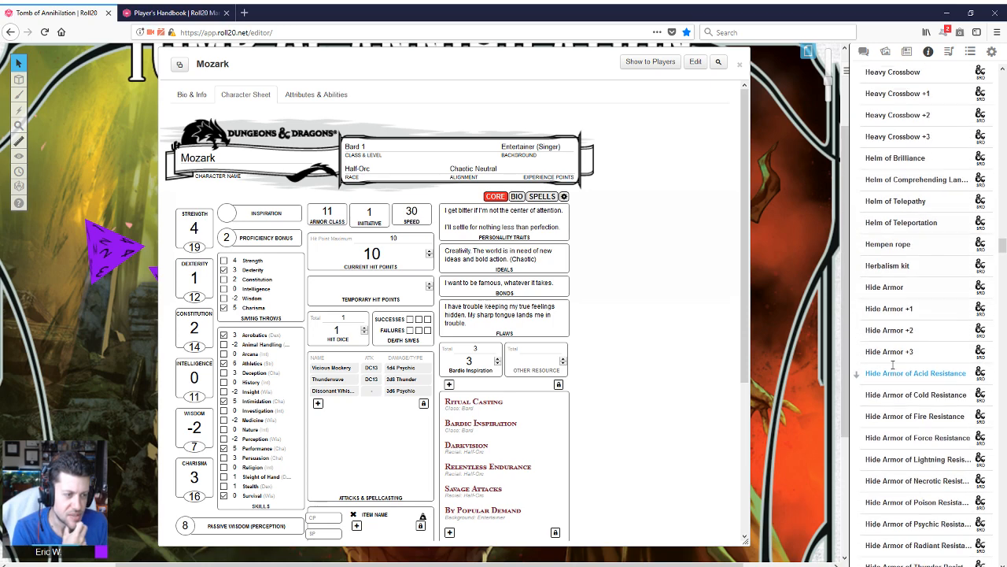
{"action": "scroll", "coordinate": [892, 377], "scroll_direction": "down", "scroll_amount": 20}
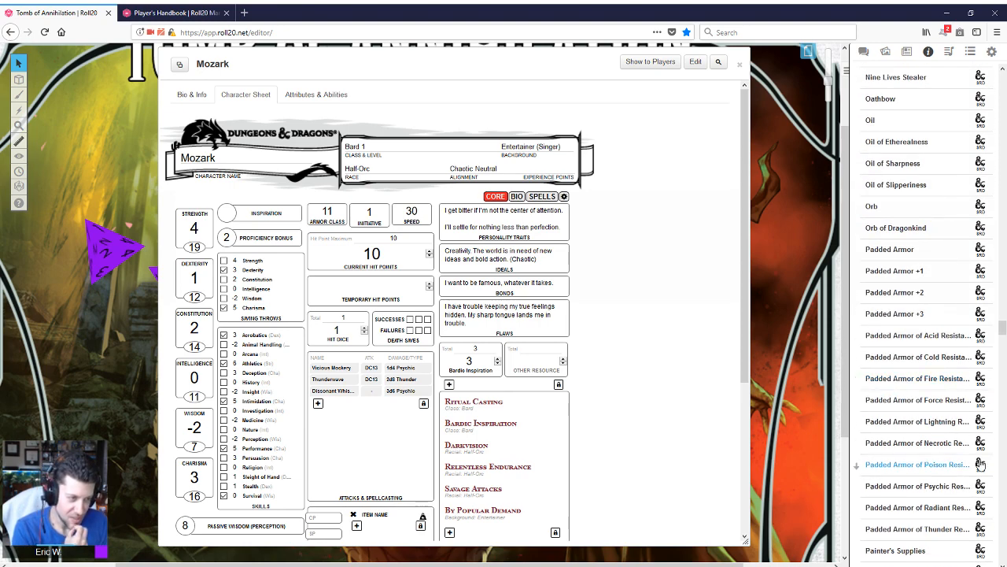
{"action": "left_click_drag", "start_coordinate": [1003, 334], "coordinate": [1002, 80]}
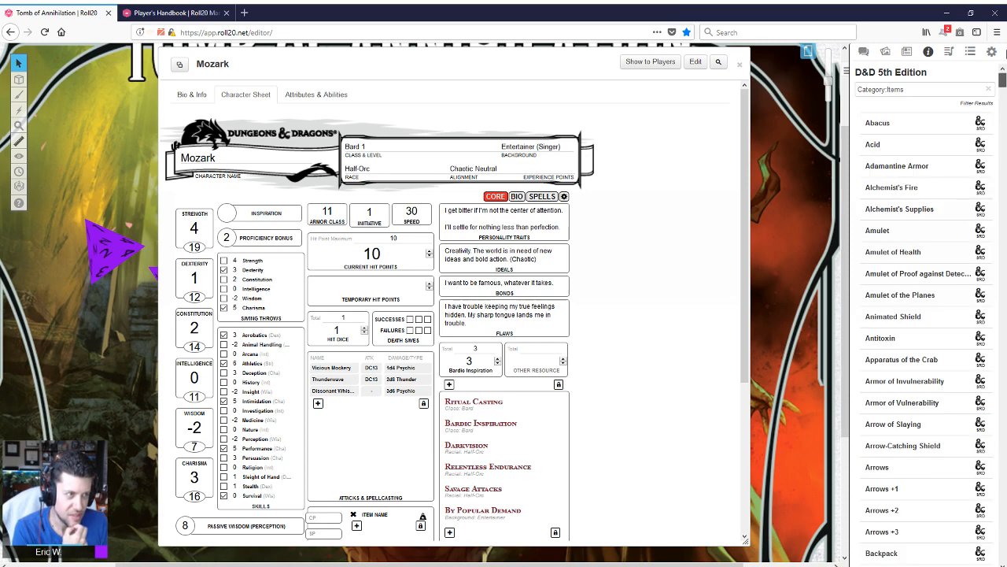
- Search the compendium for "short" and add the standard Shortsword item to Mozark's sheet
{"action": "double_click", "coordinate": [932, 89]}
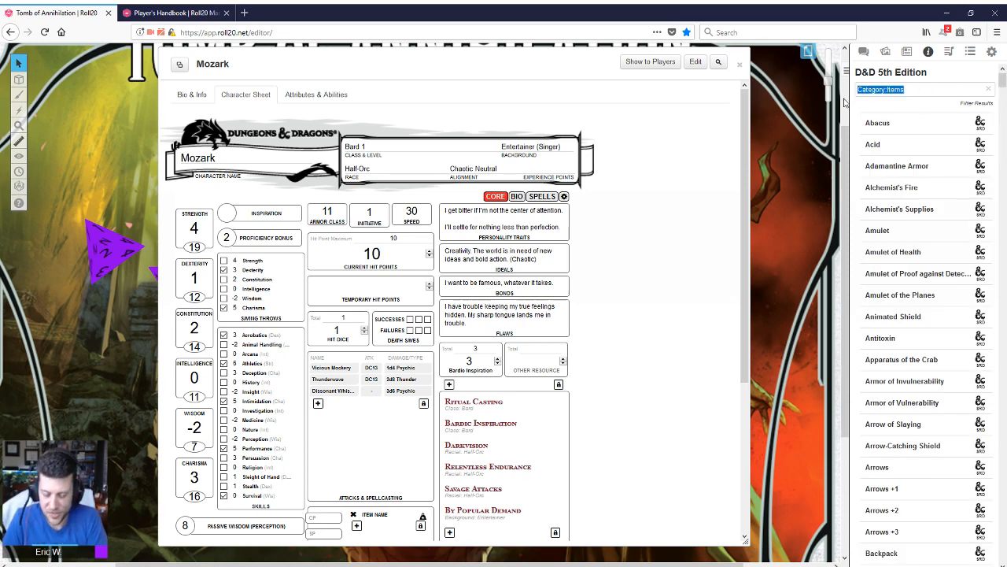
{"action": "type", "text": "short sword"}
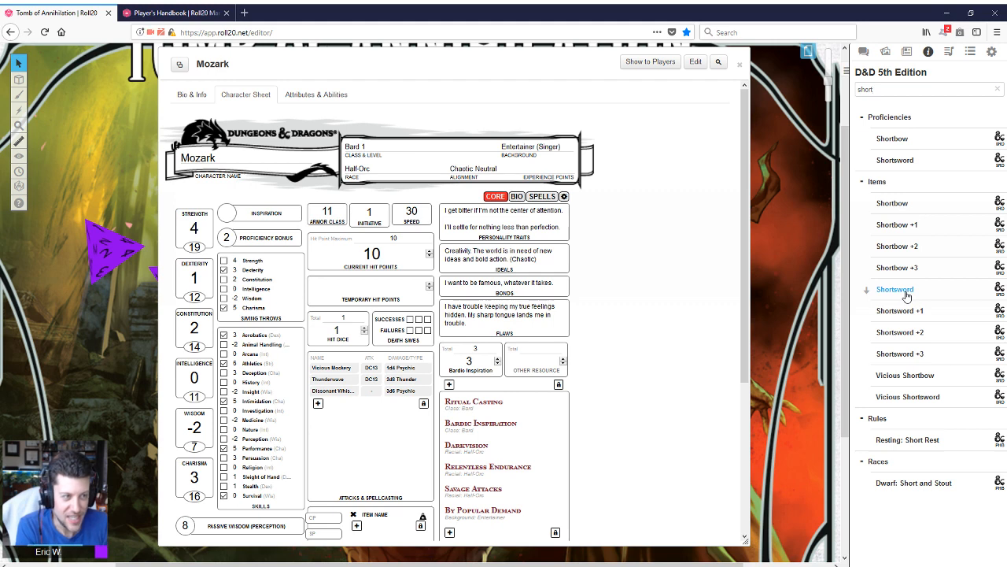
{"action": "left_click_drag", "start_coordinate": [906, 296], "coordinate": [640, 313]}
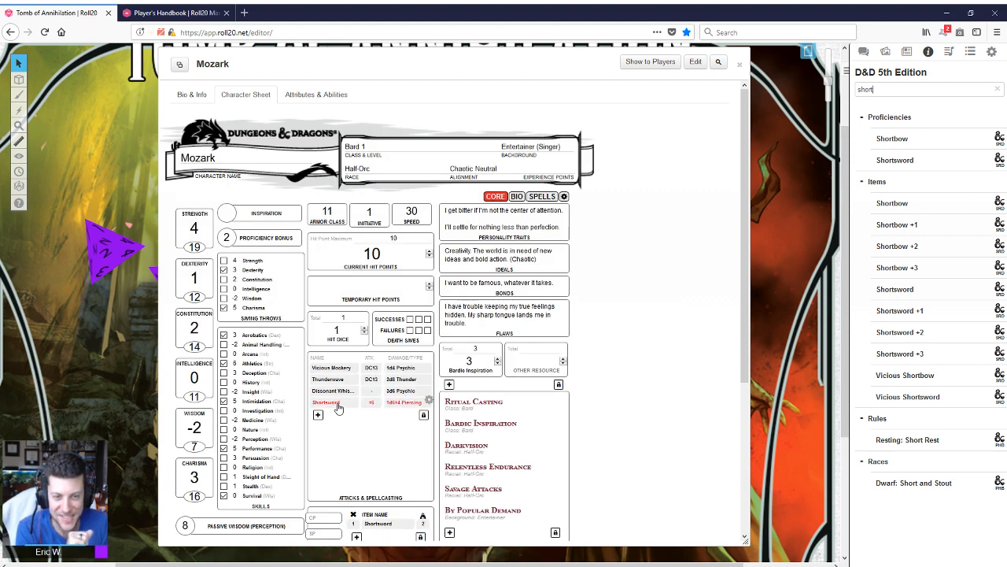
- Examine the Shortsword's attack and equipment entries and the weapon proficiencies on Mozark's sheet, with the chat open
{"action": "scroll", "coordinate": [367, 437], "scroll_direction": "down", "scroll_amount": 5}
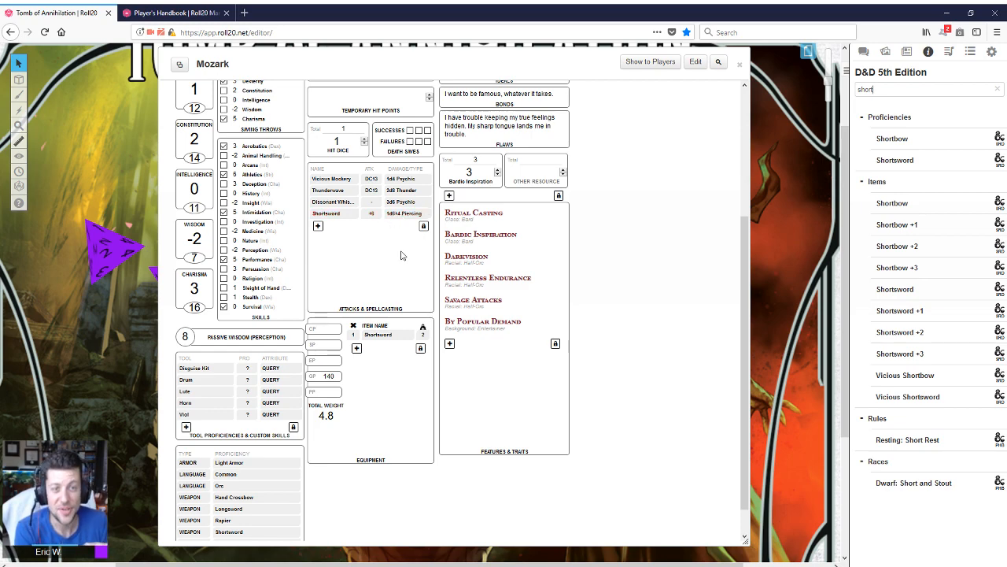
{"action": "scroll", "coordinate": [627, 233], "scroll_direction": "up", "scroll_amount": 2}
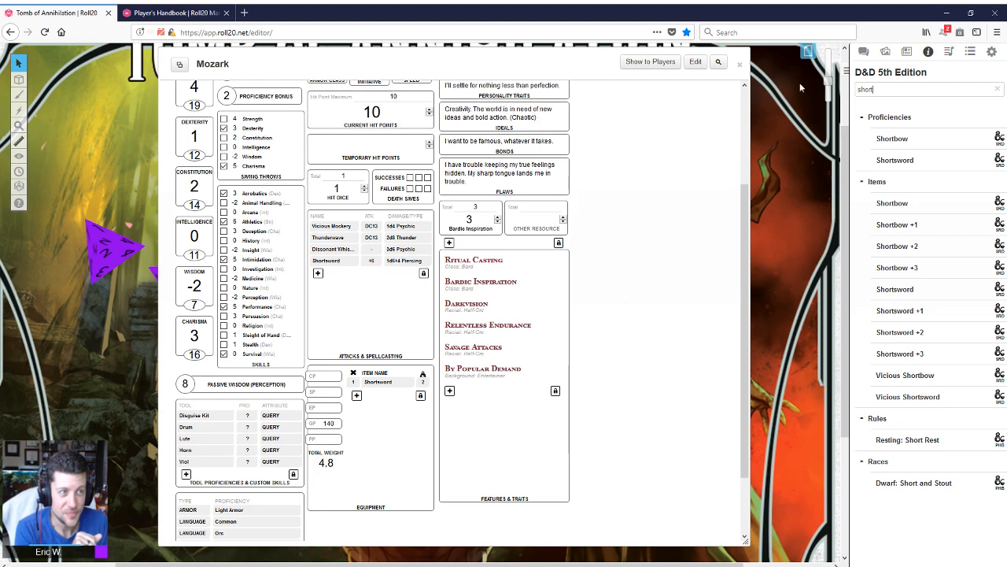
{"action": "left_click", "coordinate": [865, 52]}
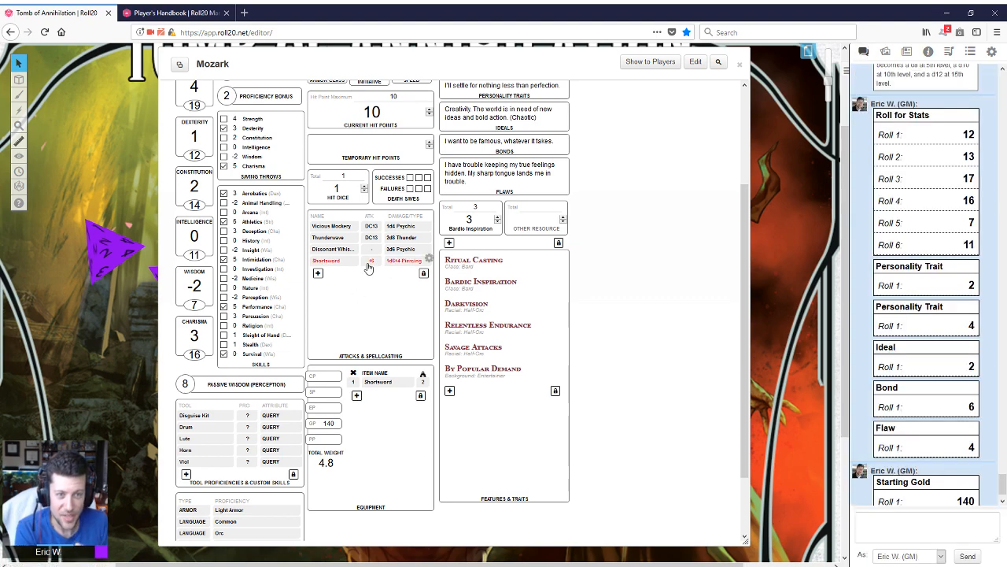
{"action": "scroll", "coordinate": [382, 344], "scroll_direction": "up", "scroll_amount": 2}
{"action": "scroll", "coordinate": [271, 476], "scroll_direction": "down", "scroll_amount": 4}
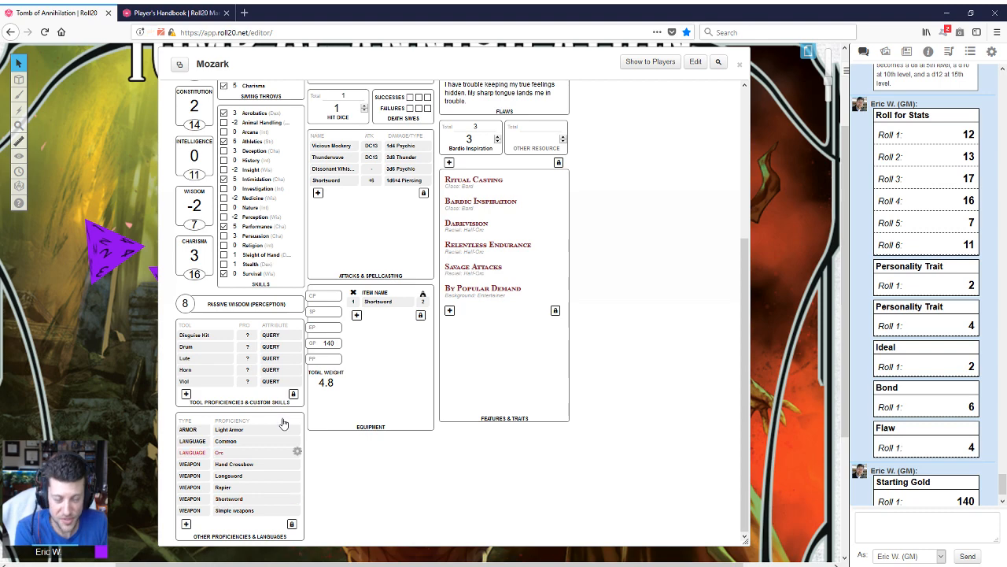
{"action": "scroll", "coordinate": [339, 394], "scroll_direction": "up", "scroll_amount": 3}
{"action": "scroll", "coordinate": [339, 393], "scroll_direction": "up", "scroll_amount": 1}
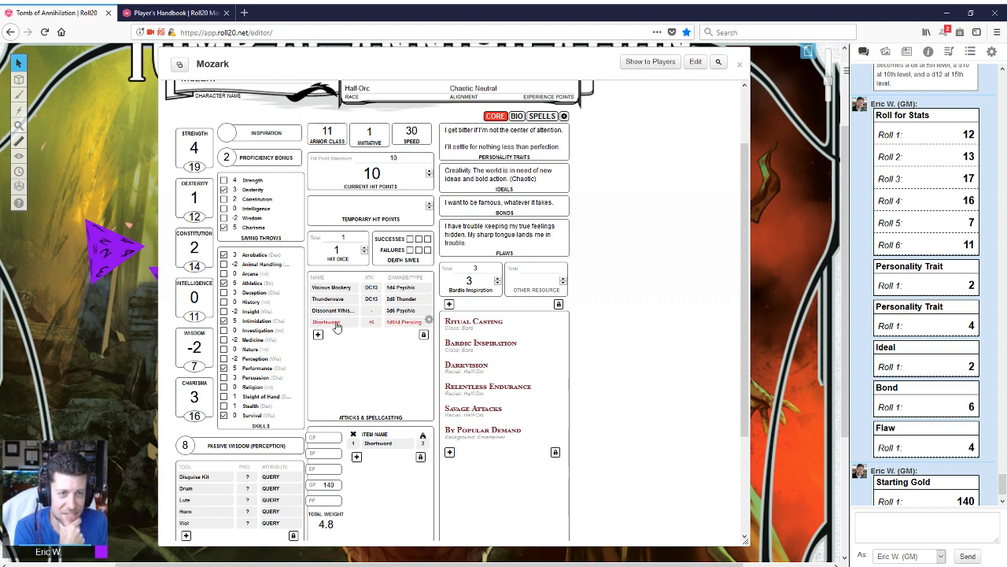
{"action": "scroll", "coordinate": [338, 327], "scroll_direction": "up", "scroll_amount": 3}
{"action": "scroll", "coordinate": [341, 327], "scroll_direction": "down", "scroll_amount": 3}
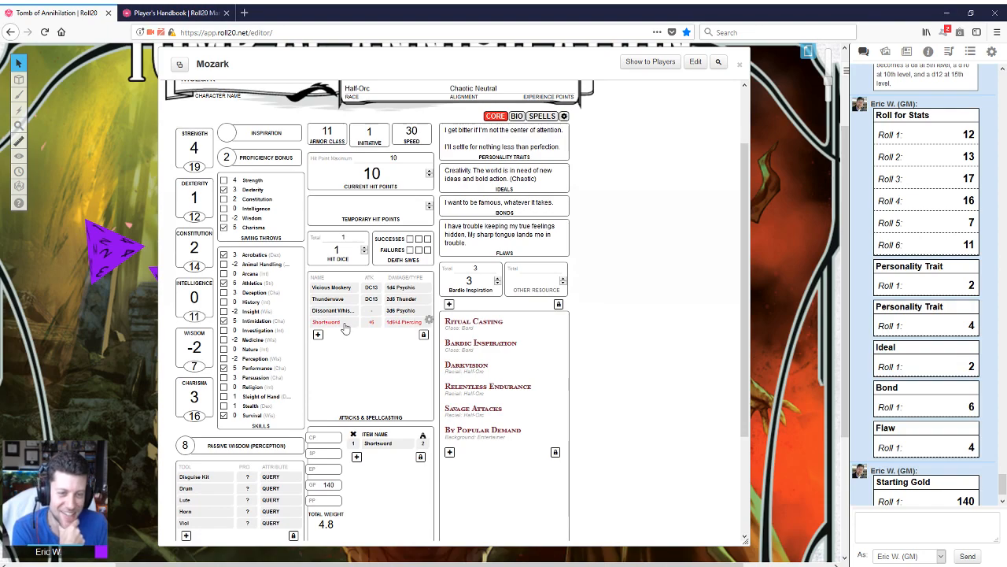
- Roll the Shortsword attack and its damage to the chat, moving the sheet window to uncover the dice
{"action": "left_click", "coordinate": [344, 327]}
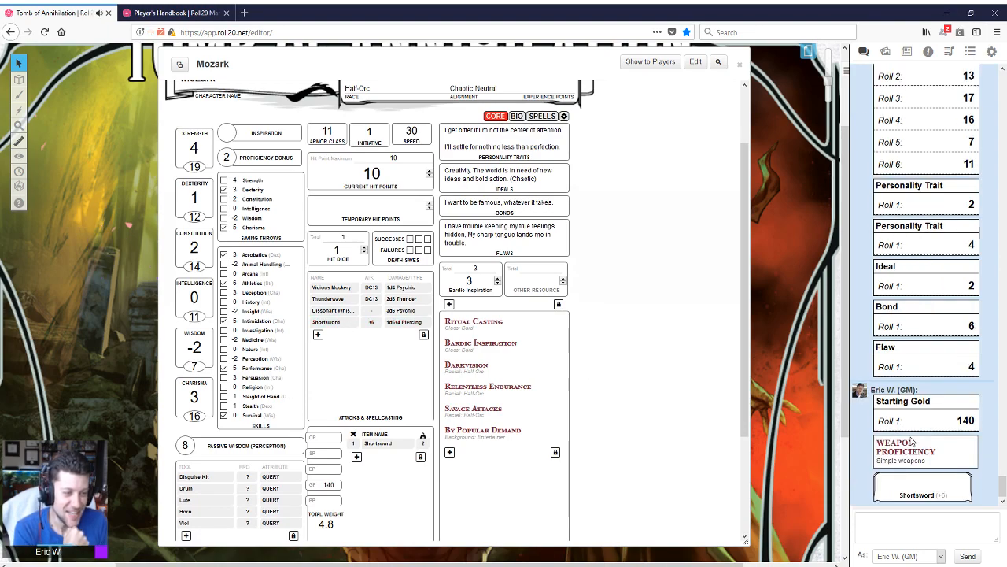
{"action": "left_click_drag", "start_coordinate": [523, 79], "coordinate": [569, 88]}
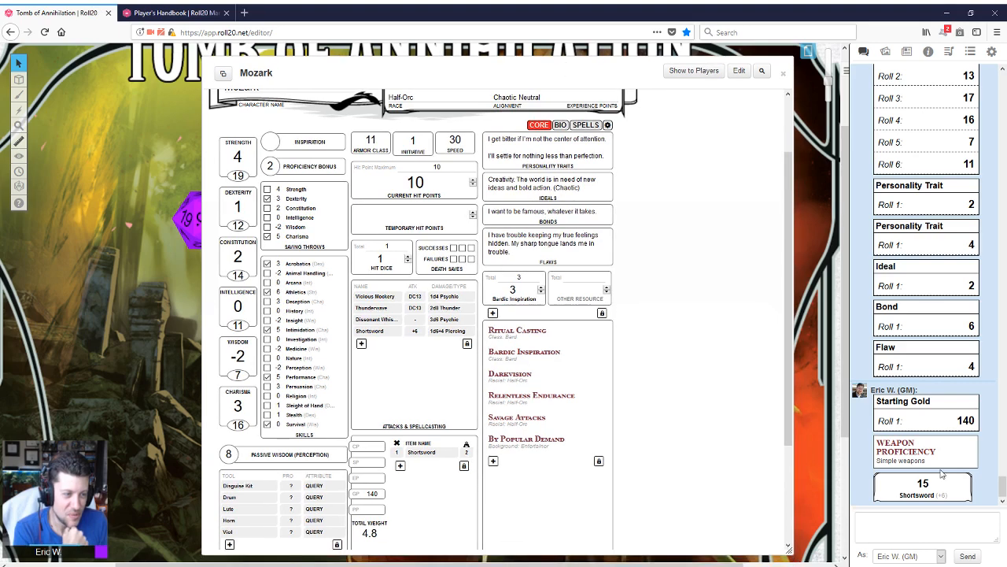
{"action": "mouse_move", "coordinate": [933, 490]}
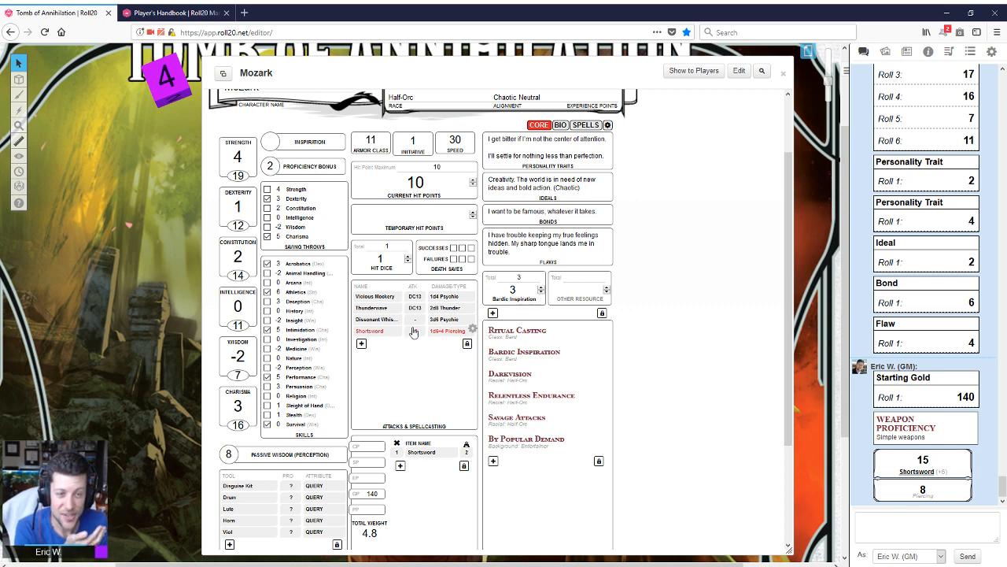
- Add the Shortsword +1 item from the compendium to Mozark's sheet and return to the chat
{"action": "left_click", "coordinate": [929, 52]}
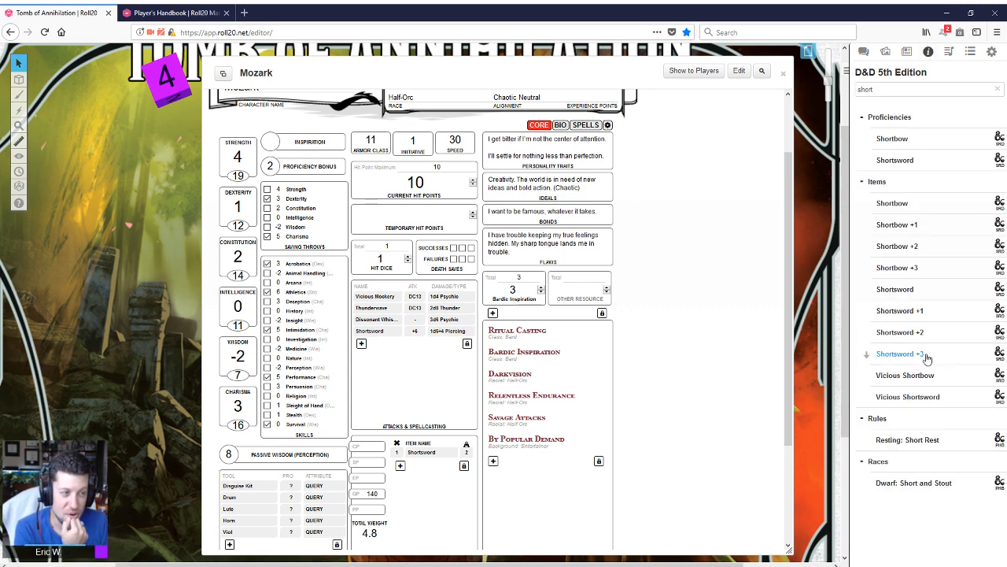
{"action": "left_click_drag", "start_coordinate": [917, 321], "coordinate": [465, 375]}
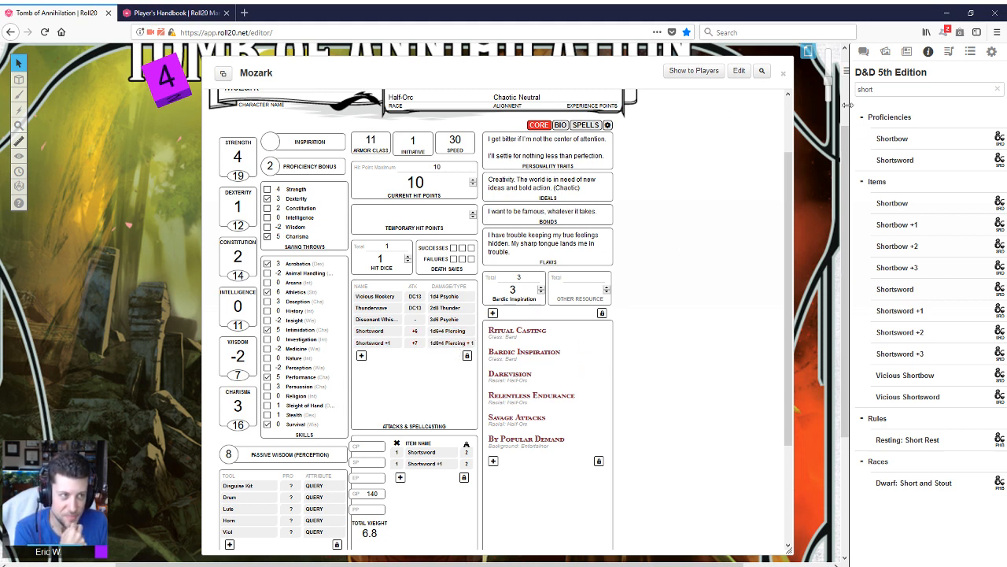
{"action": "left_click", "coordinate": [864, 51]}
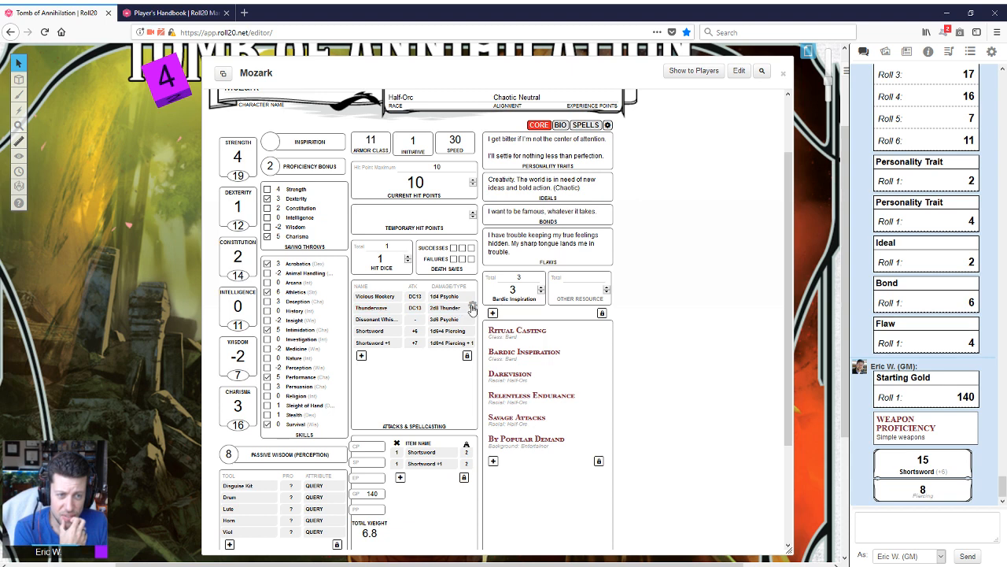
- Review the Thunderwave attack's details on the core page, and cast the spell at Level 1 to the chat
{"action": "left_click", "coordinate": [473, 306]}
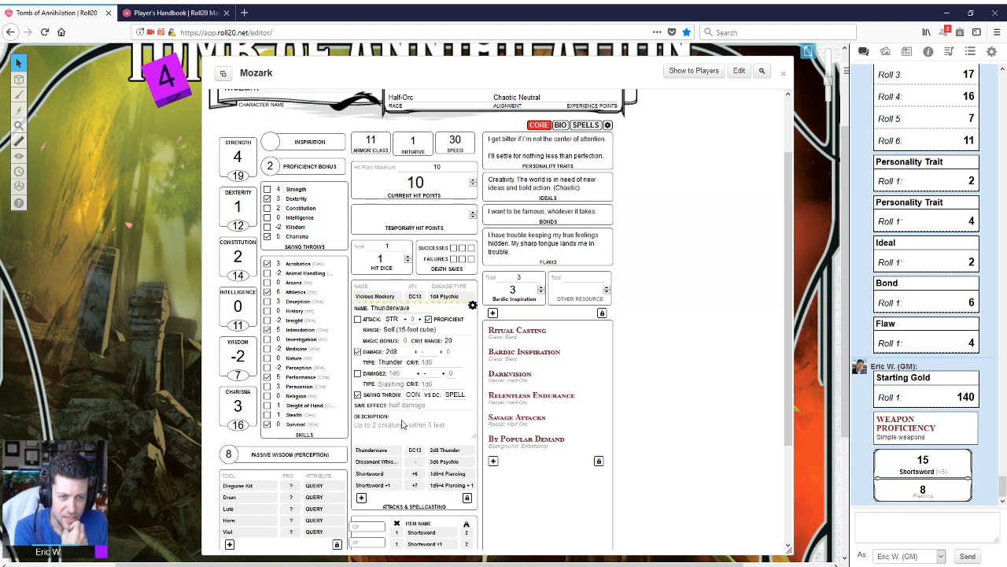
{"action": "left_click", "coordinate": [472, 305]}
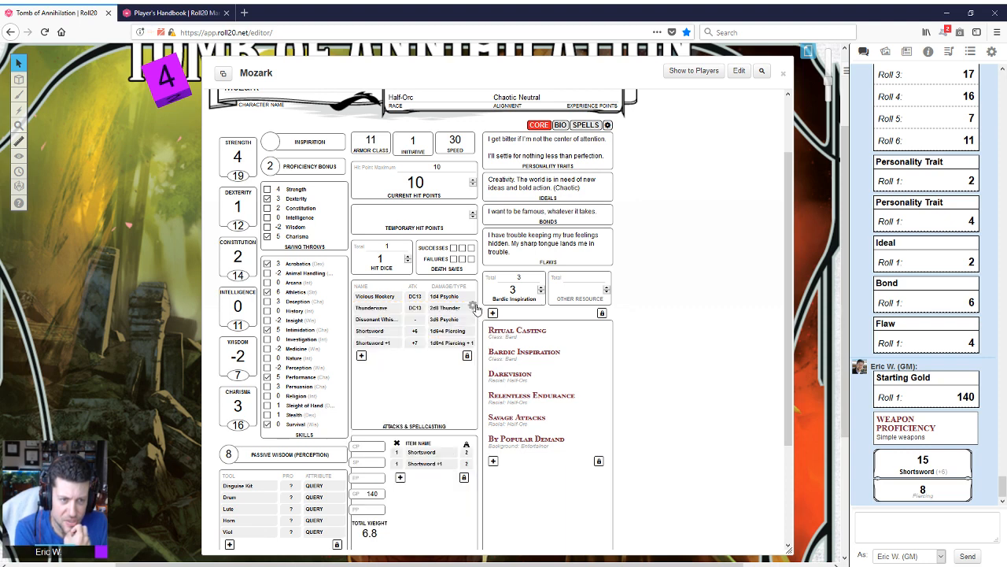
{"action": "left_click", "coordinate": [381, 312]}
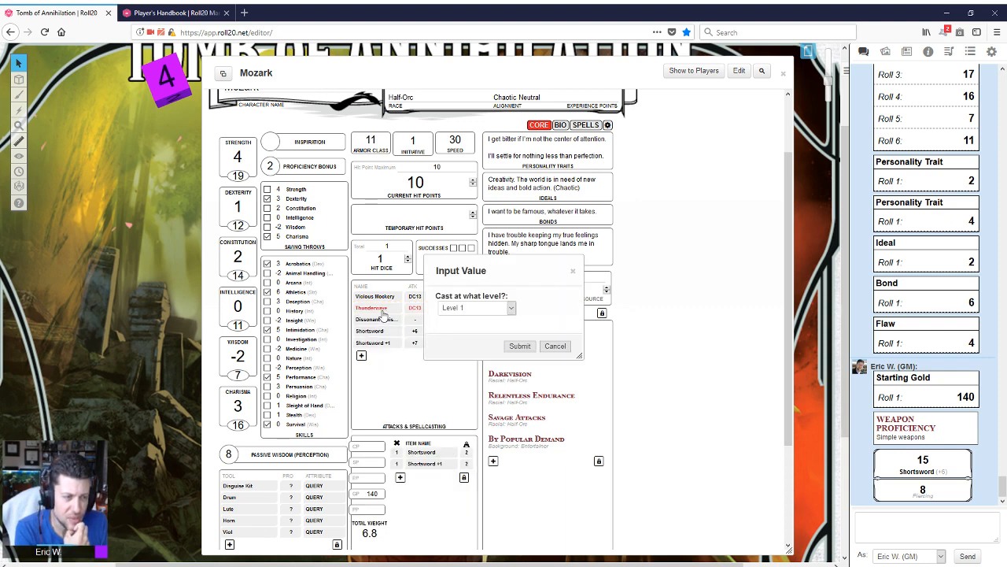
{"action": "left_click", "coordinate": [520, 346]}
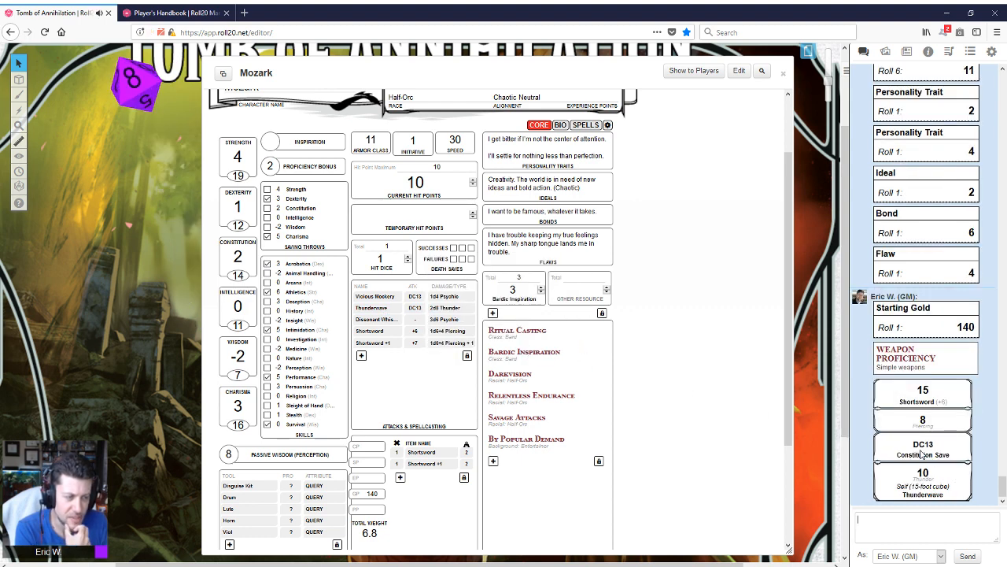
{"action": "mouse_move", "coordinate": [934, 447]}
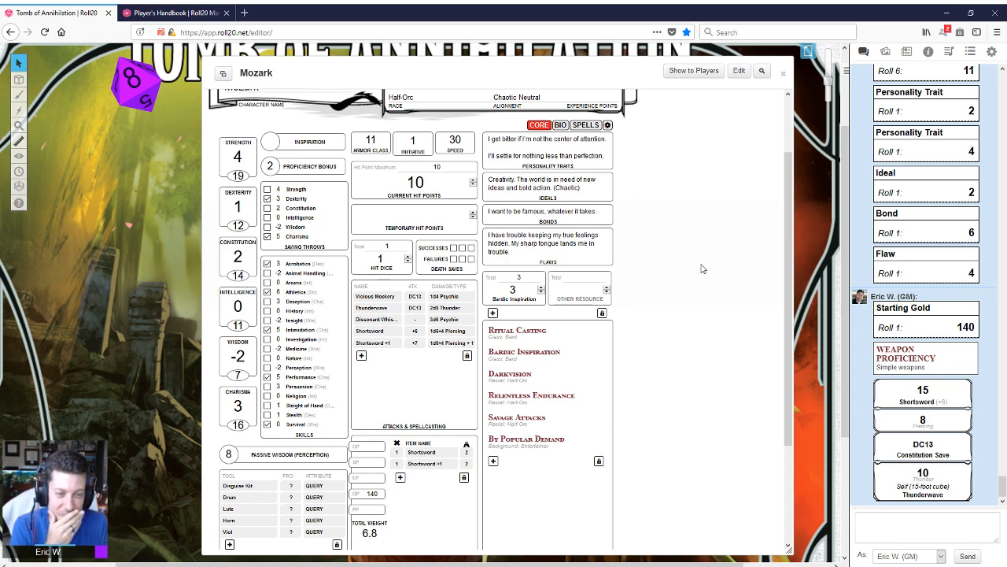
- Open Thunderwave's details on the spells page and examine its options and description
{"action": "scroll", "coordinate": [677, 282], "scroll_direction": "up", "scroll_amount": 1}
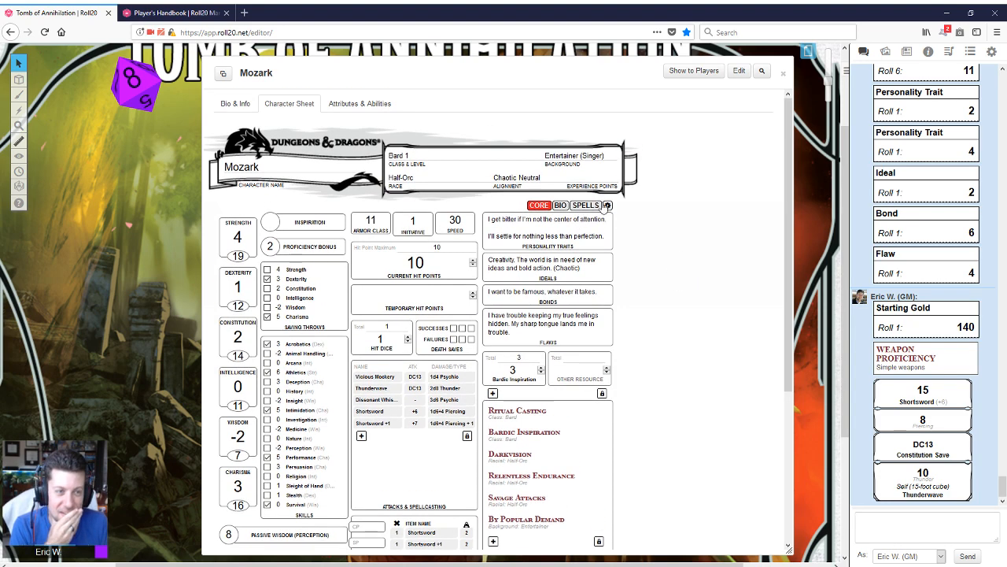
{"action": "left_click", "coordinate": [591, 207]}
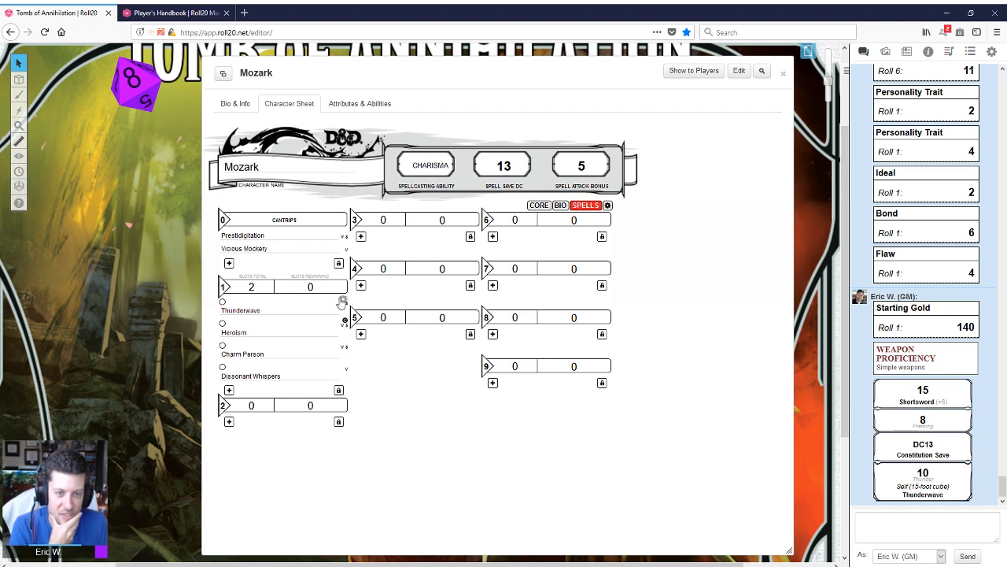
{"action": "left_click", "coordinate": [342, 303]}
{"action": "scroll", "coordinate": [331, 409], "scroll_direction": "down", "scroll_amount": 5}
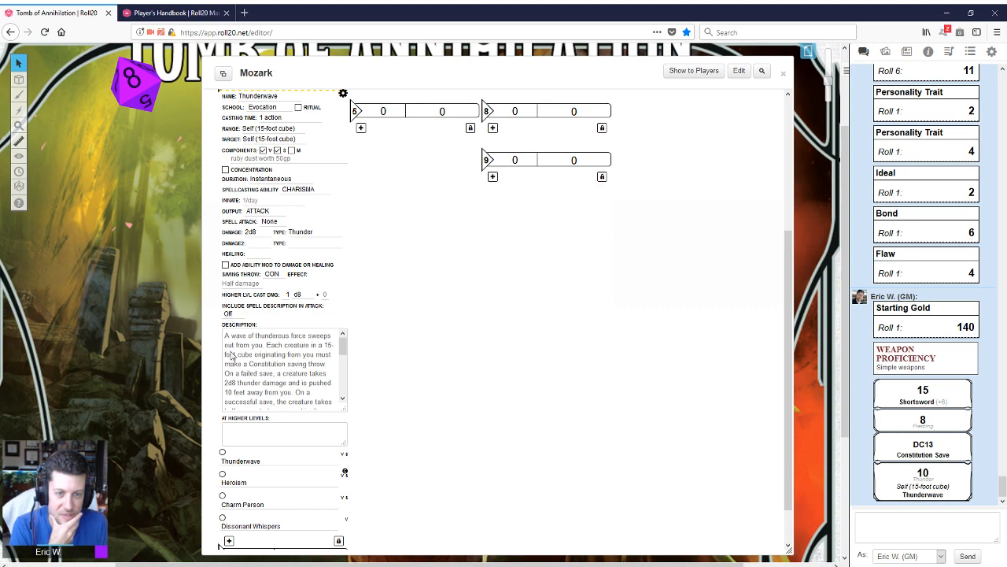
- Include the spell description in Thunderwave's attack output, close its details, and cast the spell at Level 1 to the chat
{"action": "scroll", "coordinate": [386, 338], "scroll_direction": "up", "scroll_amount": 5}
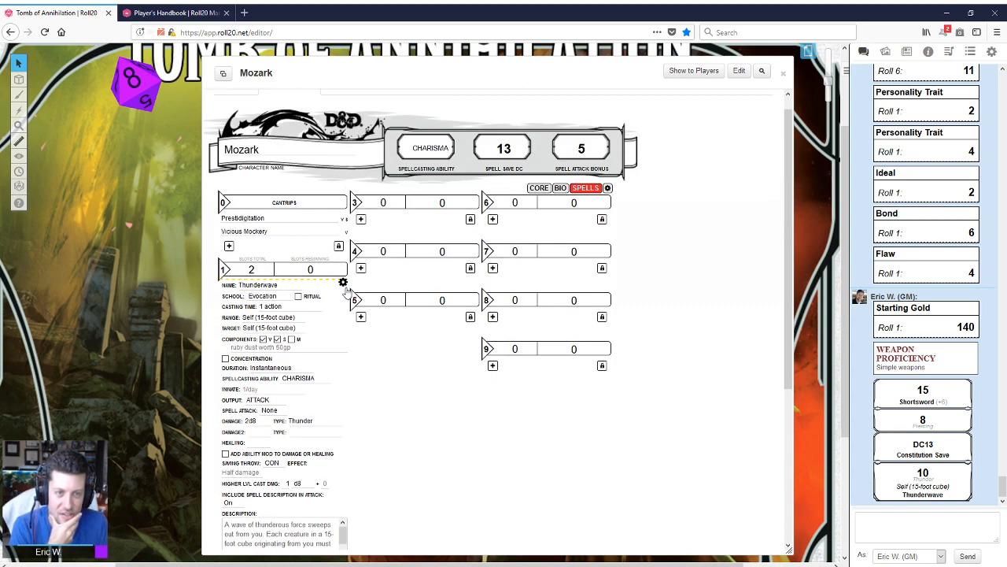
{"action": "left_click", "coordinate": [343, 283]}
{"action": "left_click", "coordinate": [246, 310]}
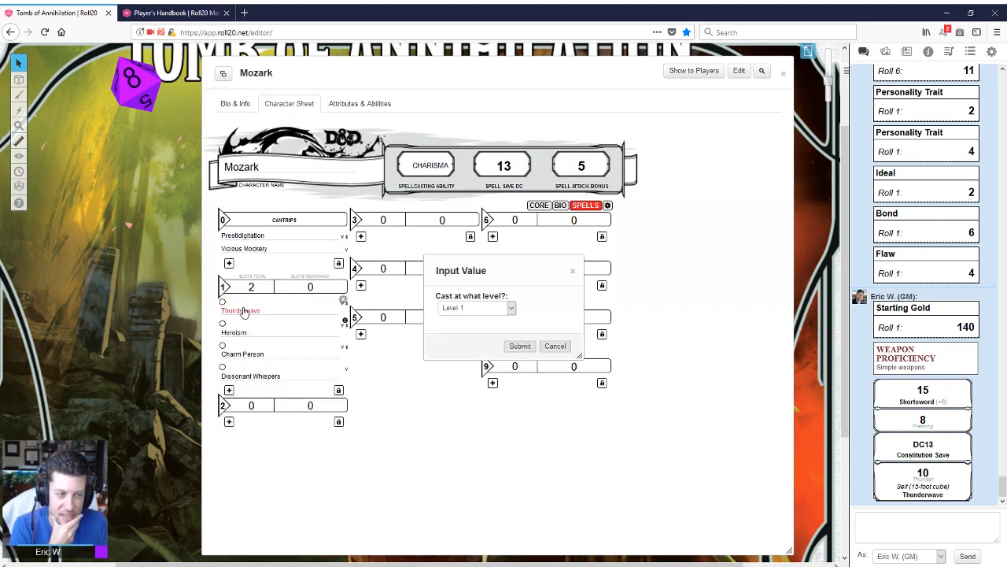
{"action": "left_click", "coordinate": [519, 346]}
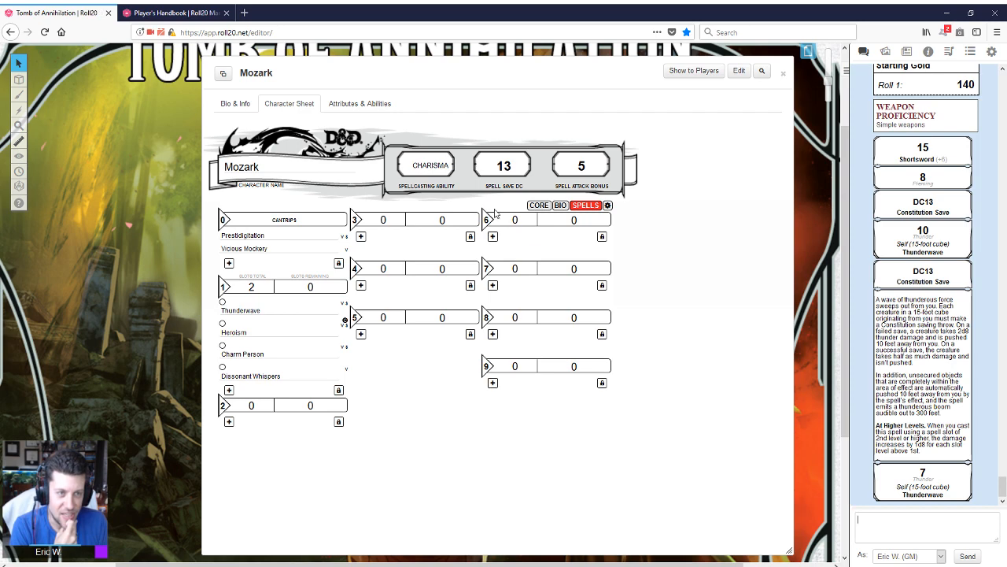
- Cast Thunderwave to the chat from the attack list on the sheet's core page
{"action": "left_click", "coordinate": [539, 207]}
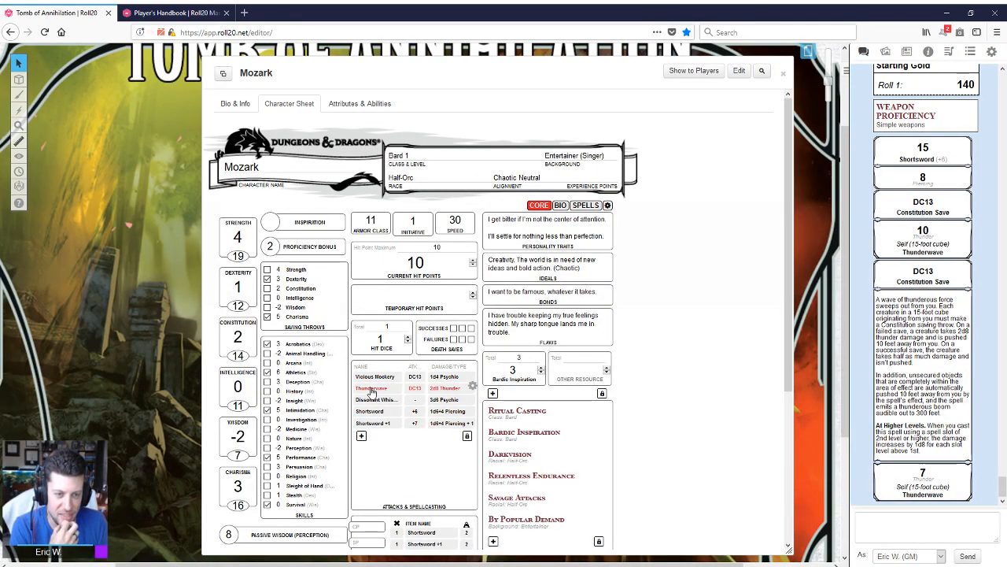
{"action": "left_click", "coordinate": [371, 389]}
{"action": "left_click", "coordinate": [525, 350]}
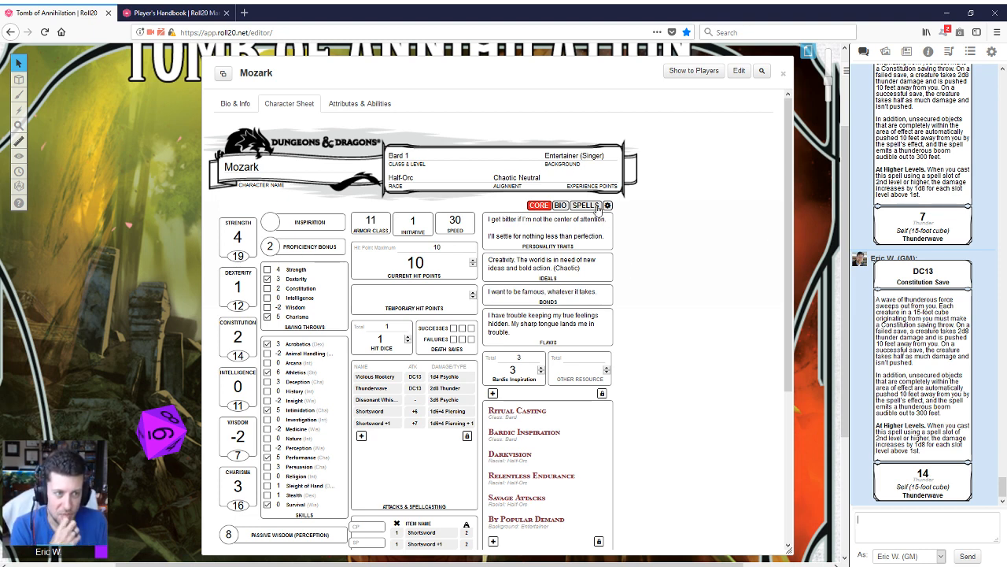
- Return to the sheet's spells page and filter the compendium's Spells category to the Bard class
{"action": "left_click", "coordinate": [598, 207]}
{"action": "left_click", "coordinate": [929, 53]}
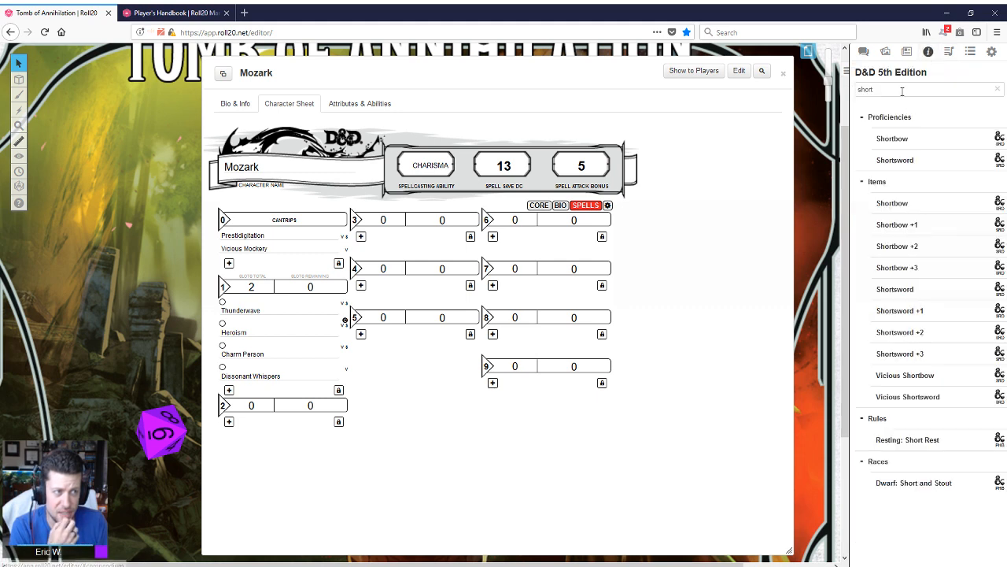
{"action": "left_click_drag", "start_coordinate": [898, 88], "coordinate": [853, 87]}
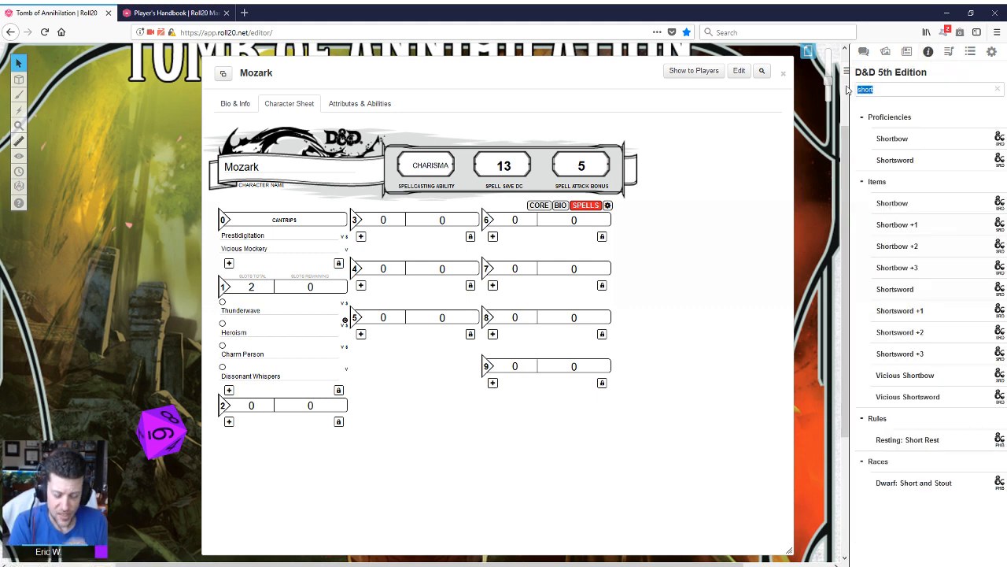
{"action": "key", "text": "BackSpace"}
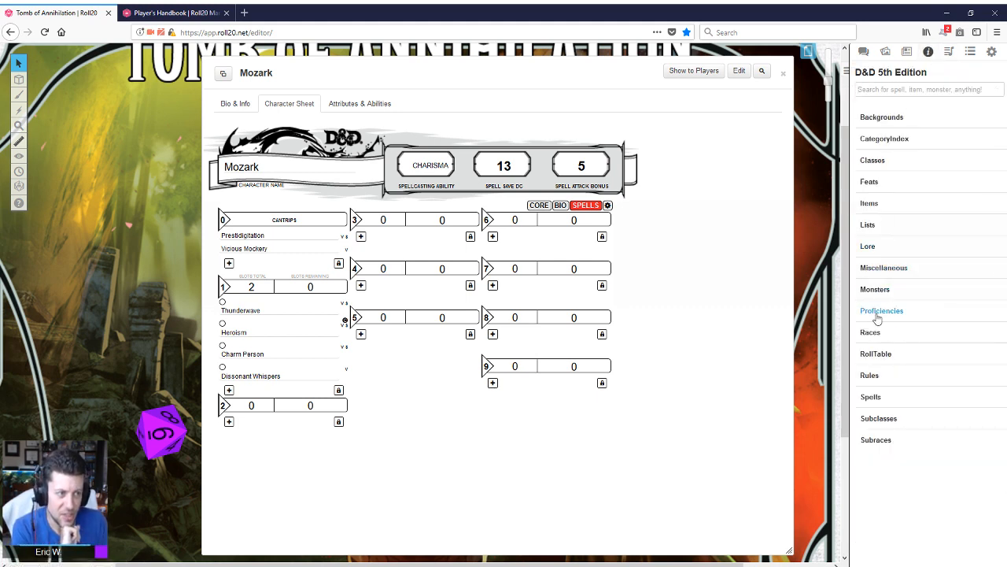
{"action": "left_click", "coordinate": [872, 397]}
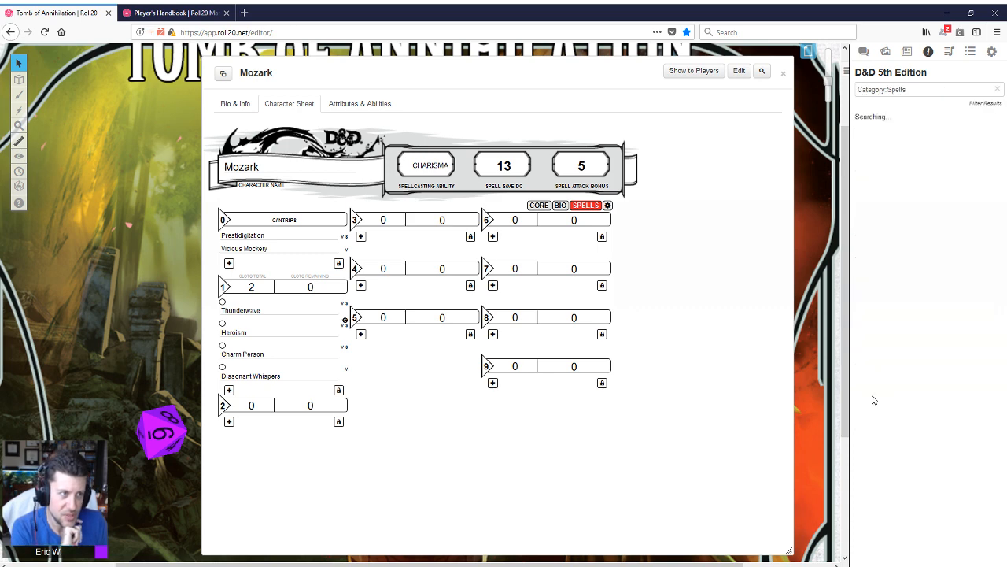
{"action": "left_click", "coordinate": [975, 103]}
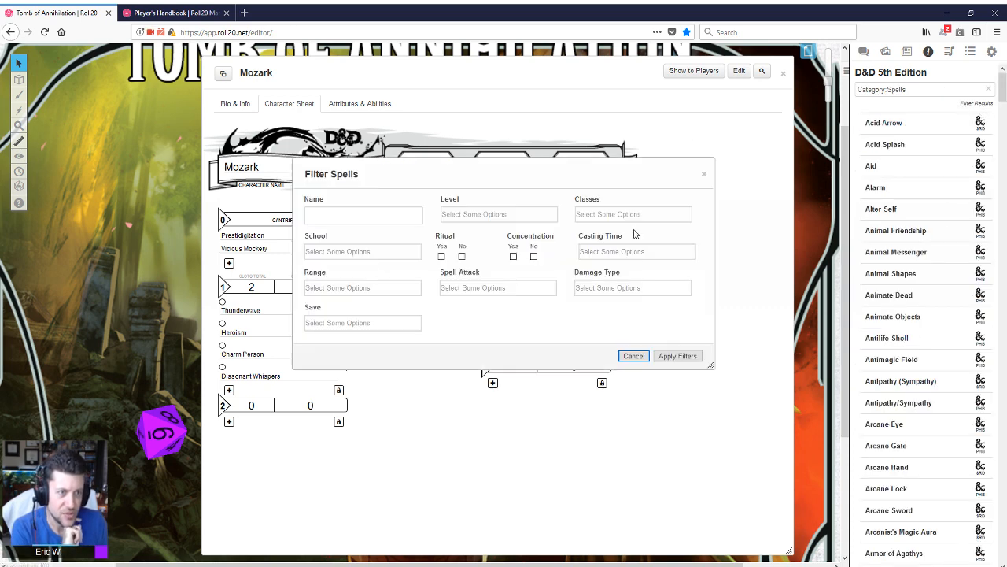
{"action": "left_click", "coordinate": [642, 213]}
{"action": "left_click", "coordinate": [608, 243]}
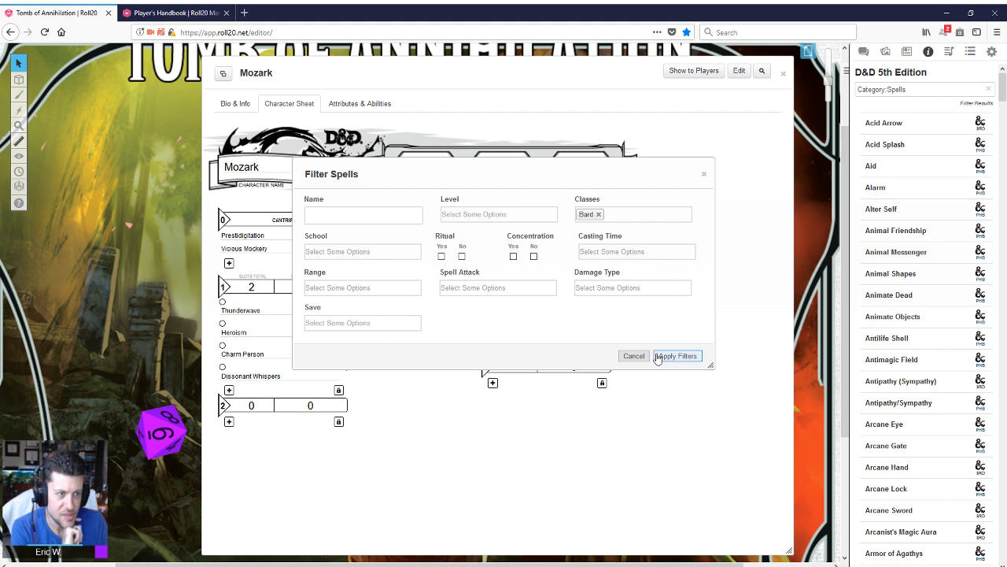
{"action": "left_click", "coordinate": [660, 358]}
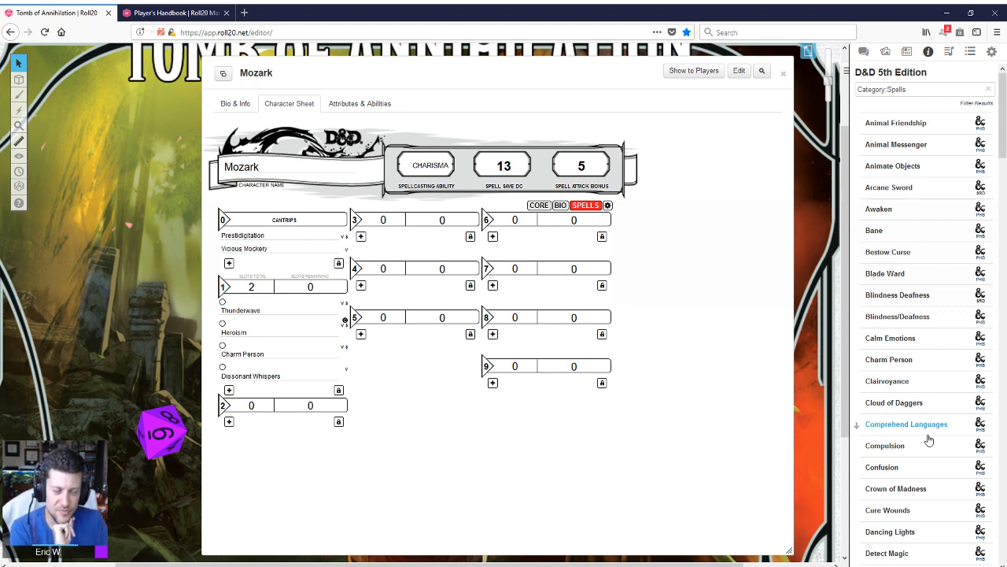
- Add Cure Wounds from the compendium to Mozark's sheet, cast it, and show the roll in the chat
{"action": "scroll", "coordinate": [937, 456], "scroll_direction": "down", "scroll_amount": 3}
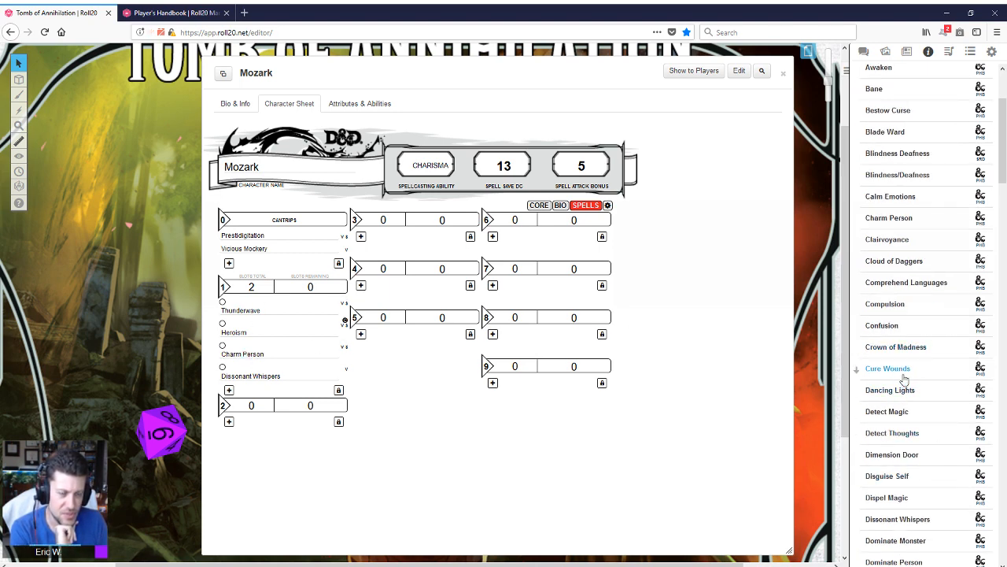
{"action": "left_click_drag", "start_coordinate": [905, 383], "coordinate": [498, 405]}
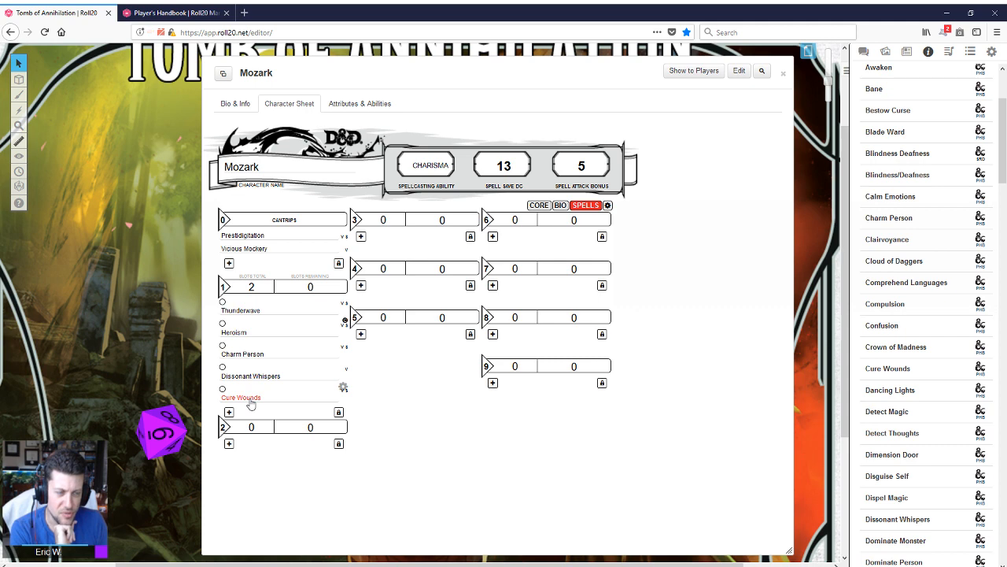
{"action": "left_click", "coordinate": [250, 397]}
{"action": "left_click", "coordinate": [518, 346]}
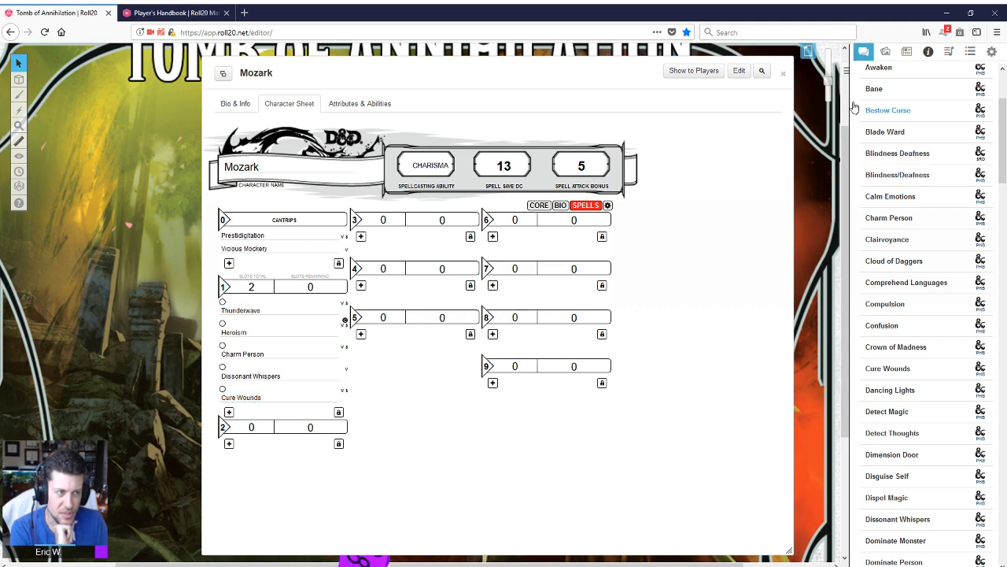
{"action": "left_click", "coordinate": [864, 57]}
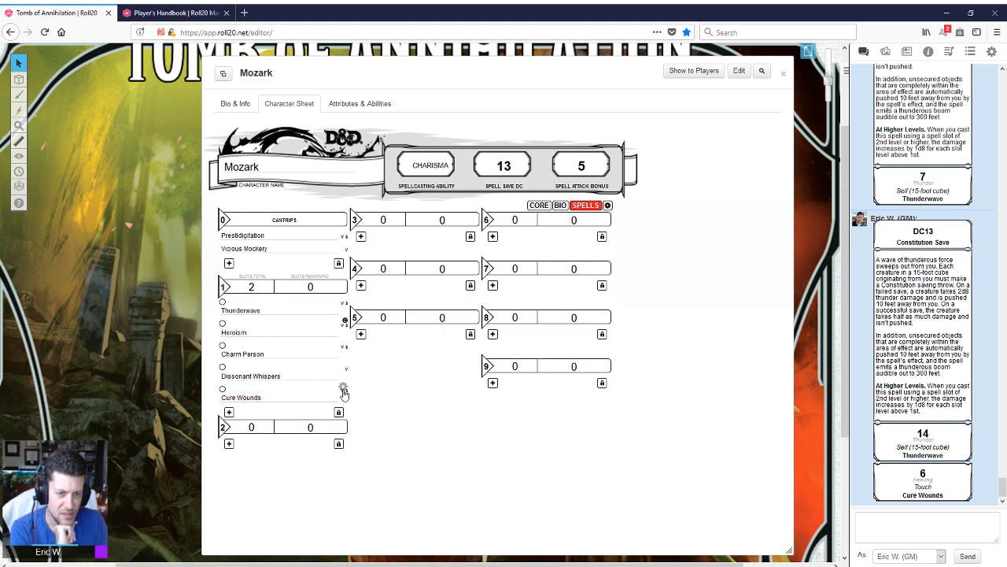
- Include the spell description in Cure Wounds' attack output, close its details, and cast the spell again
{"action": "left_click", "coordinate": [343, 389]}
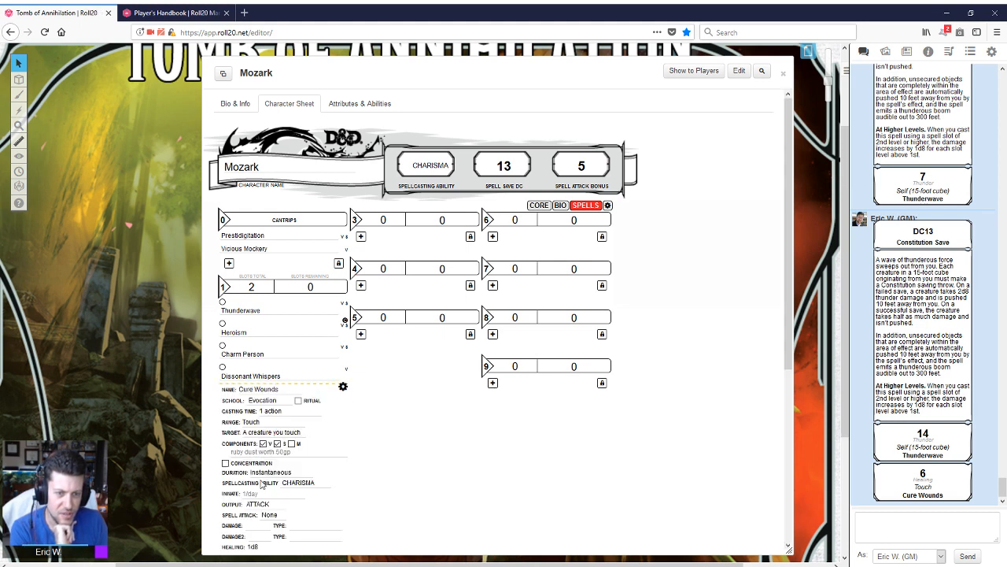
{"action": "scroll", "coordinate": [266, 426], "scroll_direction": "down", "scroll_amount": 2}
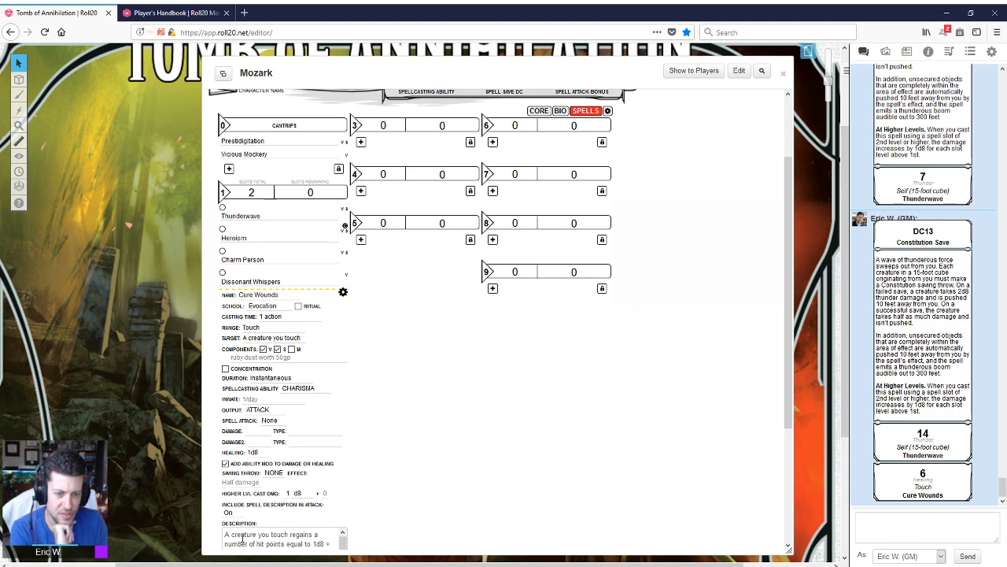
{"action": "left_click", "coordinate": [343, 292]}
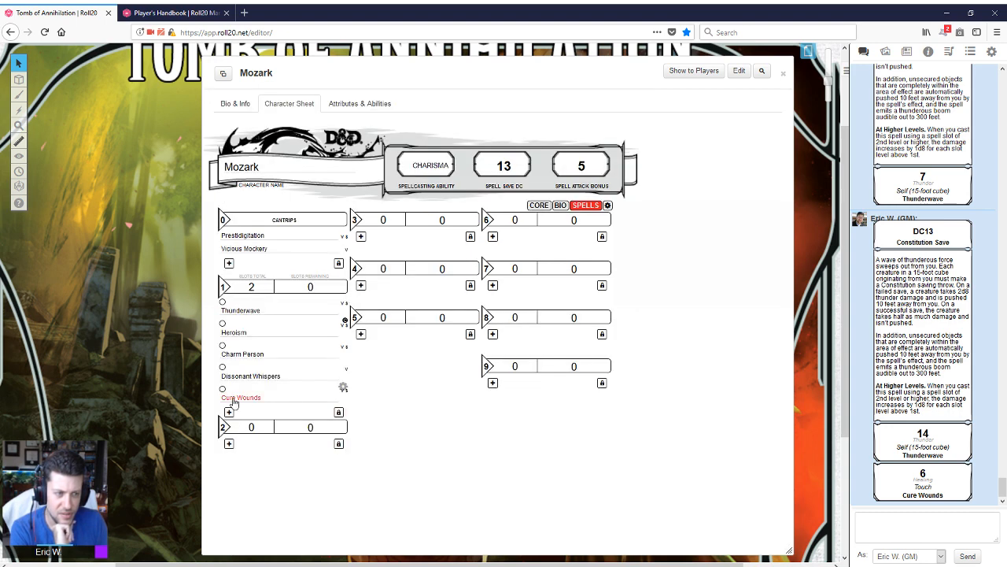
{"action": "left_click", "coordinate": [250, 397]}
{"action": "left_click", "coordinate": [527, 346]}
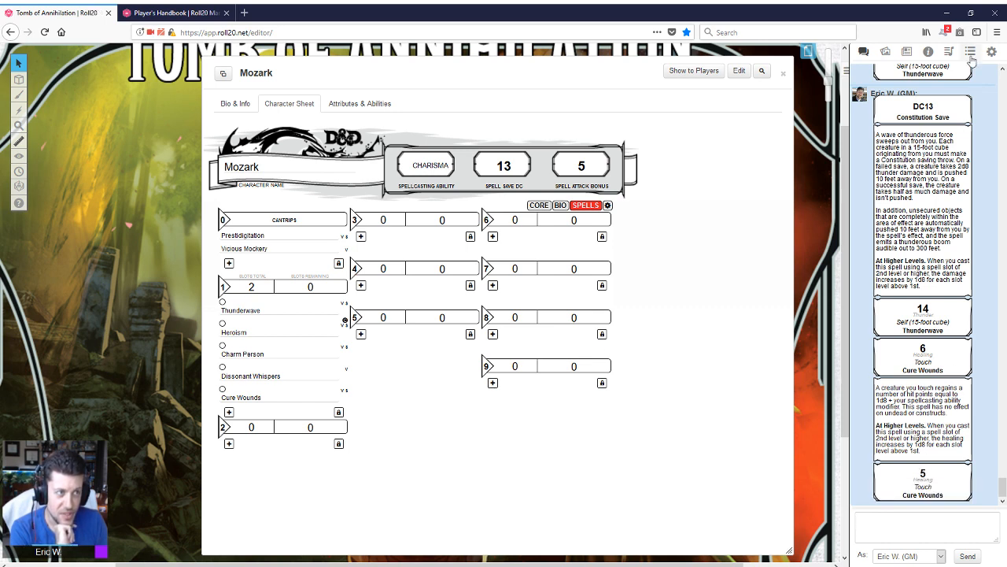
- Clear the compendium search, list the Feats category, and add the Actor feat to the sheet's core page
{"action": "left_click", "coordinate": [928, 52]}
{"action": "scroll", "coordinate": [935, 130], "scroll_direction": "up", "scroll_amount": 2}
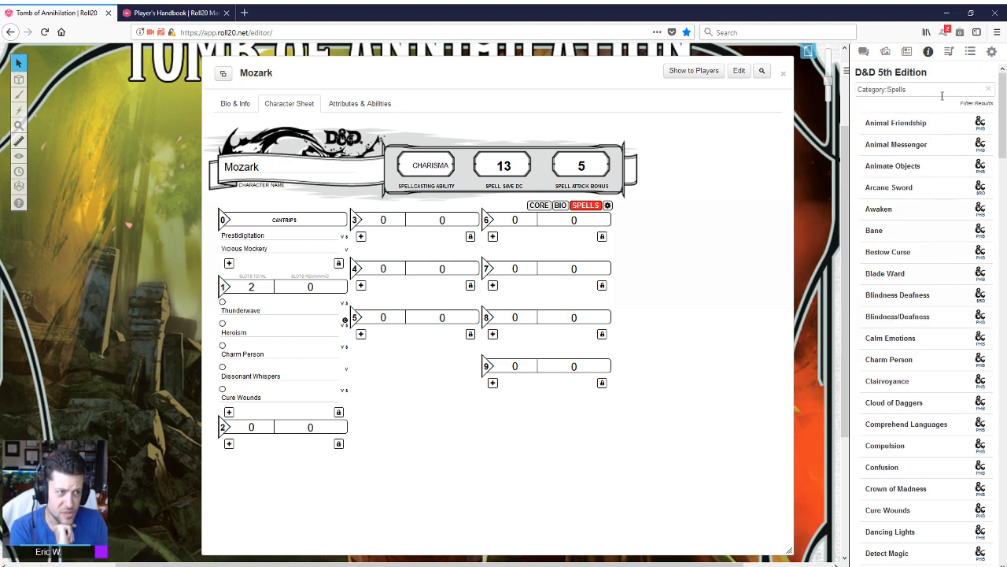
{"action": "left_click", "coordinate": [990, 91]}
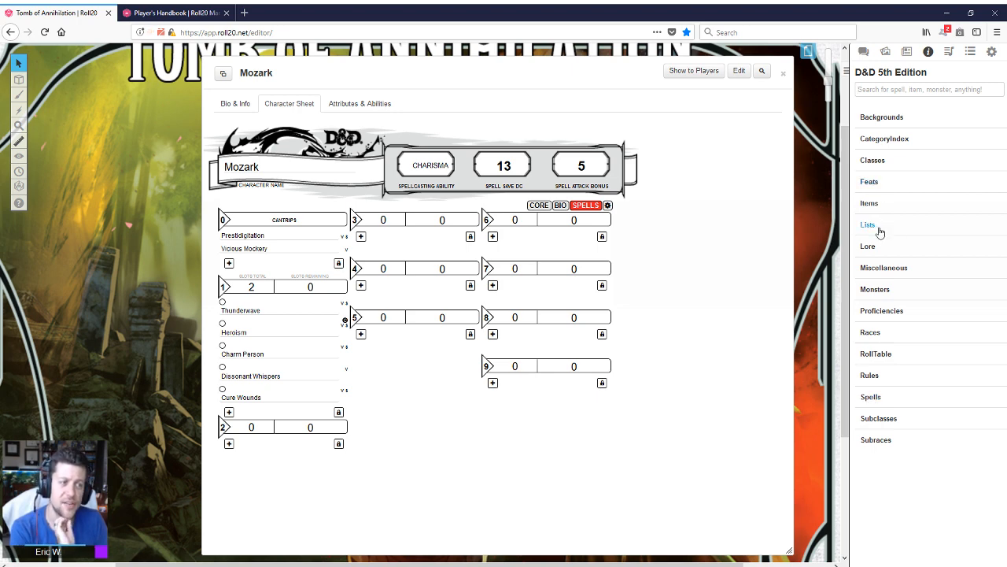
{"action": "left_click", "coordinate": [874, 181]}
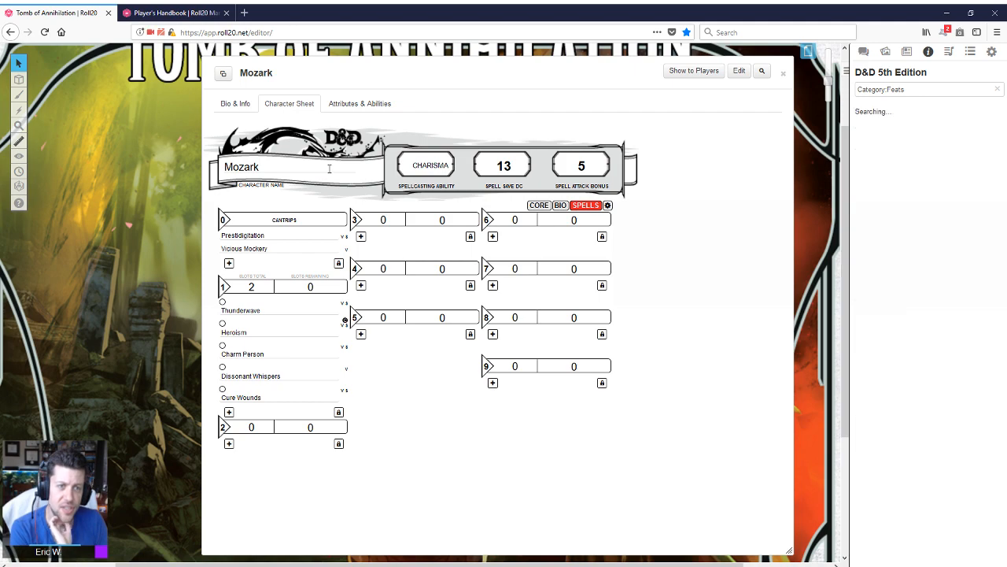
{"action": "left_click", "coordinate": [540, 206]}
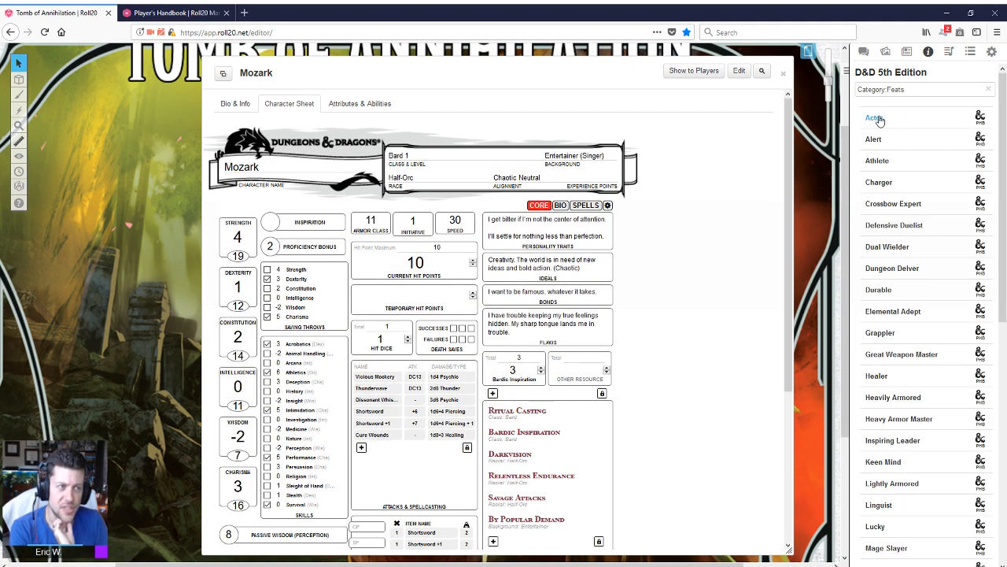
{"action": "left_click_drag", "start_coordinate": [879, 120], "coordinate": [636, 292]}
- Output the Actor feat's description to the chat and set Mozark's Charisma score to 17
{"action": "scroll", "coordinate": [715, 264], "scroll_direction": "down", "scroll_amount": 3}
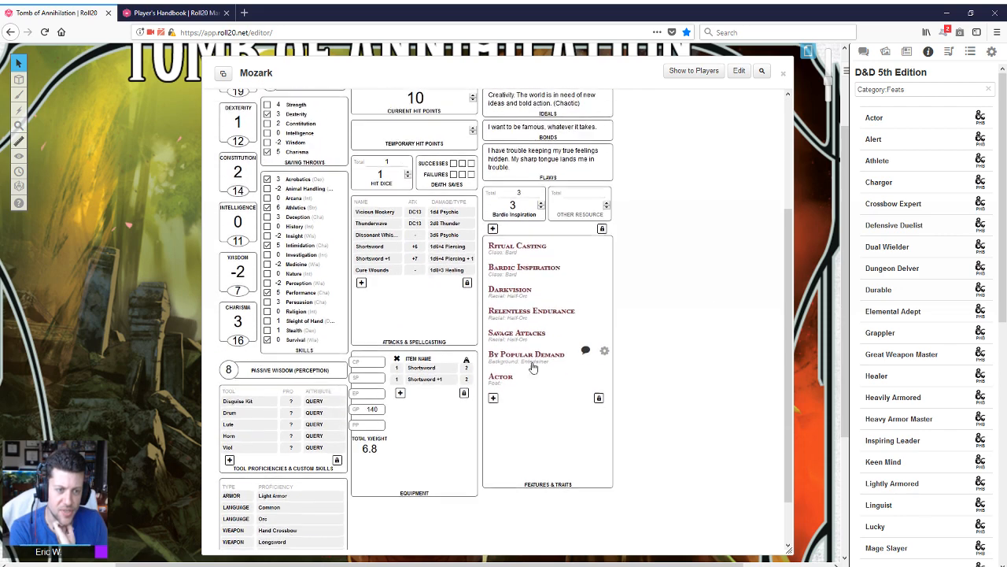
{"action": "mouse_move", "coordinate": [505, 405]}
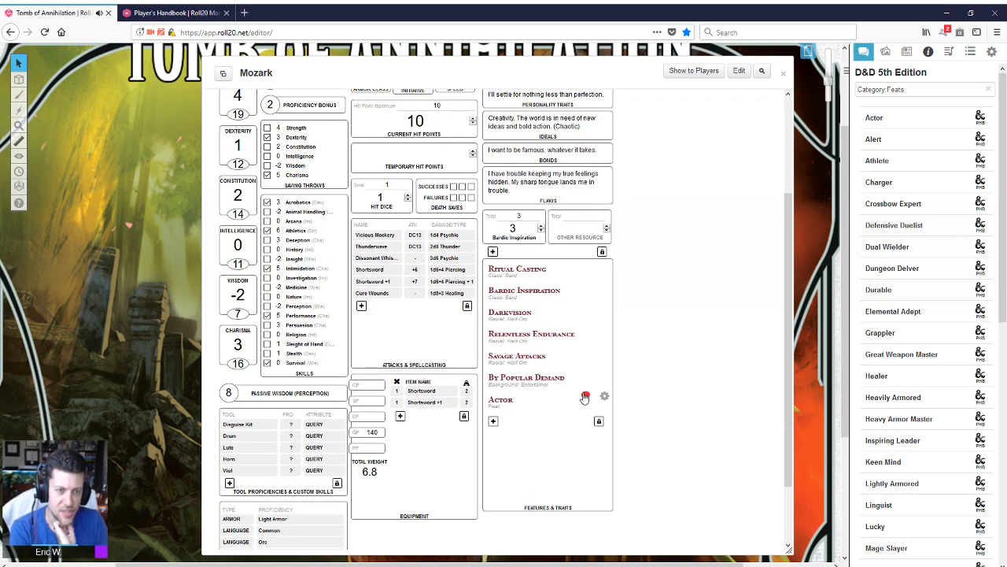
{"action": "left_click", "coordinate": [864, 52]}
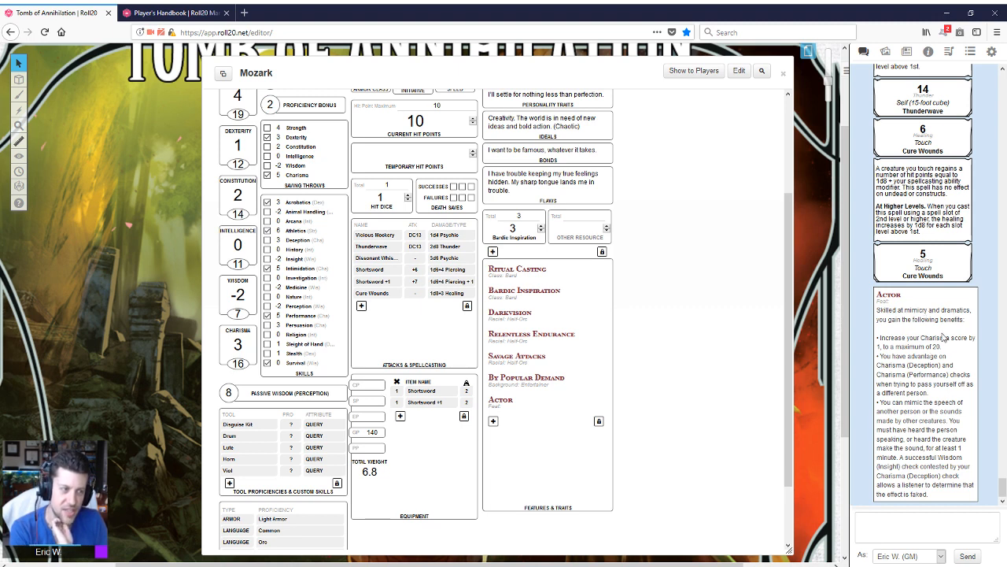
{"action": "double_click", "coordinate": [240, 364]}
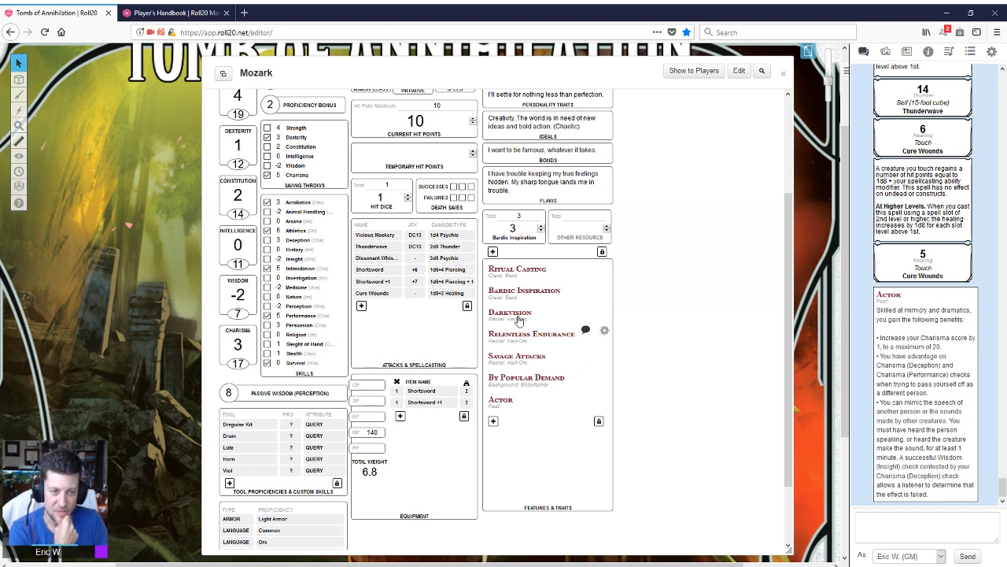
- Enable Barbarian level 1 as Mozark's second class in the sheet settings and return to the core page
{"action": "scroll", "coordinate": [718, 399], "scroll_direction": "up", "scroll_amount": 3}
{"action": "left_click", "coordinate": [906, 51]}
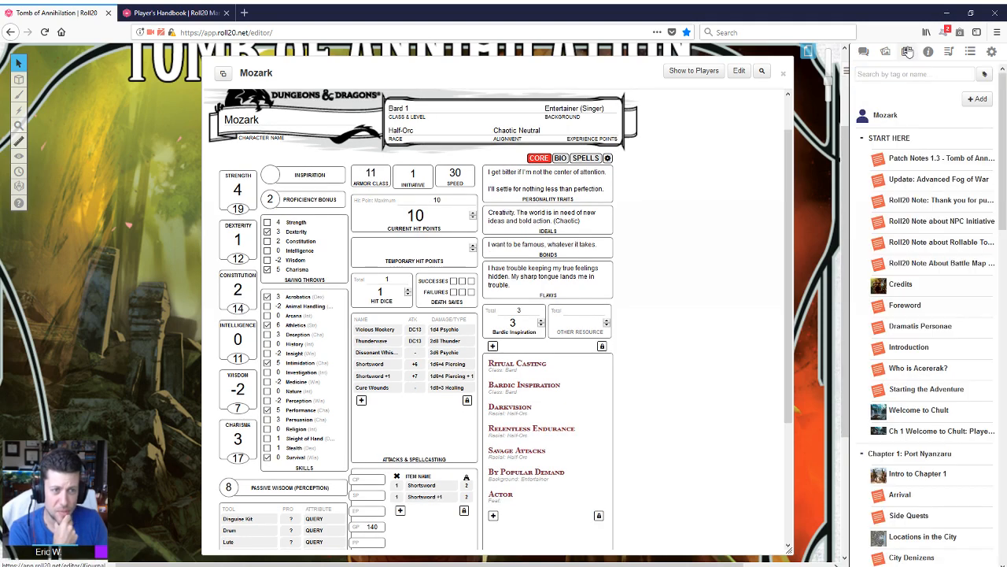
{"action": "left_click", "coordinate": [608, 158]}
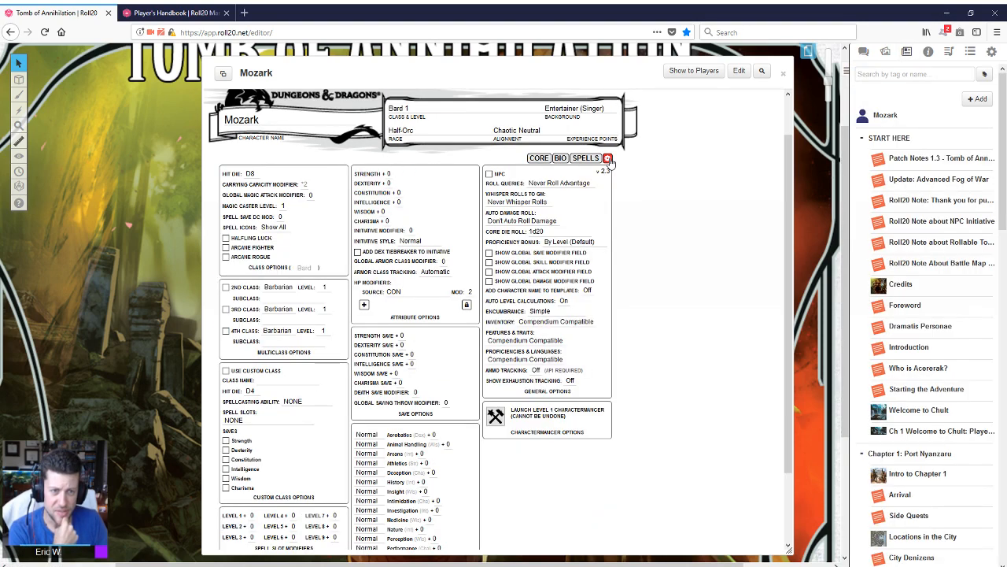
{"action": "left_click", "coordinate": [226, 287]}
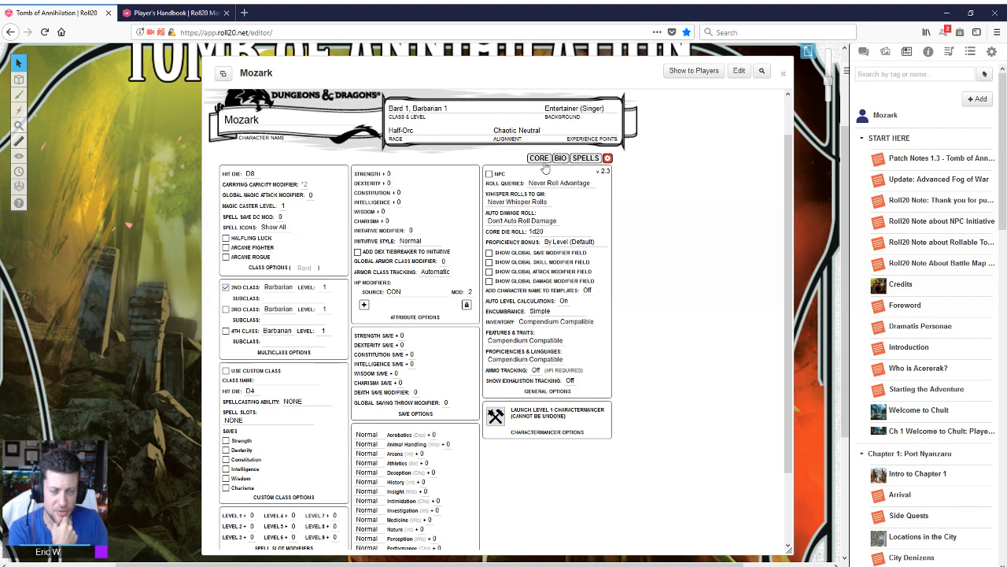
{"action": "left_click", "coordinate": [543, 161]}
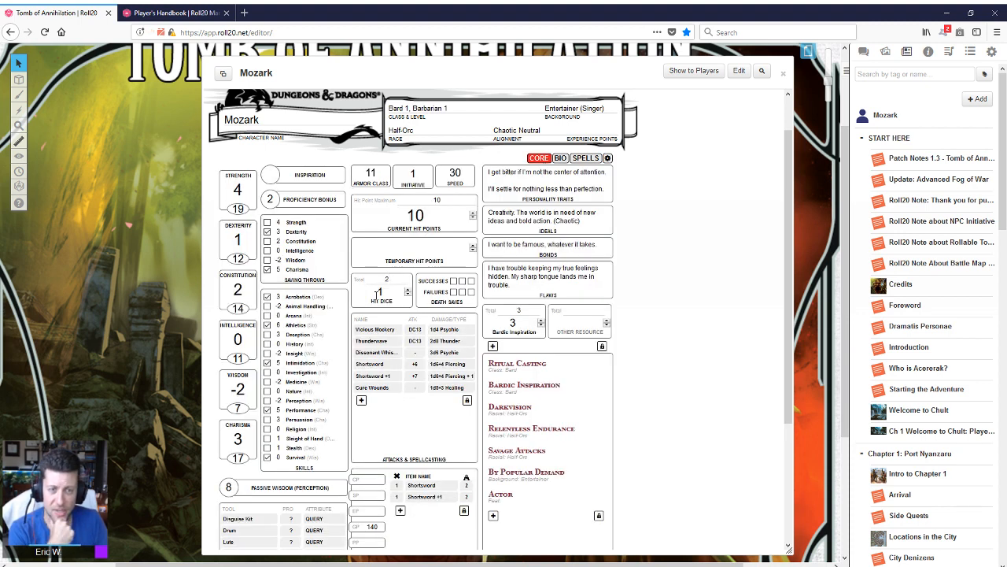
- Start a hit dice roll to view the Hit Die Class choice, cancel it, and look over the features and traits
{"action": "left_click", "coordinate": [377, 307]}
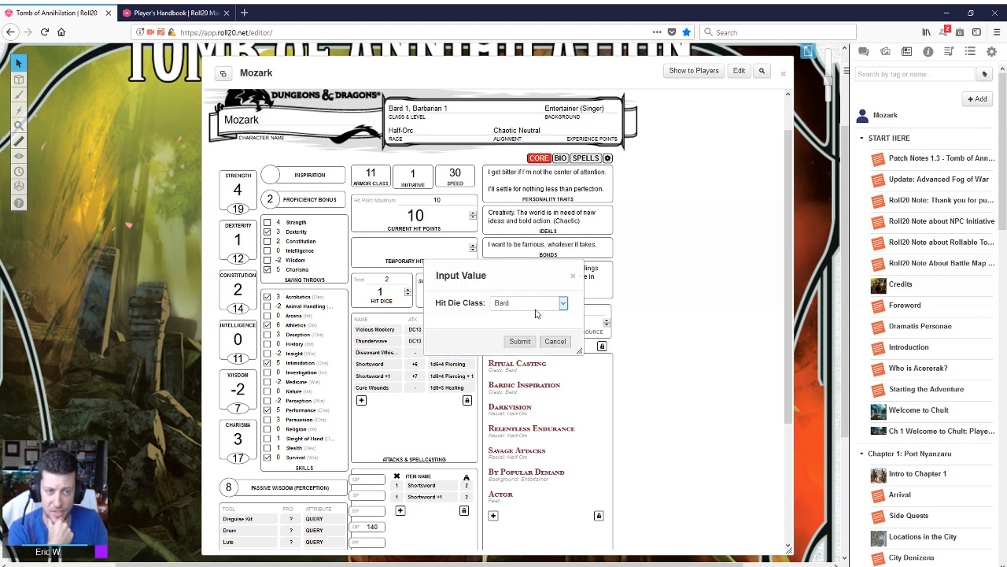
{"action": "left_click", "coordinate": [562, 341]}
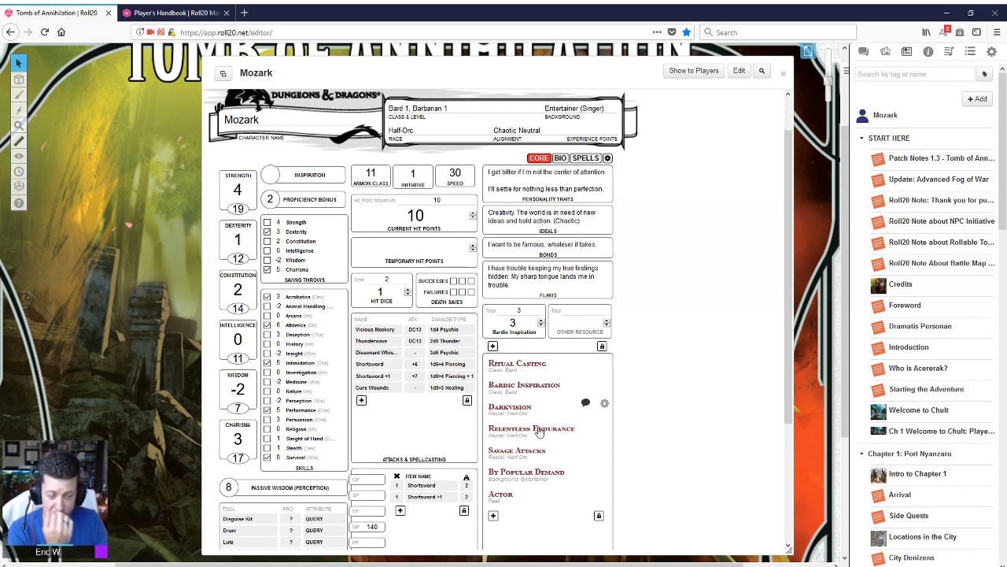
{"action": "scroll", "coordinate": [543, 441], "scroll_direction": "down", "scroll_amount": 3}
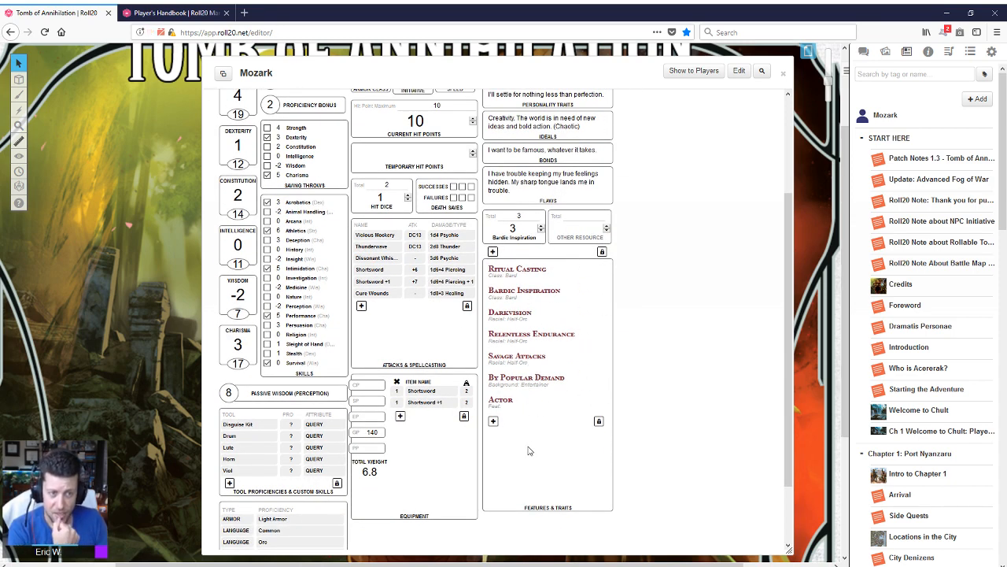
- Search the compendium for rage and add the Barbarian: Rage class feature to Mozark's sheet
{"action": "left_click", "coordinate": [928, 51]}
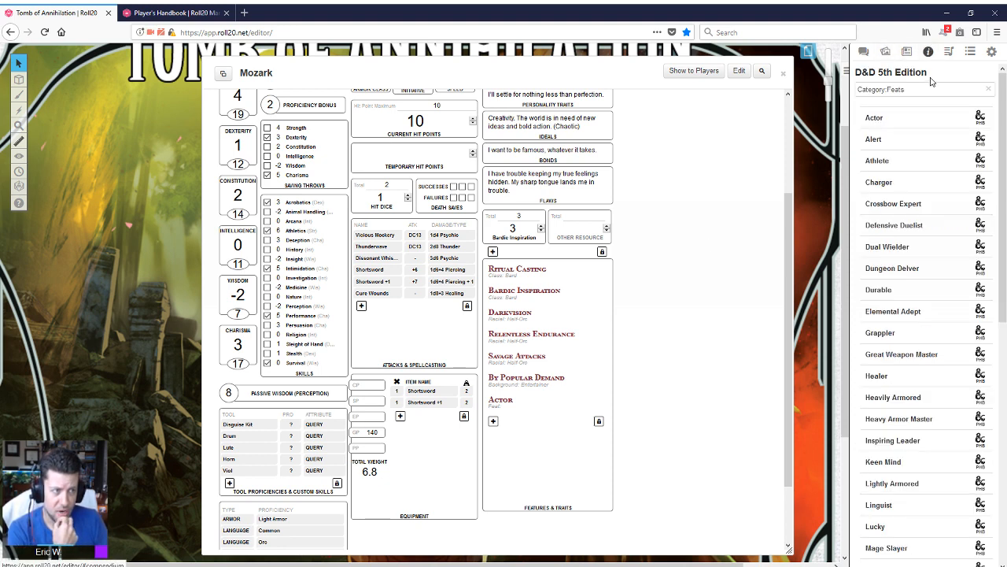
{"action": "left_click_drag", "start_coordinate": [924, 88], "coordinate": [846, 93]}
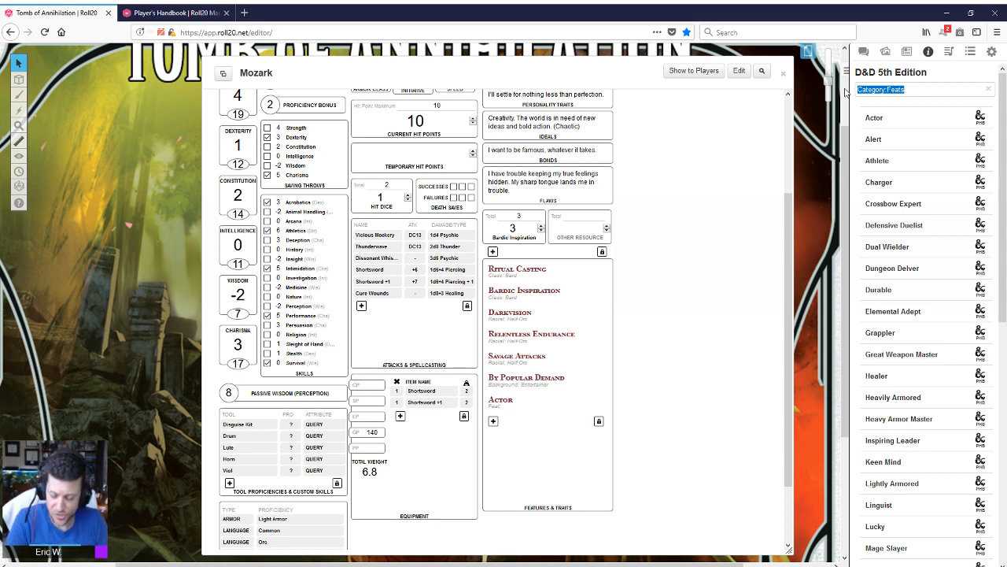
{"action": "type", "text": "rage"}
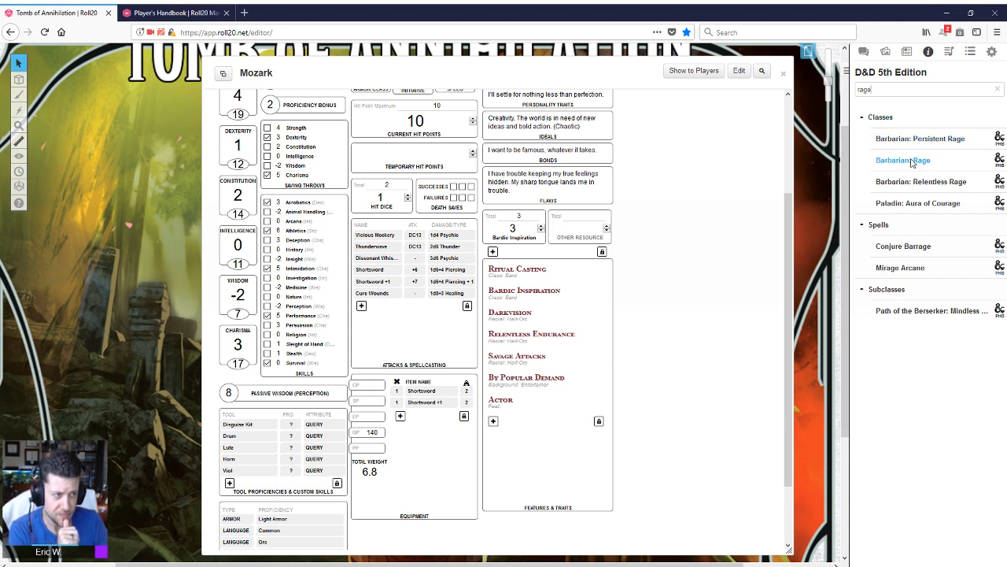
{"action": "left_click_drag", "start_coordinate": [912, 162], "coordinate": [683, 260]}
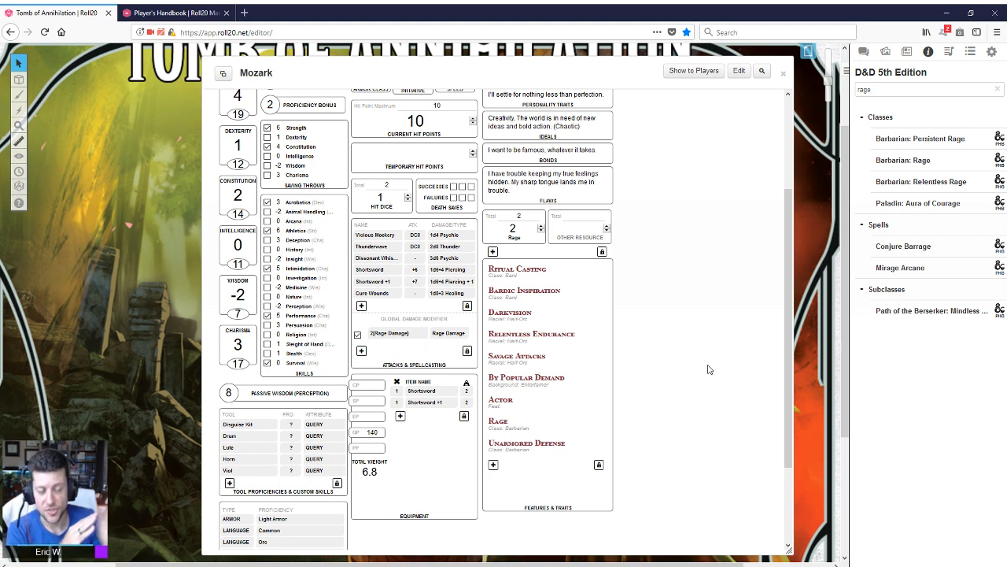
- Search the compendium for action surge, read the Fighter entry and its level table, and close it
{"action": "left_click_drag", "start_coordinate": [881, 90], "coordinate": [847, 101]}
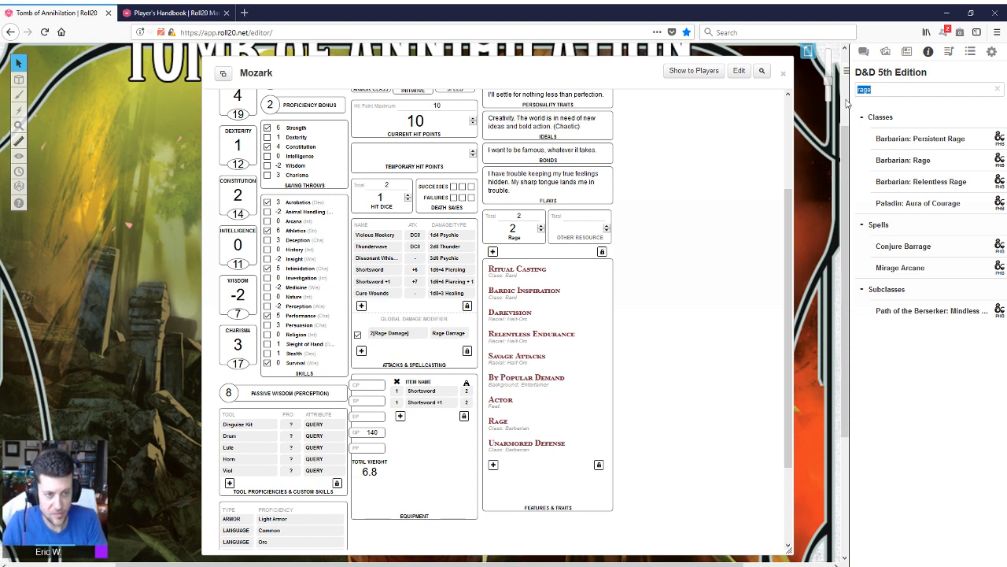
{"action": "type", "text": "action surge"}
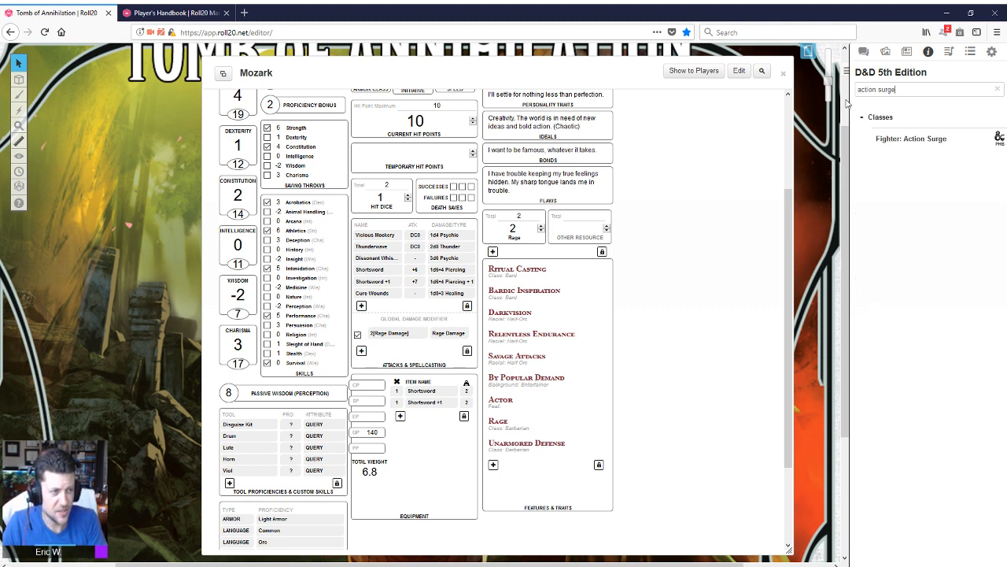
{"action": "left_click", "coordinate": [913, 139]}
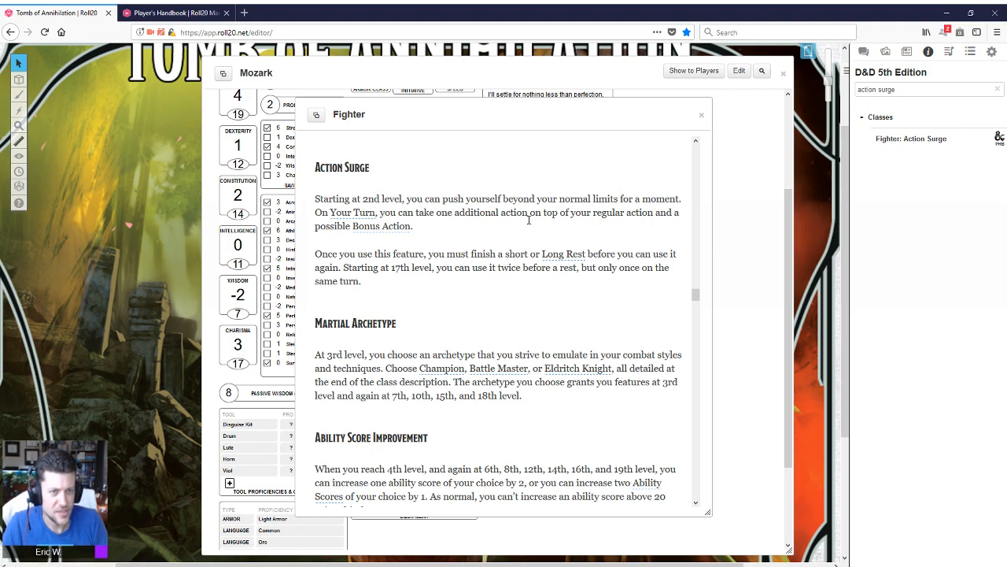
{"action": "scroll", "coordinate": [532, 228], "scroll_direction": "up", "scroll_amount": 5}
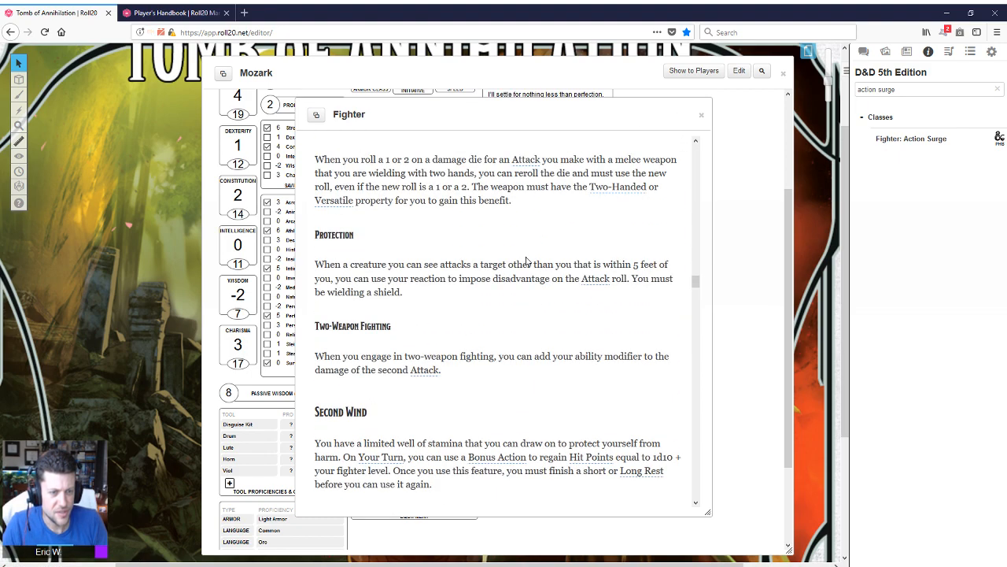
{"action": "scroll", "coordinate": [528, 262], "scroll_direction": "down", "scroll_amount": 4}
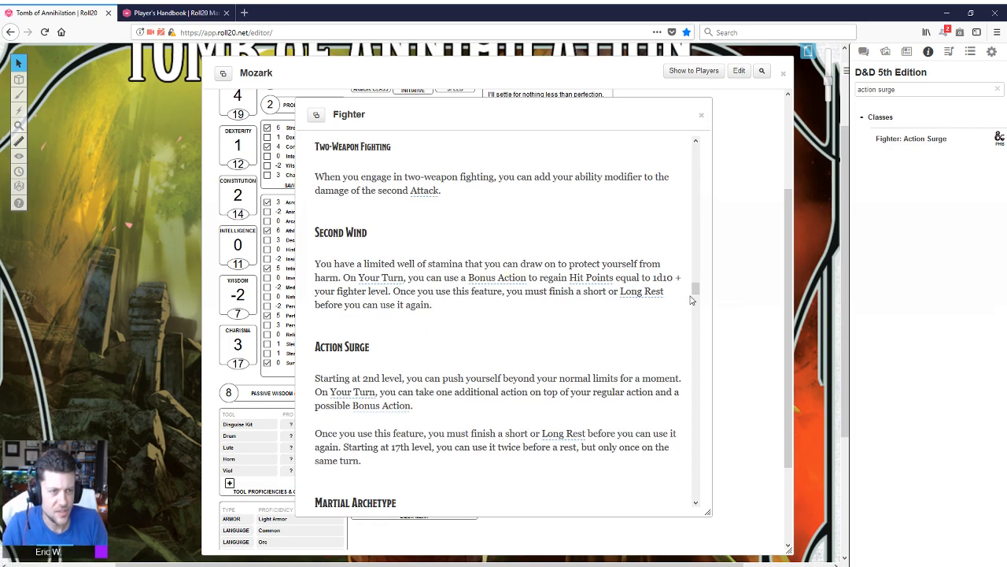
{"action": "left_click_drag", "start_coordinate": [696, 287], "coordinate": [725, 239]}
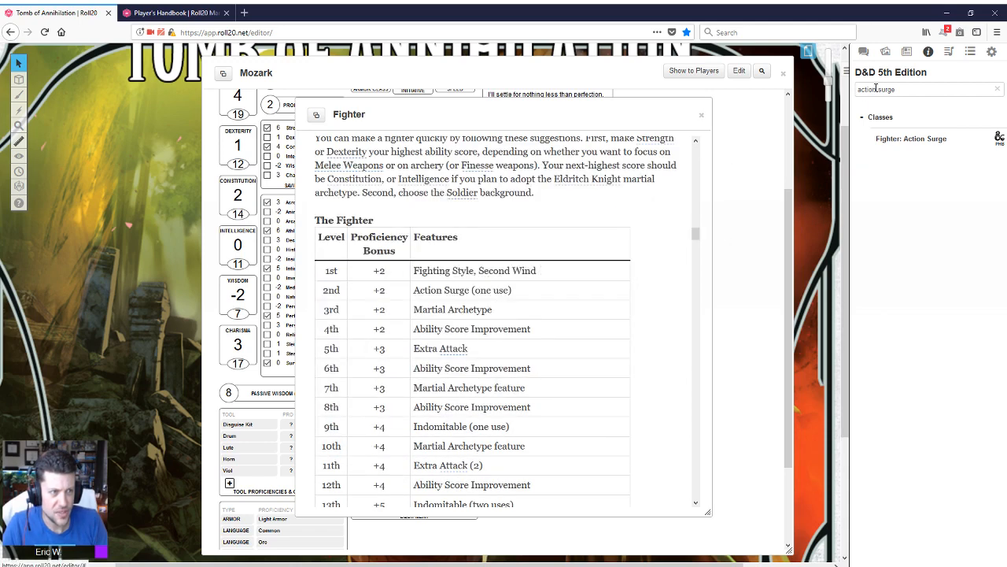
{"action": "left_click", "coordinate": [701, 115]}
- Search the compendium for second wind and add the Fighter: Second Wind feature to Mozark's sheet
{"action": "left_click_drag", "start_coordinate": [897, 90], "coordinate": [830, 96]}
{"action": "type", "text": "second wind"}
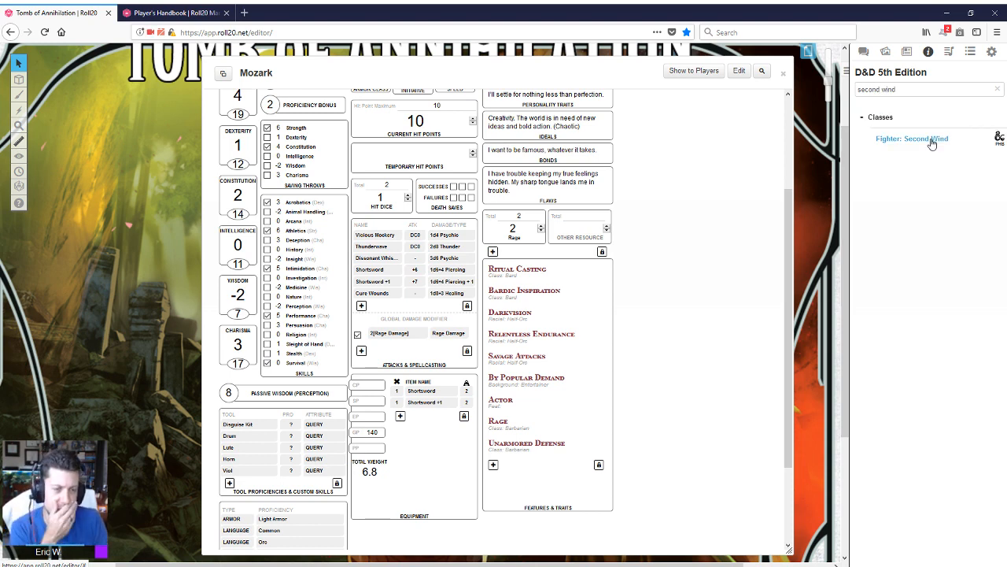
{"action": "left_click_drag", "start_coordinate": [931, 139], "coordinate": [674, 231]}
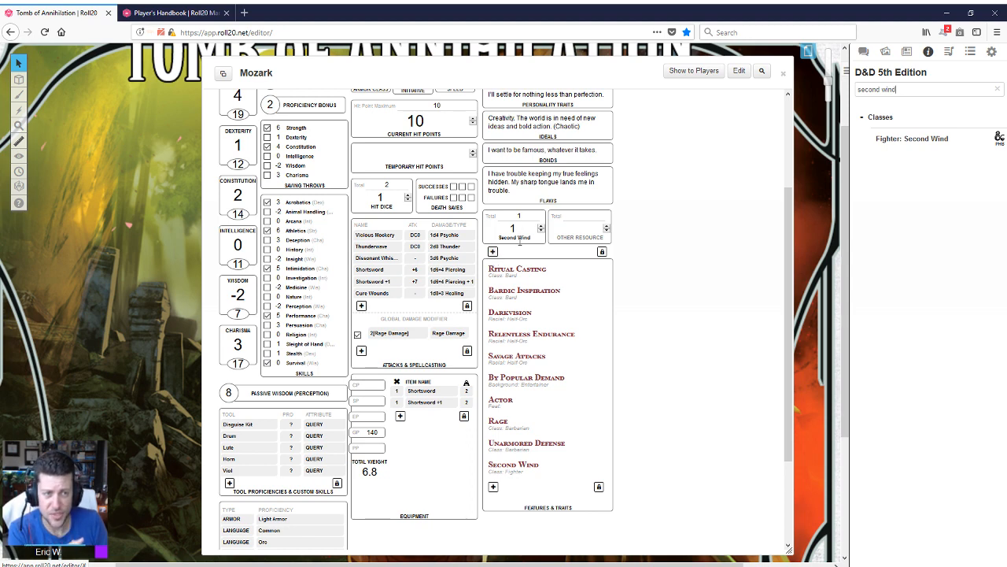
- Try adding an extra row of resources, and output the Second Wind feature's description to the chat
{"action": "left_click", "coordinate": [493, 251]}
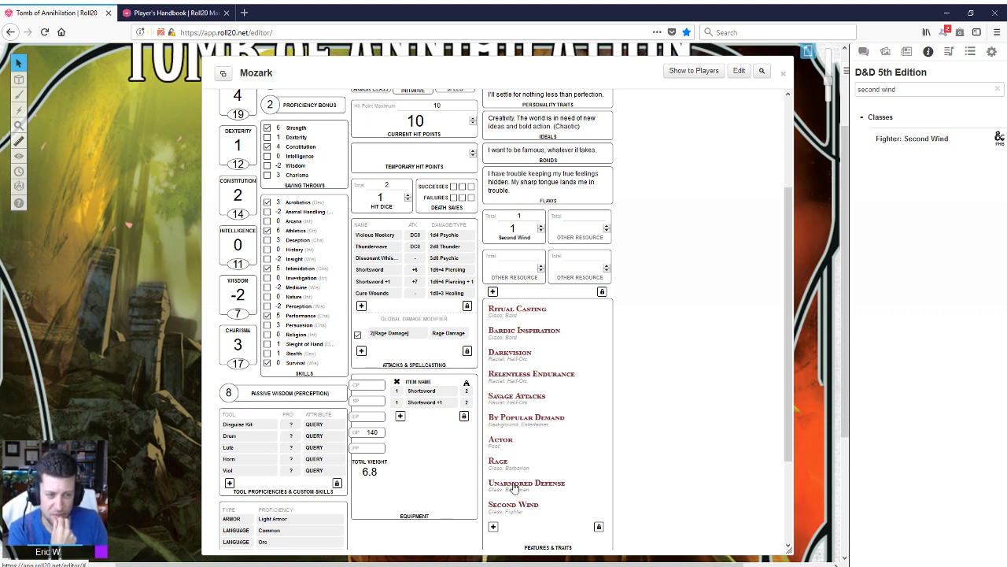
{"action": "left_click", "coordinate": [515, 505]}
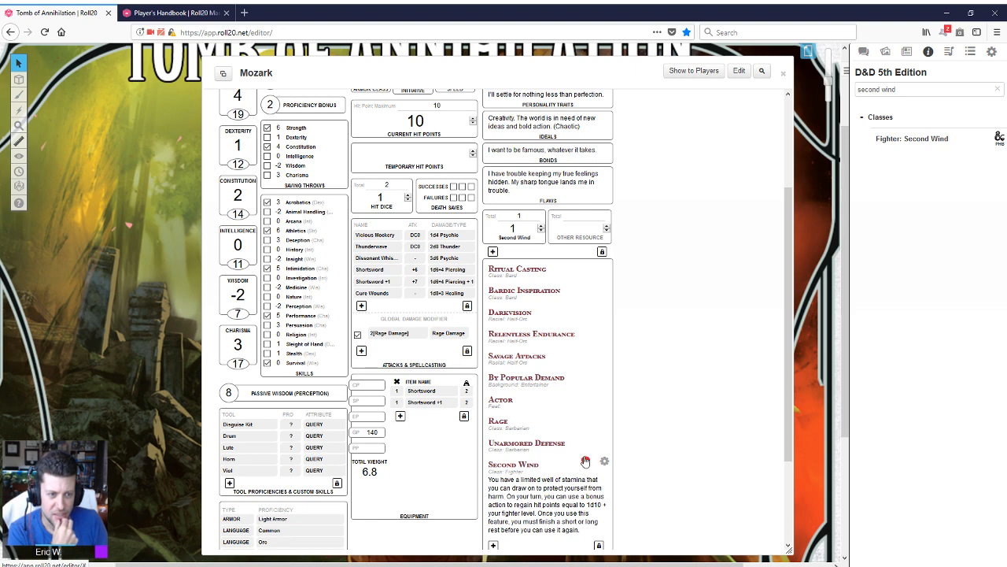
{"action": "left_click", "coordinate": [863, 51]}
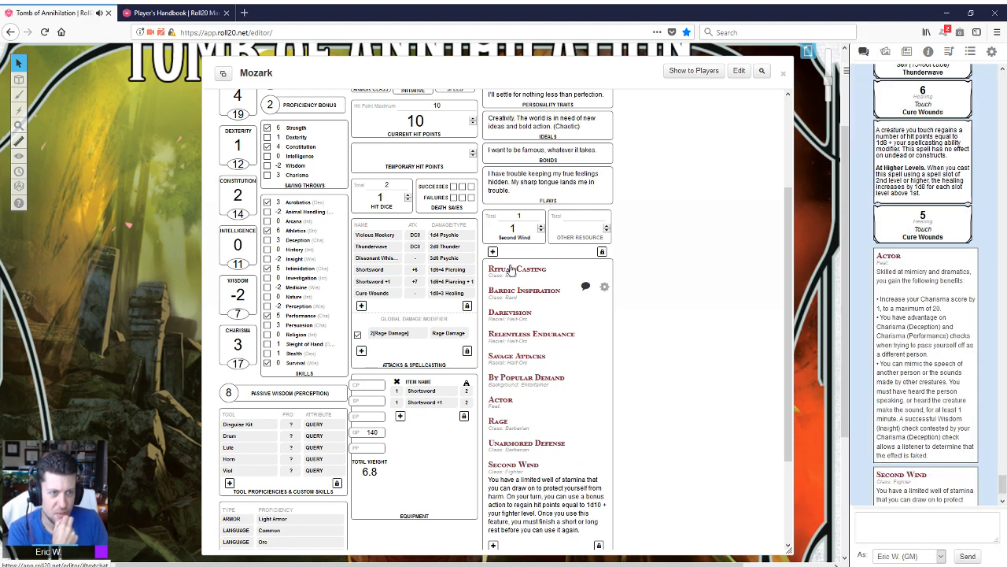
{"action": "scroll", "coordinate": [929, 417], "scroll_direction": "down", "scroll_amount": 2}
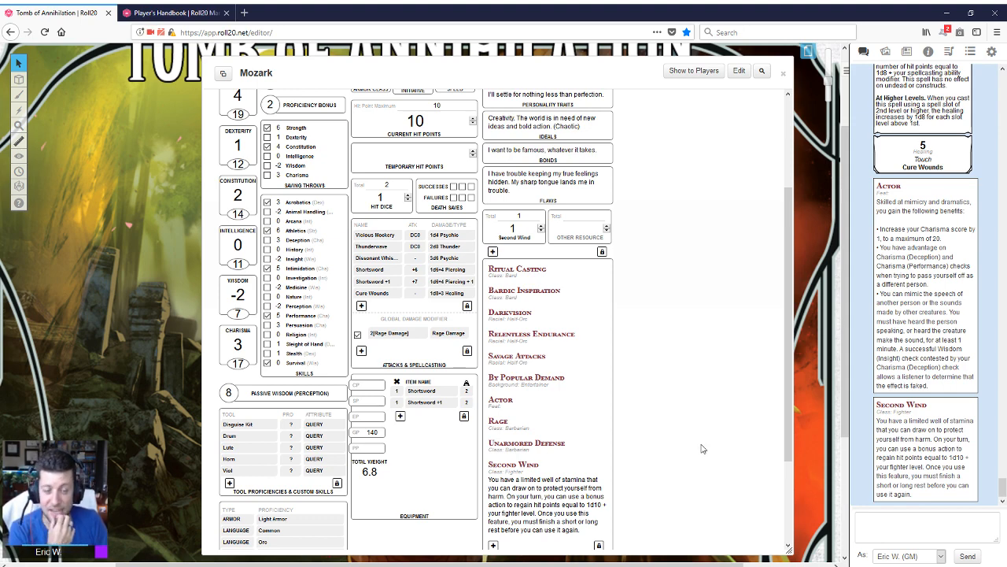
- Check Mozark's class and multiclass options in the sheet settings, and review the core page's features and proficiencies
{"action": "scroll", "coordinate": [708, 450], "scroll_direction": "up", "scroll_amount": 3}
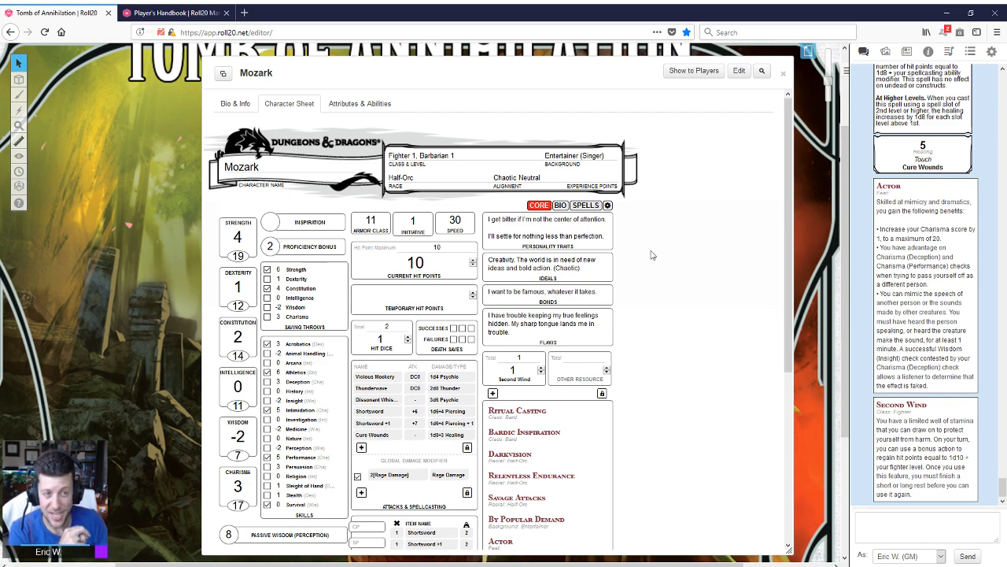
{"action": "left_click", "coordinate": [608, 205]}
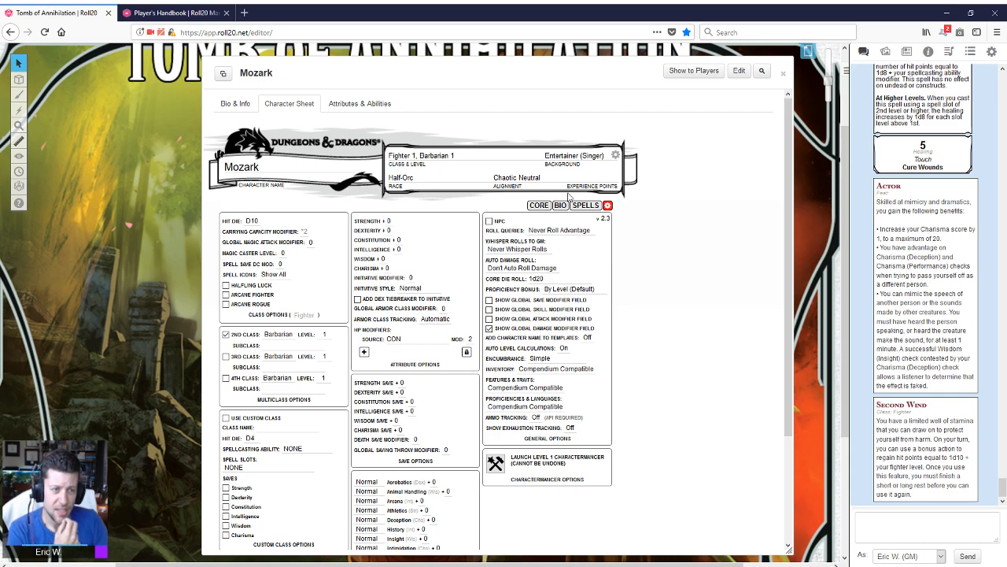
{"action": "left_click", "coordinate": [539, 206]}
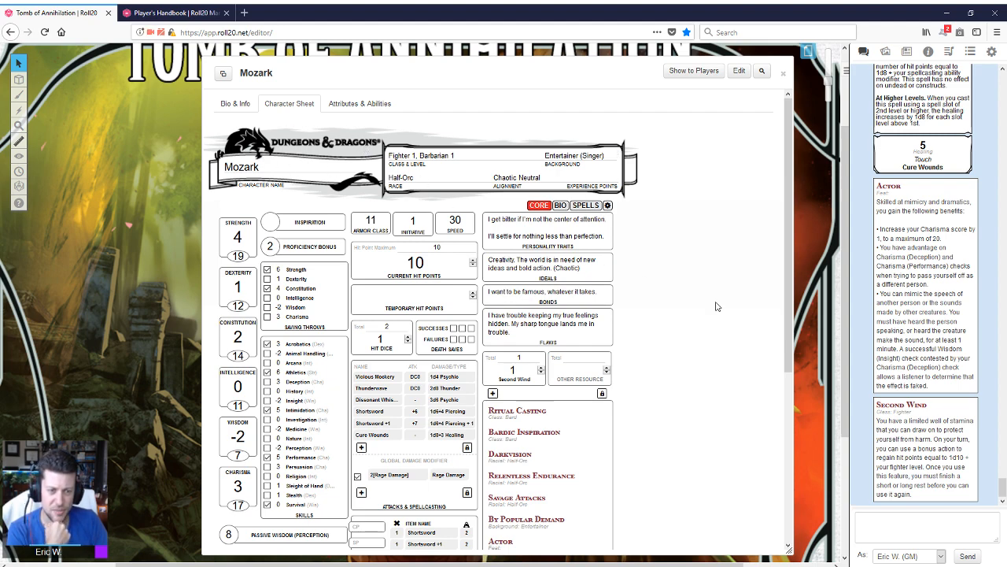
{"action": "scroll", "coordinate": [716, 306], "scroll_direction": "down", "scroll_amount": 3}
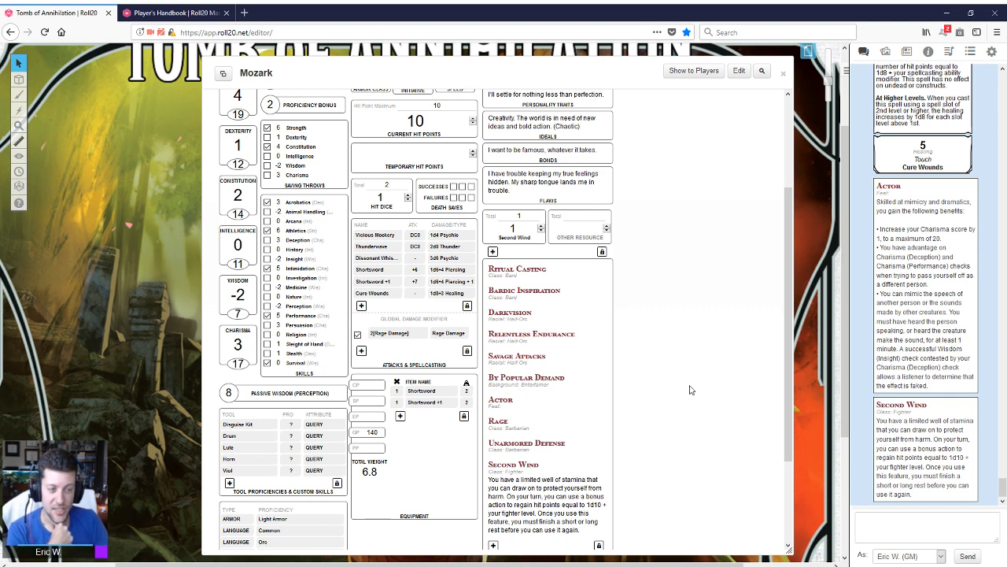
{"action": "scroll", "coordinate": [691, 387], "scroll_direction": "down", "scroll_amount": 3}
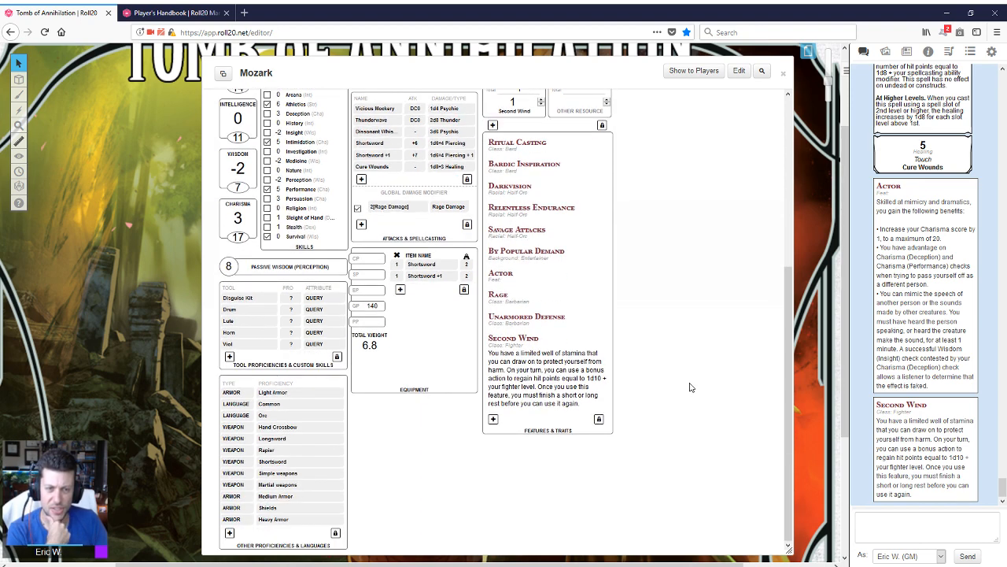
{"action": "scroll", "coordinate": [691, 388], "scroll_direction": "up", "scroll_amount": 6}
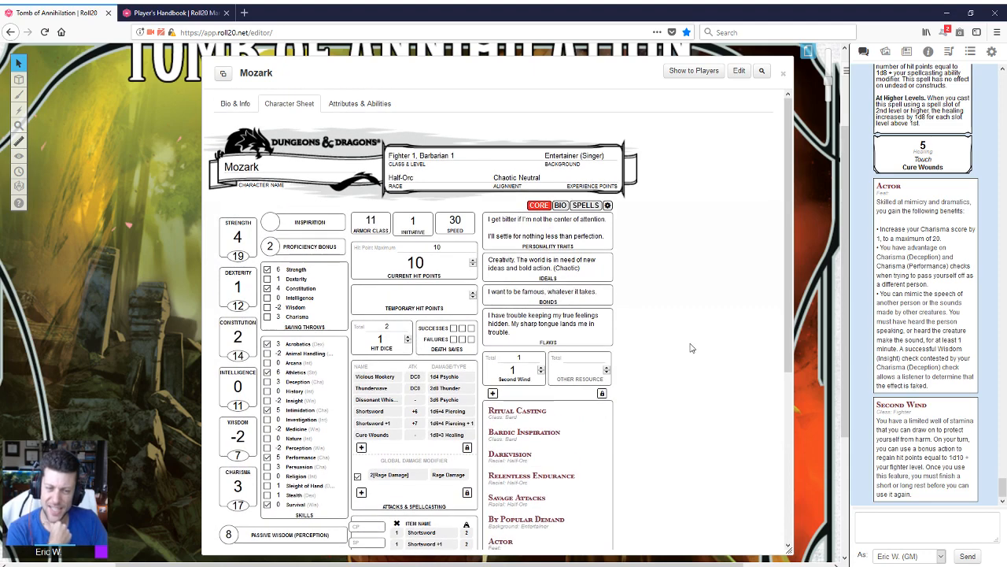